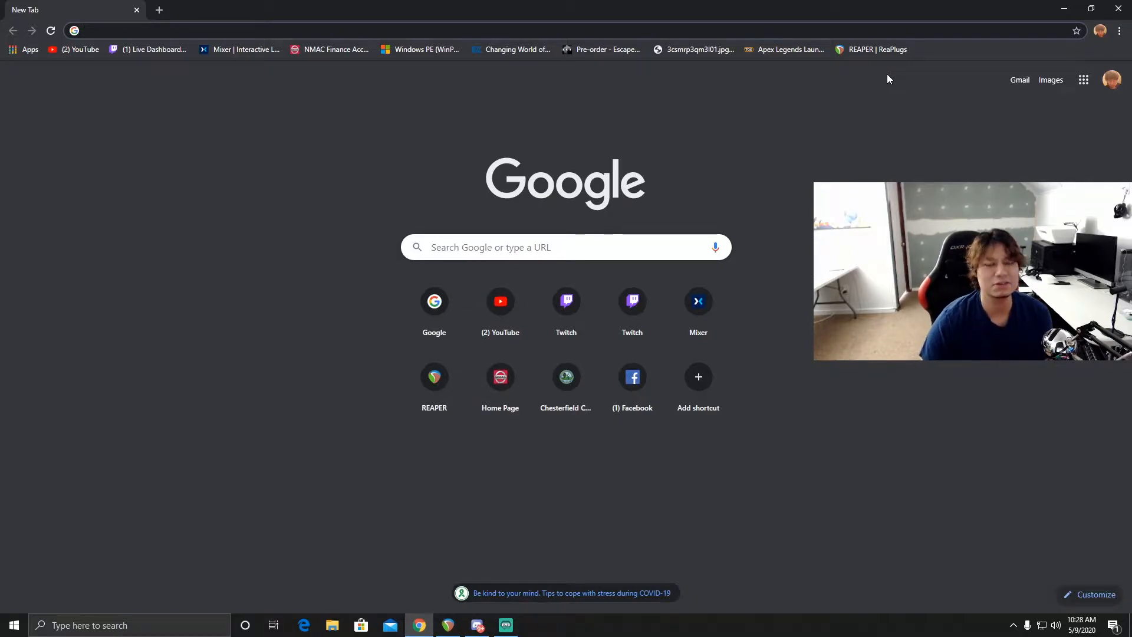
# Step: Open the ReaPlugs page on reaper.fm and look over the site's REAPER download options for each operating system
pyautogui.click(854, 50)
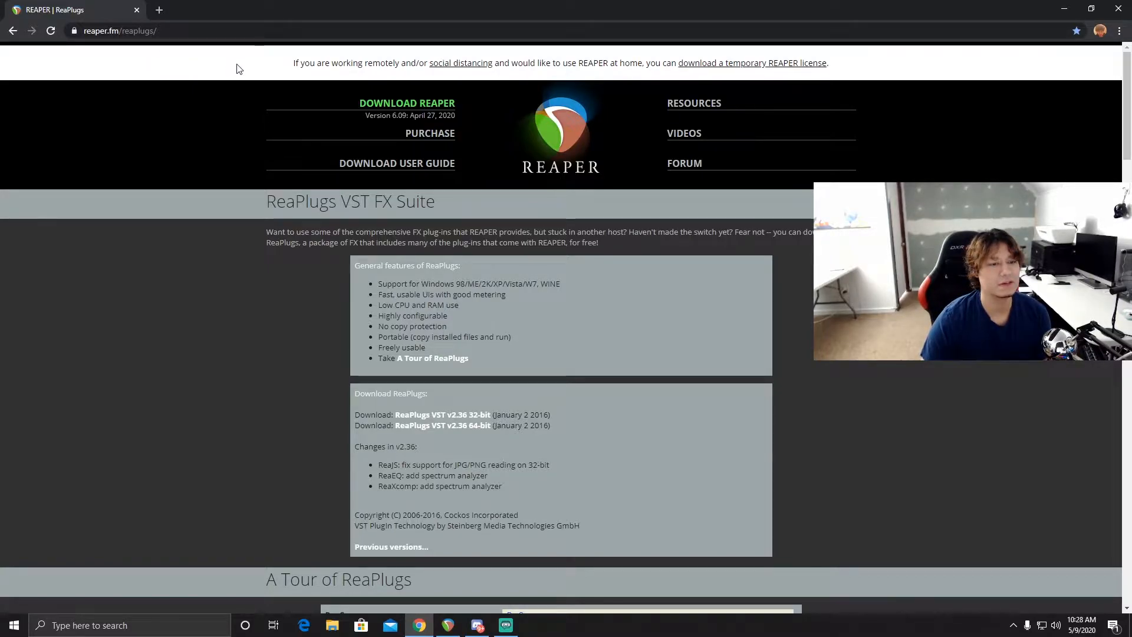
pyautogui.click(405, 111)
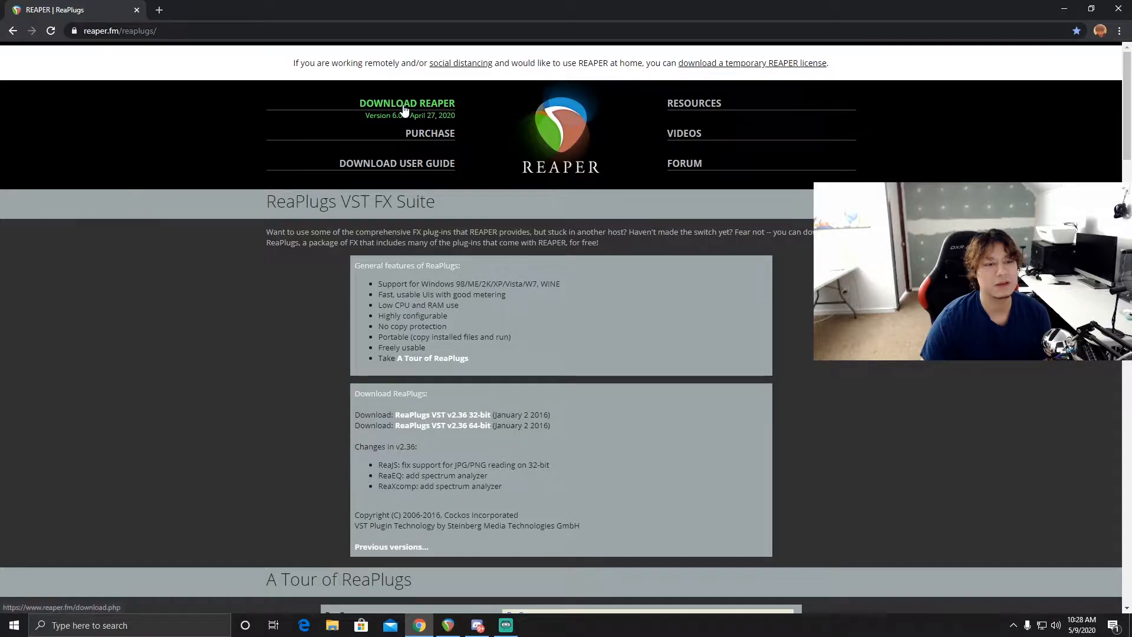
pyautogui.scroll(-1, 433, 384)
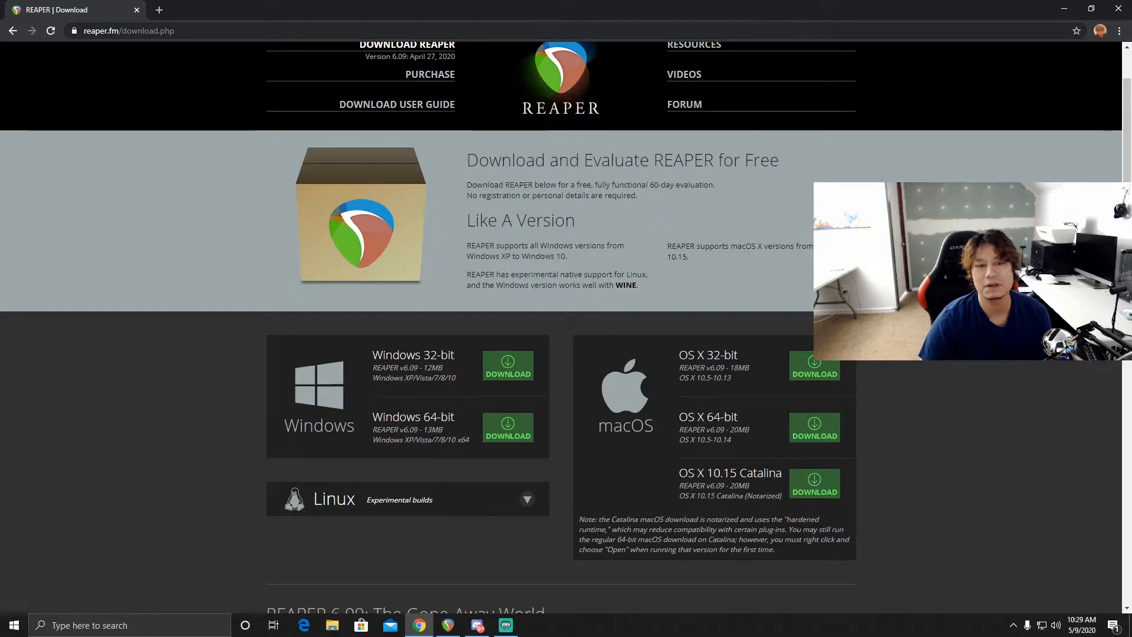
pyautogui.scroll(1, 774, 190)
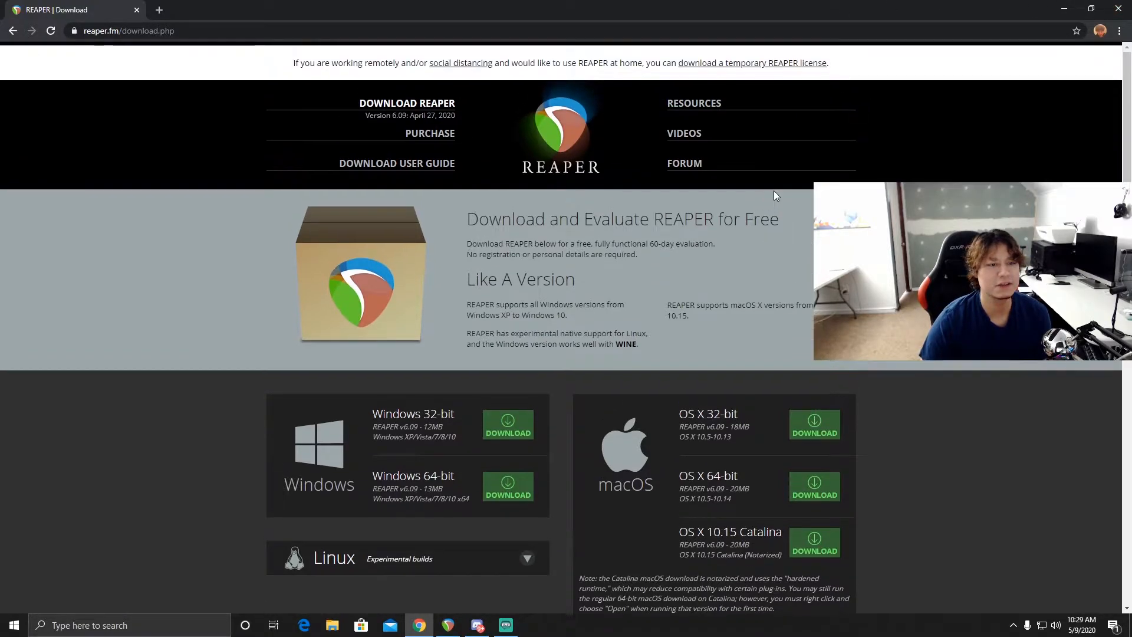
pyautogui.click(13, 32)
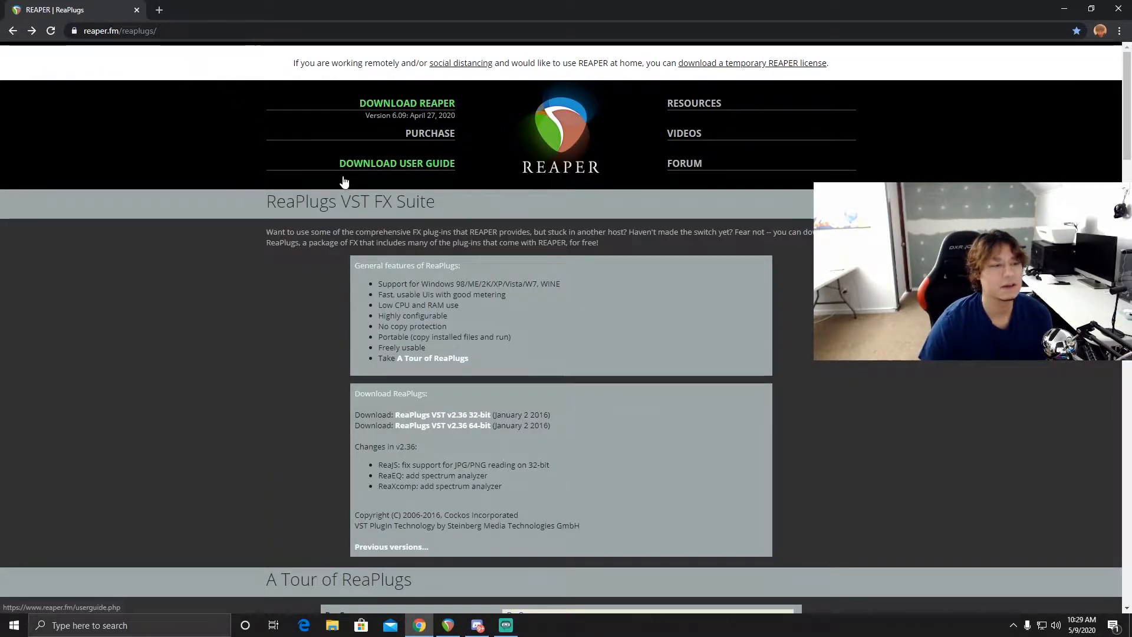
# Step: Download the 64-bit ReaPlugs VST v2.36 installer from the ReaPlugs page
pyautogui.click(1064, 9)
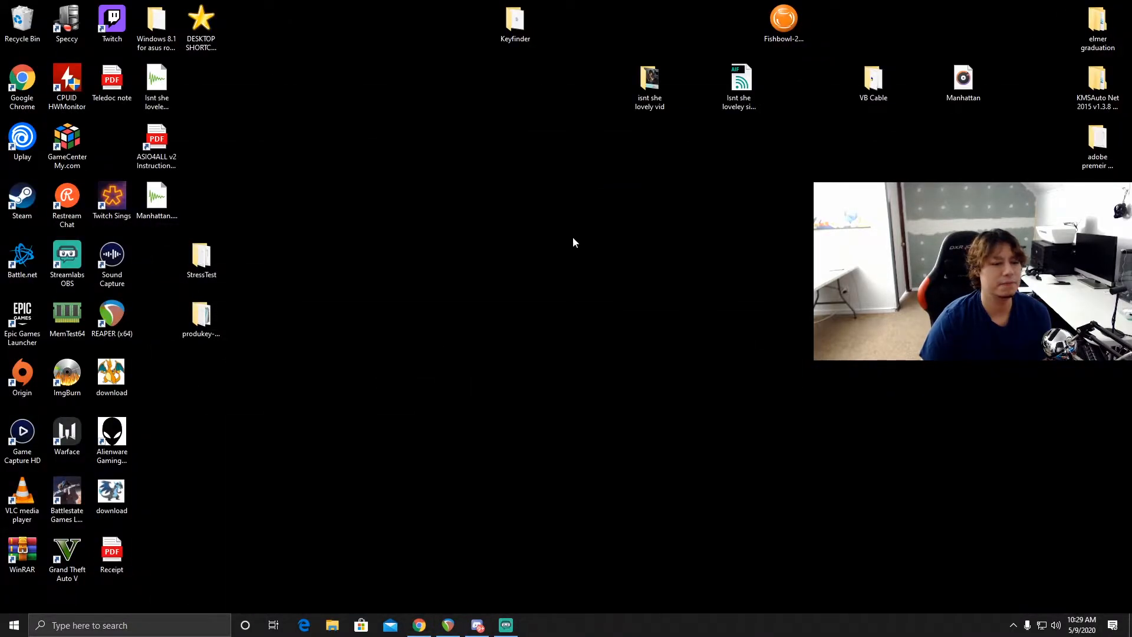
pyautogui.click(419, 625)
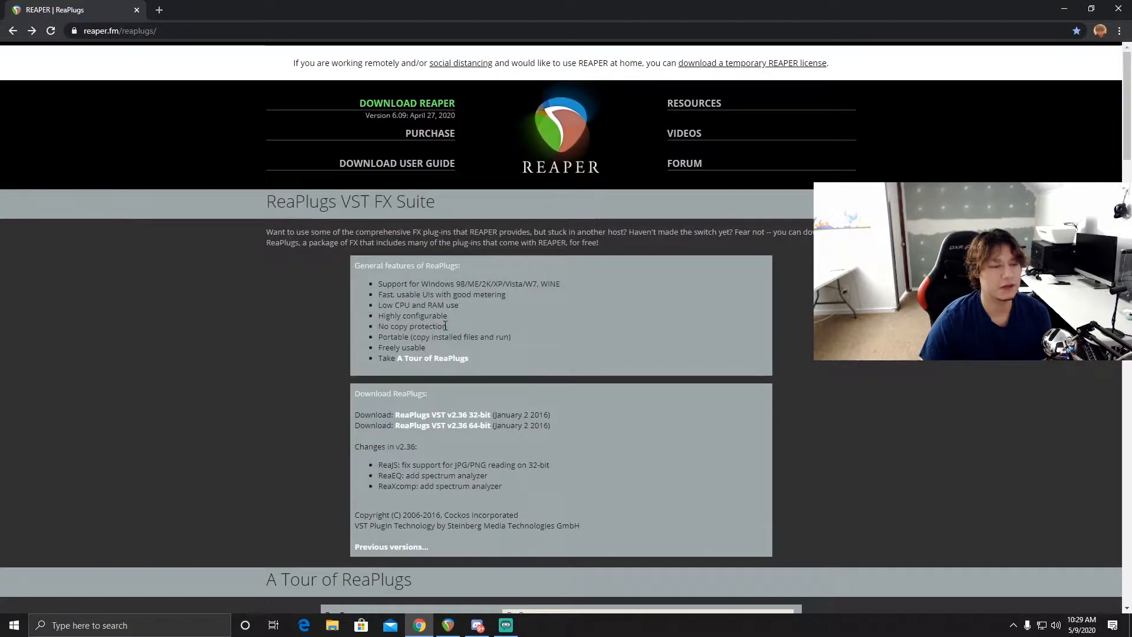
pyautogui.click(448, 431)
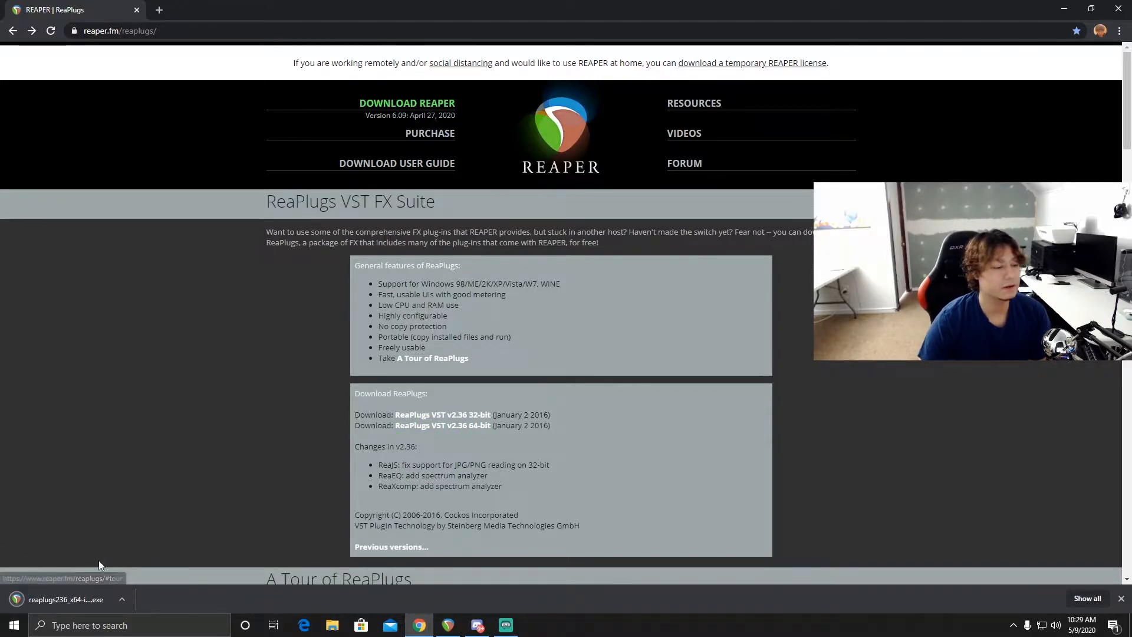
# Step: Run the ReaPlugs installer up to component selection, review the plug-ins including the ReaStream channel options, and quit the setup
pyautogui.click(80, 604)
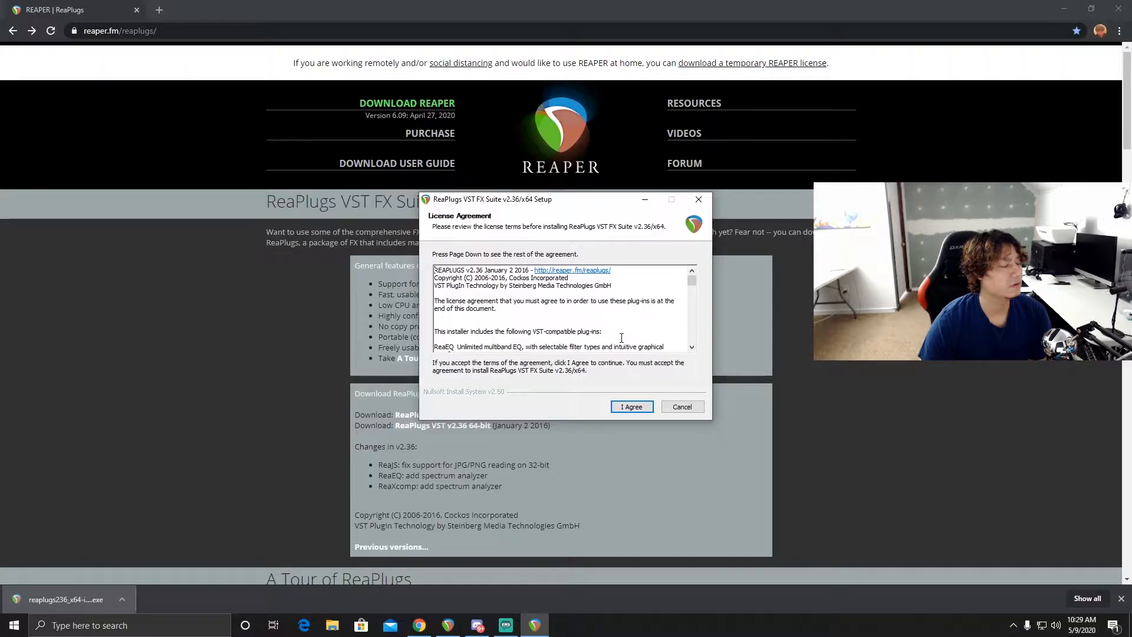
pyautogui.moveTo(585, 204); pyautogui.dragTo(639, 181)
pyautogui.click(683, 381)
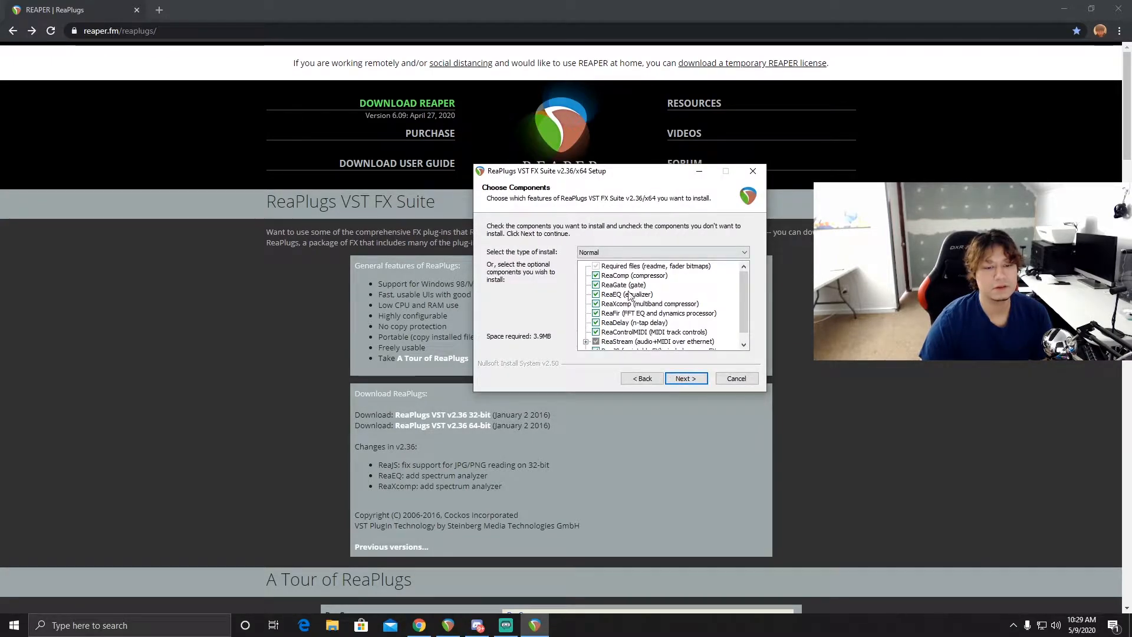
pyautogui.moveTo(652, 174); pyautogui.dragTo(629, 168)
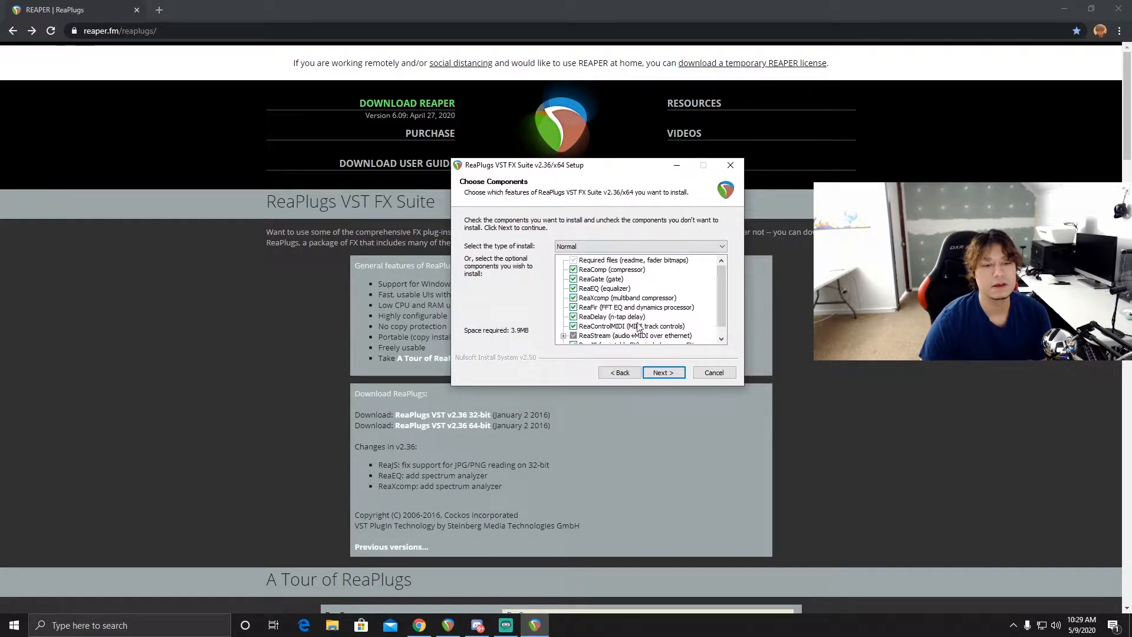
pyautogui.scroll(-1, 617, 303)
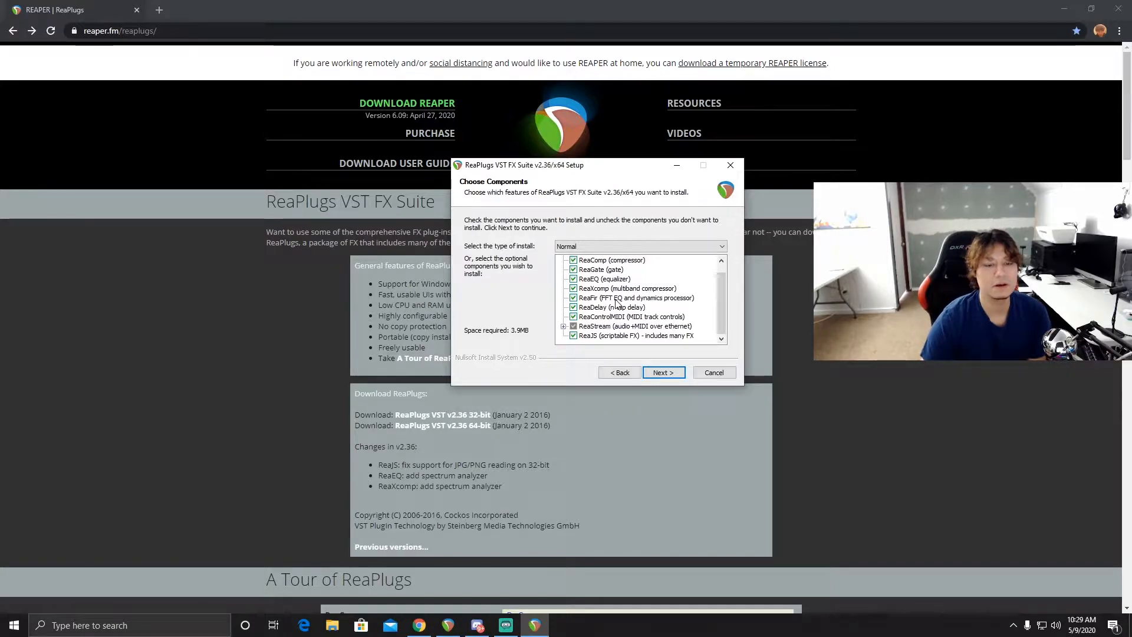
pyautogui.click(564, 327)
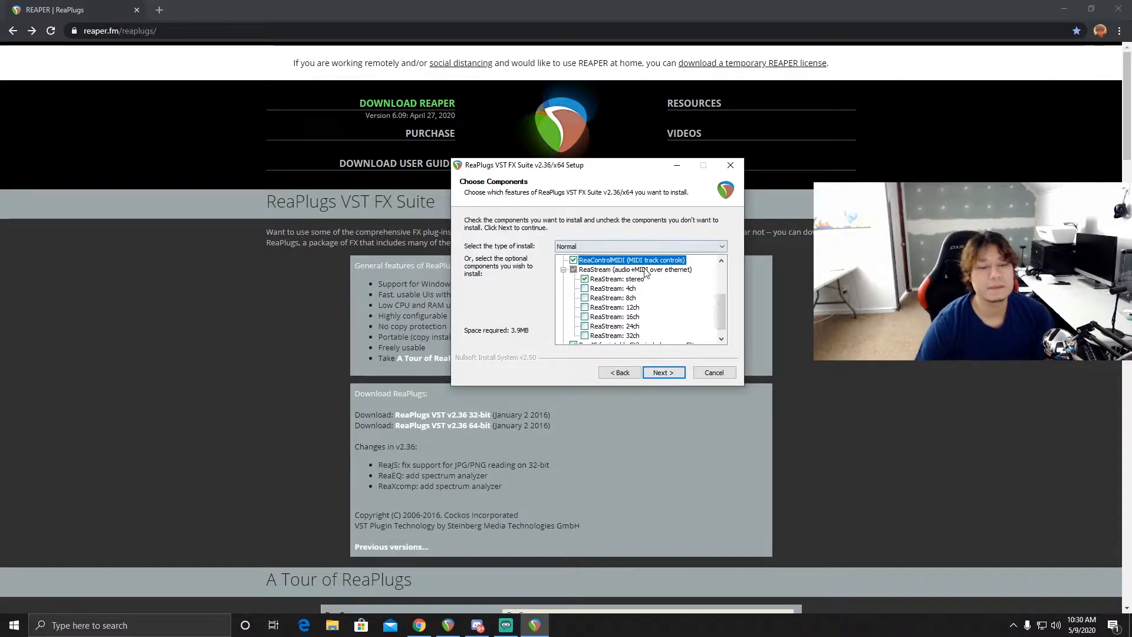
pyautogui.click(710, 375)
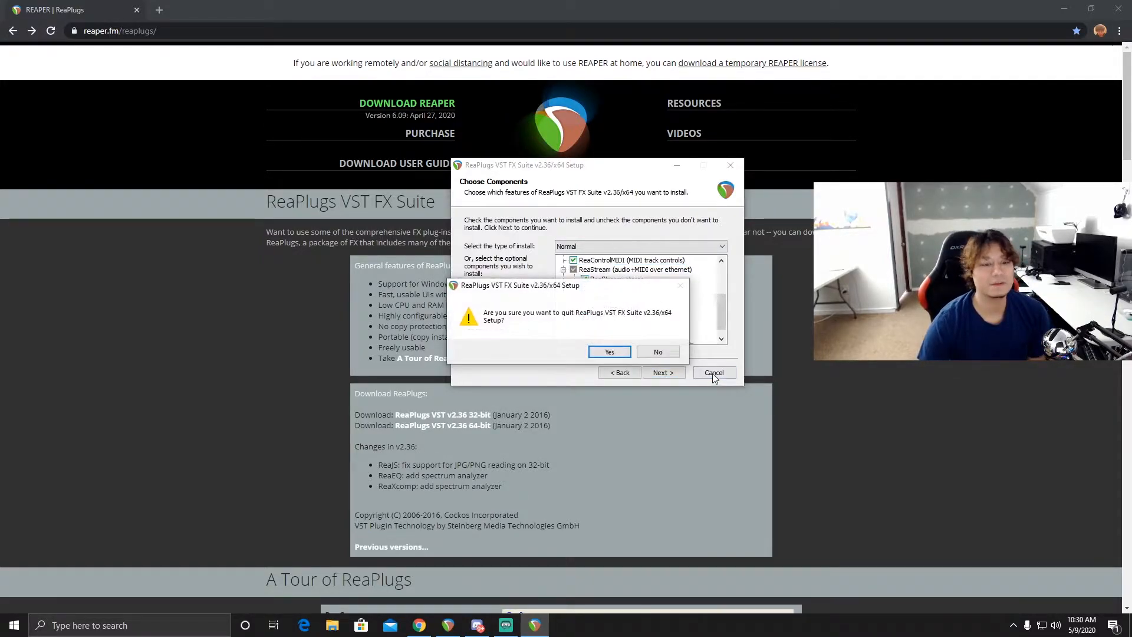
pyautogui.click(627, 353)
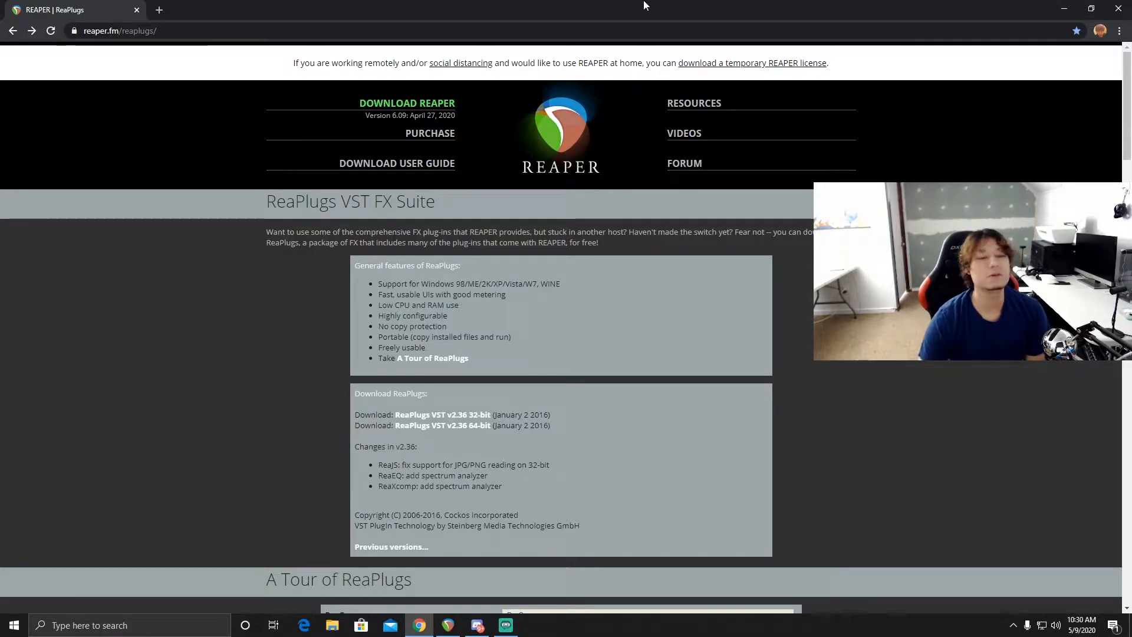
# Step: Search Google for "vb cable" in a new tab and open the VB-Audio CABLE page with the driver download
pyautogui.click(159, 10)
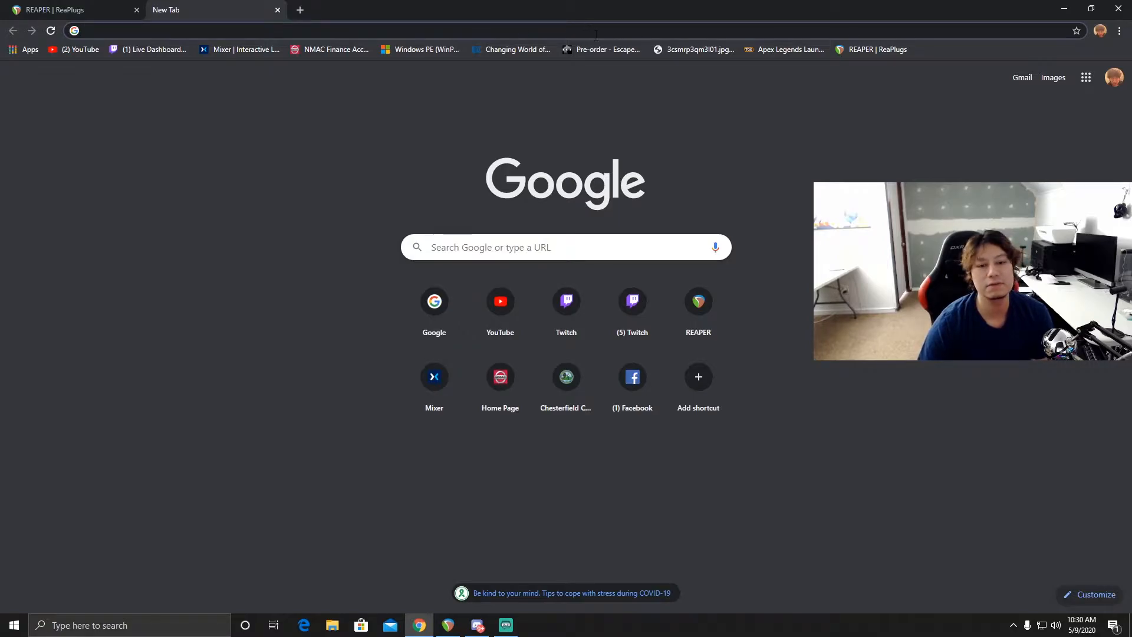
pyautogui.write('google.com')
pyautogui.press('Return')
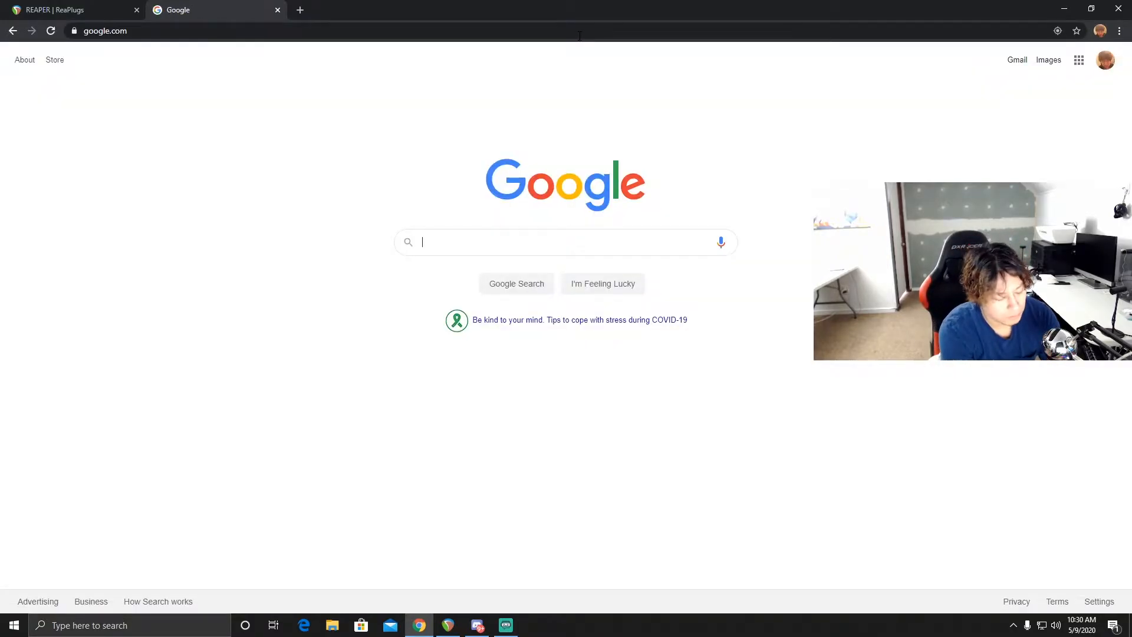
pyautogui.write('vb')
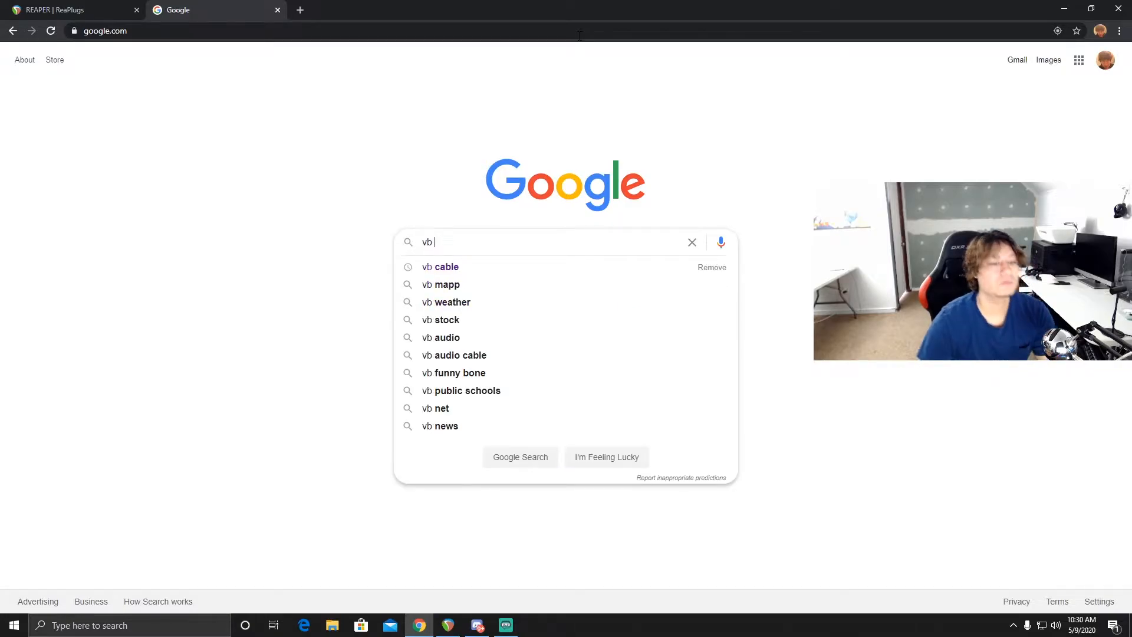
pyautogui.click(437, 268)
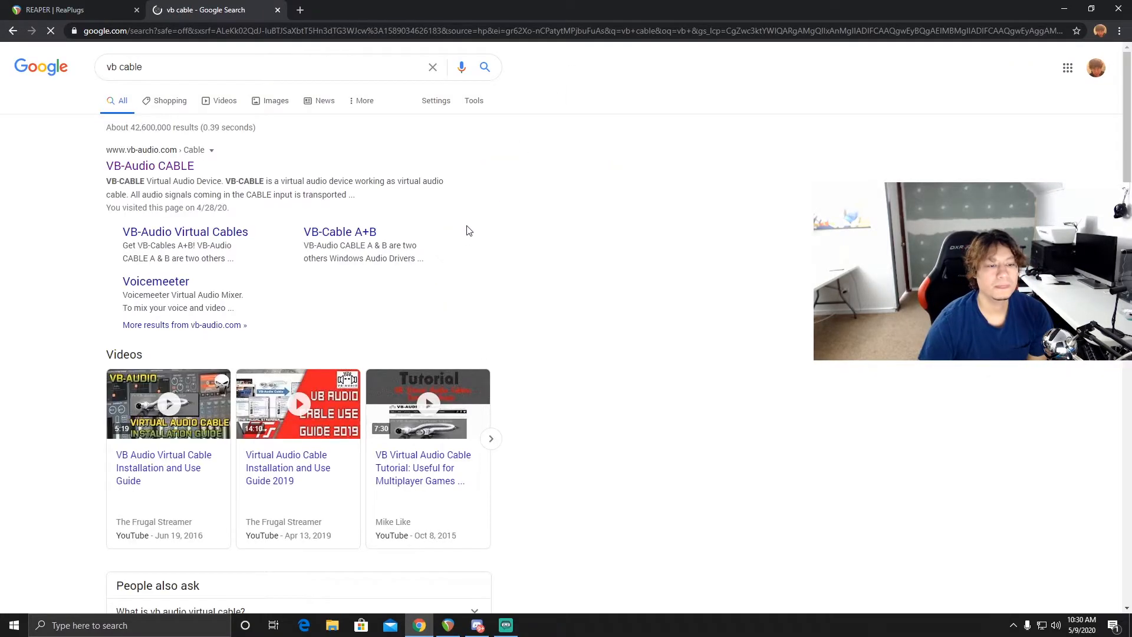
pyautogui.click(161, 171)
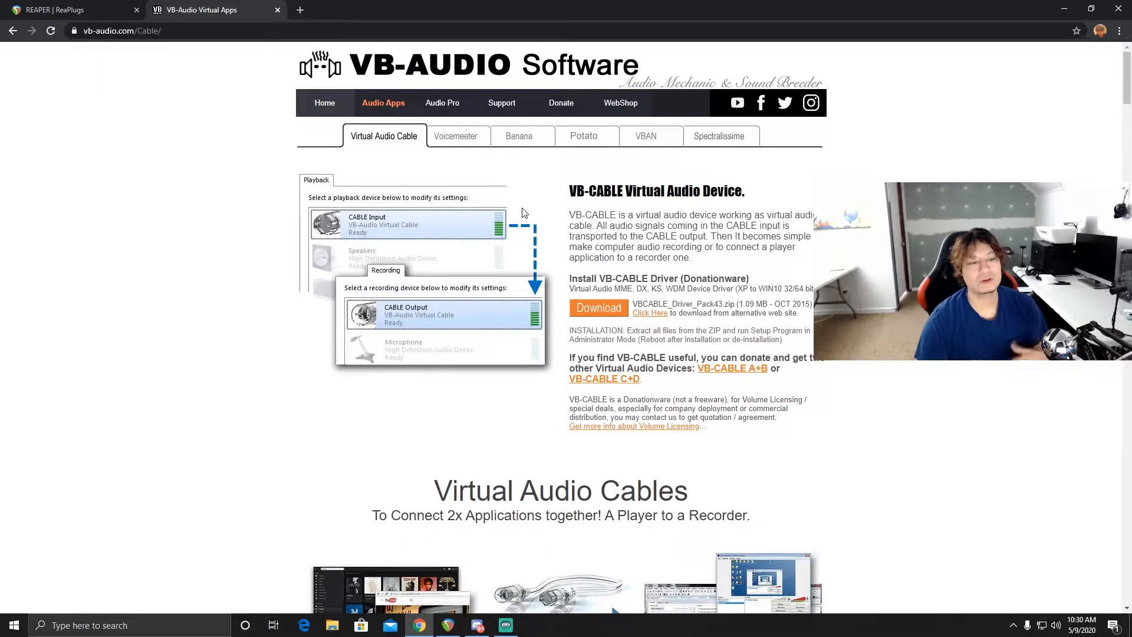
pyautogui.scroll(-1, 487, 266)
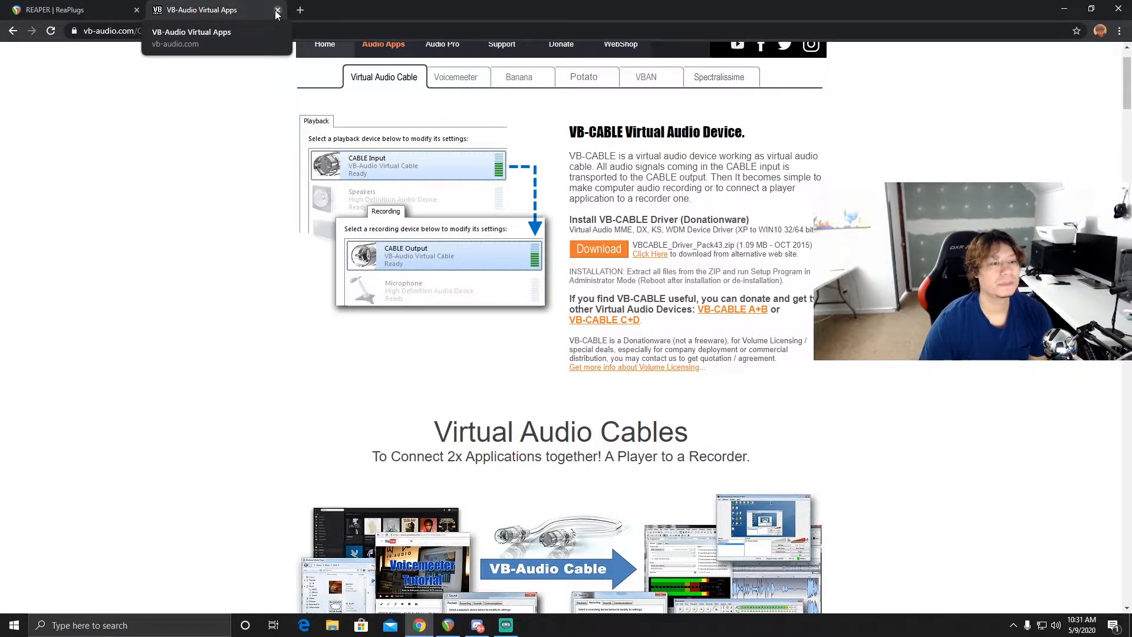
# Step: Search Google for "elgato" in another new tab and open the official elgato.com site
pyautogui.click(85, 8)
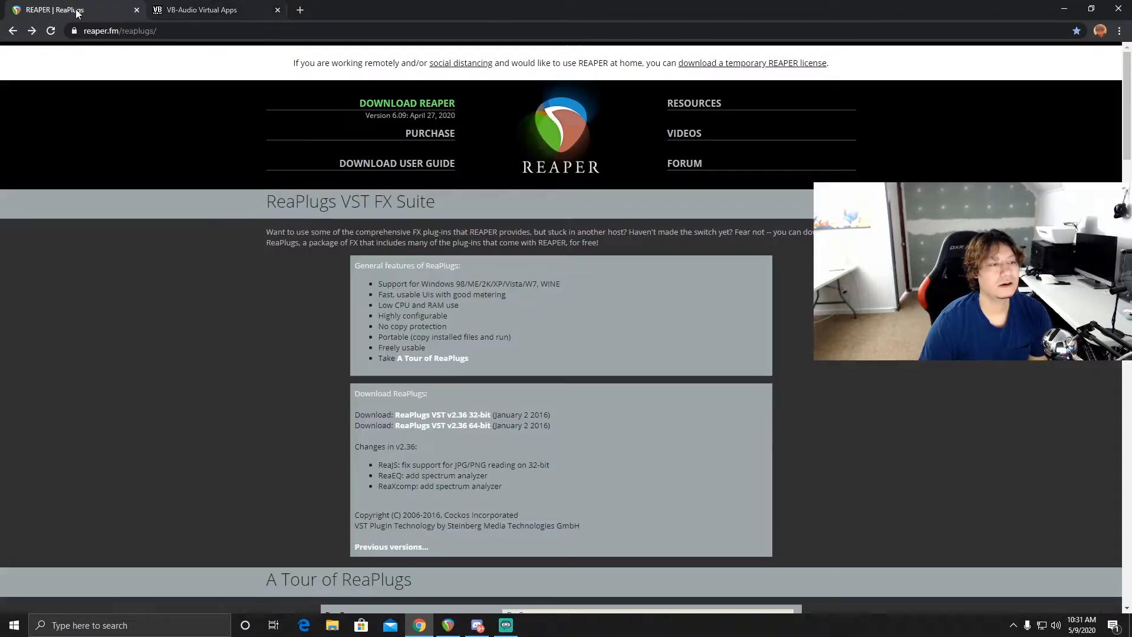
pyautogui.click(195, 9)
pyautogui.click(300, 10)
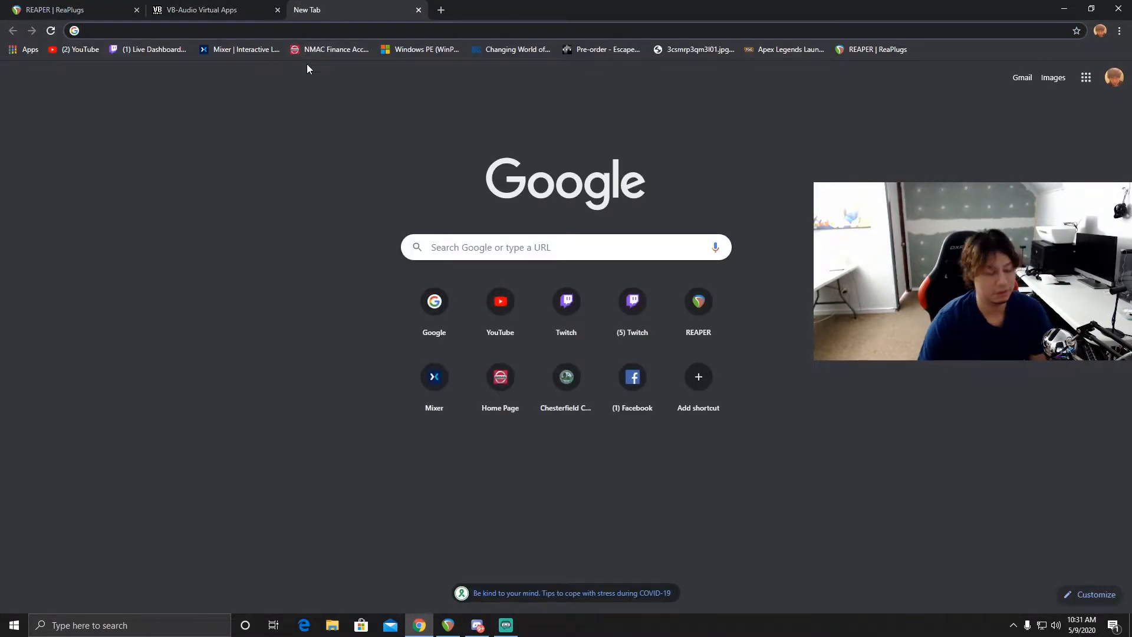
pyautogui.write('google.com')
pyautogui.press('Return')
pyautogui.write('e')
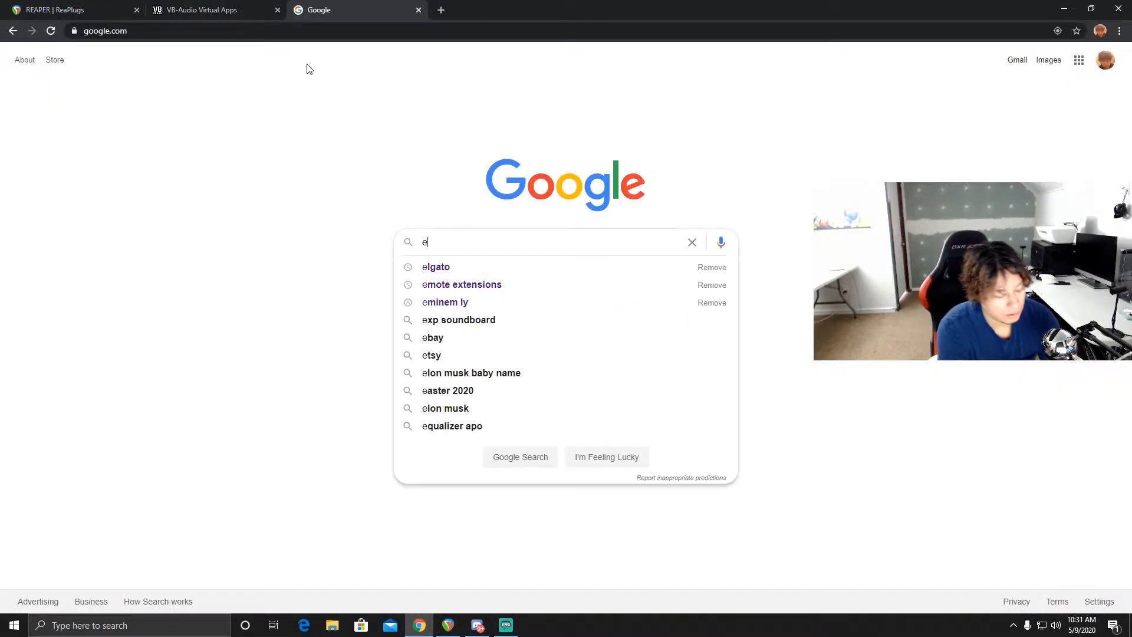
pyautogui.write('lga')
pyautogui.click(443, 265)
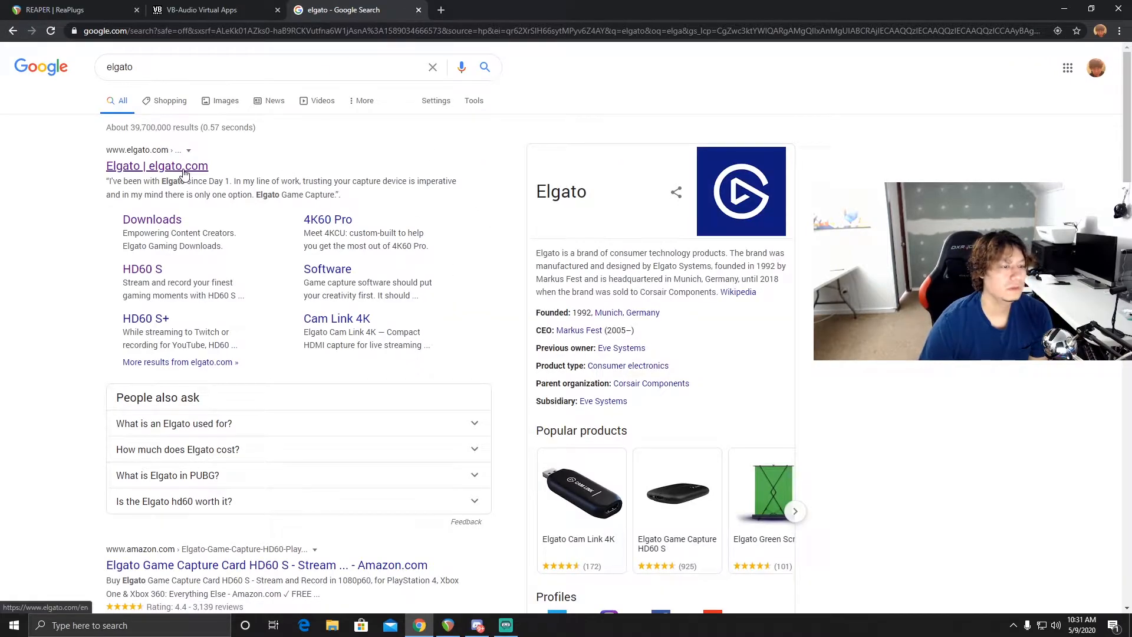
pyautogui.click(180, 167)
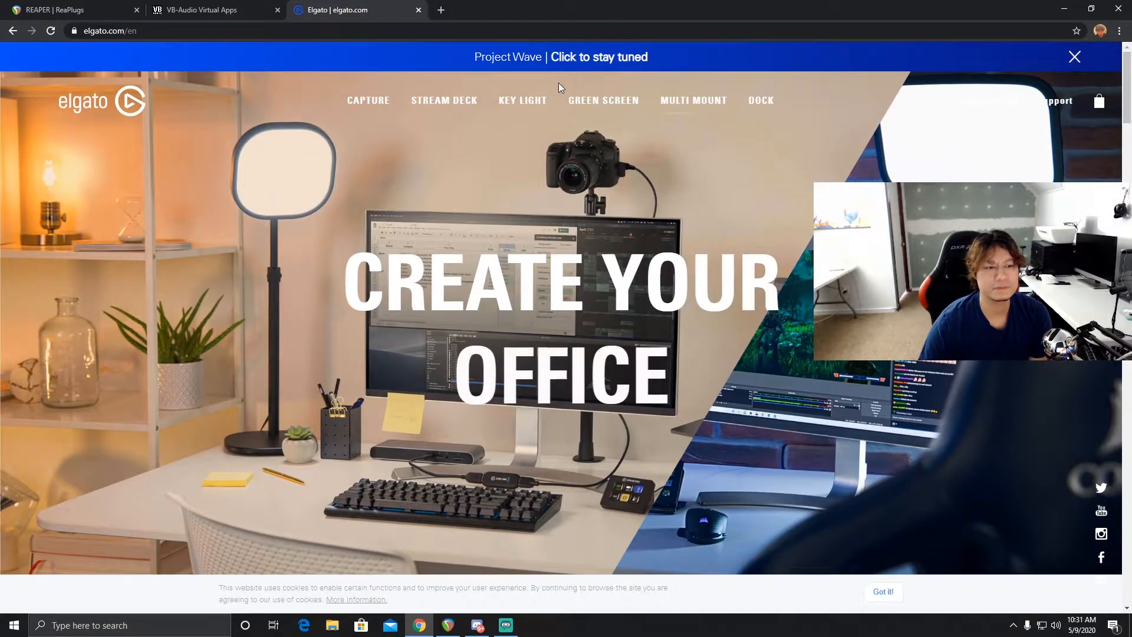
# Step: Download Game Capture for Windows version 3.7 from Elgato's Downloads page and dismiss the thank-you popup
pyautogui.click(973, 99)
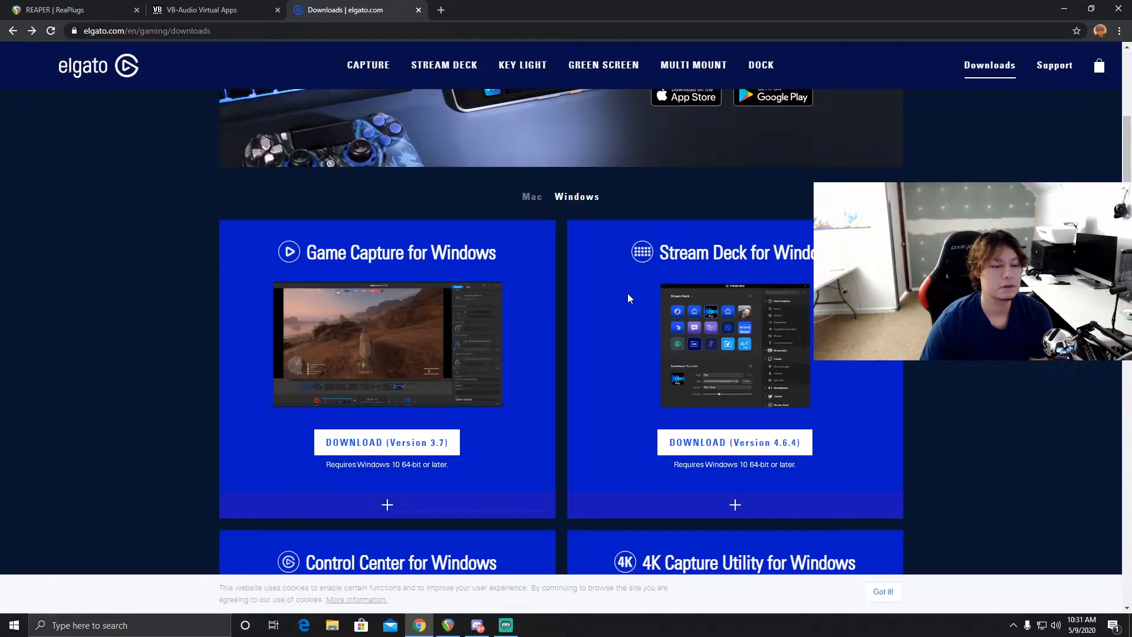
pyautogui.click(360, 442)
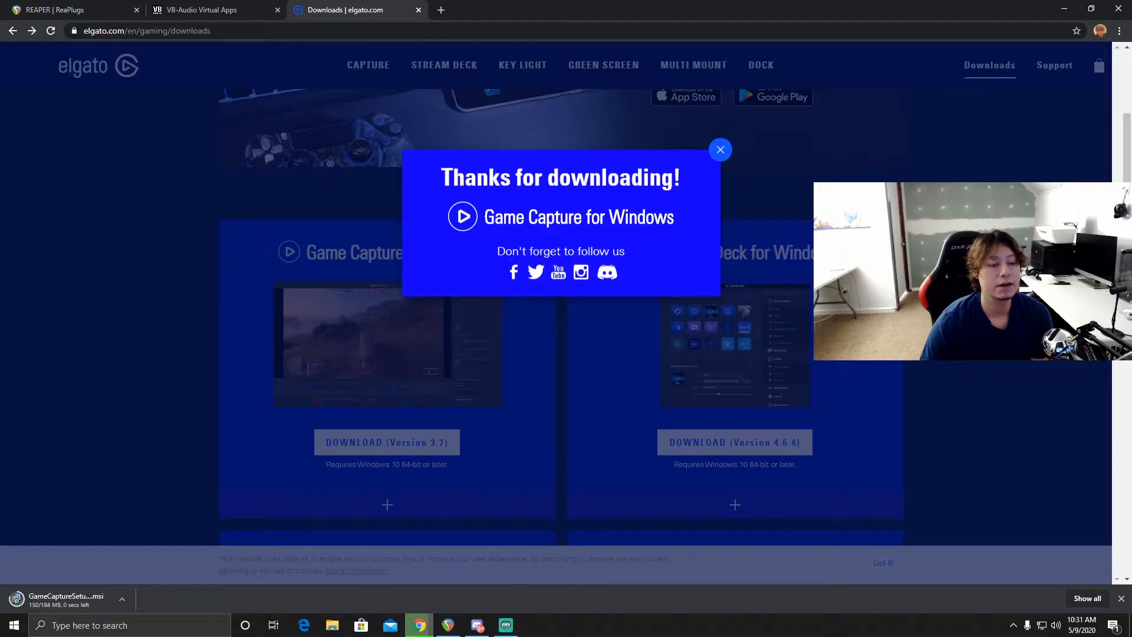
pyautogui.click(706, 157)
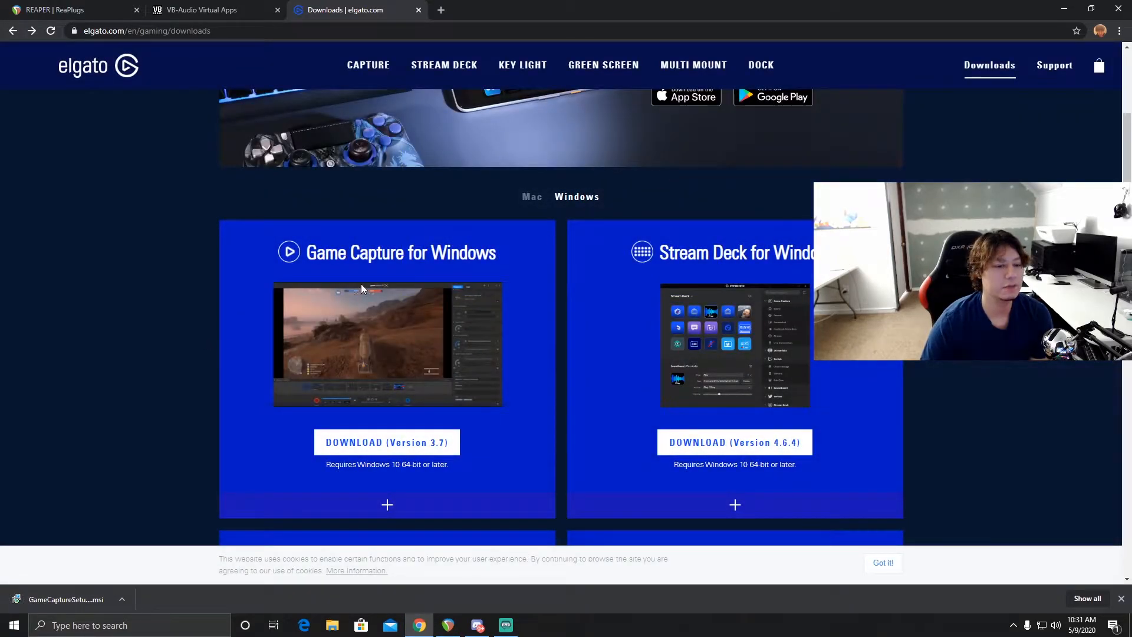
pyautogui.scroll(-5, 487, 361)
pyautogui.scroll(6, 487, 361)
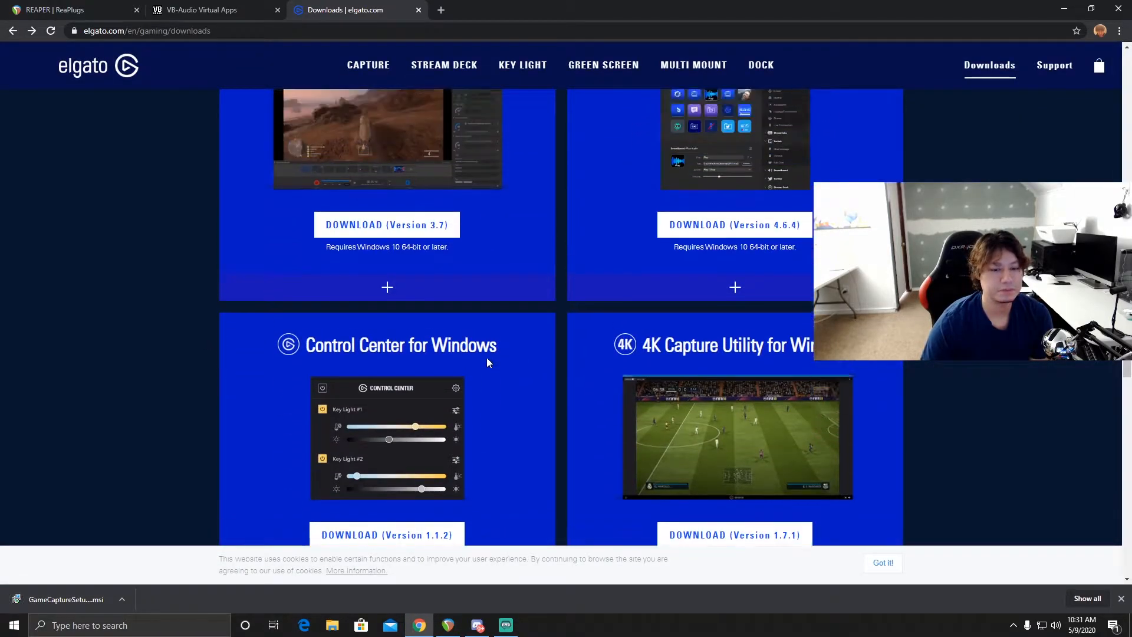
# Step: Run the Game Capture installer, accept the license, continue to the Elgato Sound Capture extension option, and cancel the installation
pyautogui.click(111, 604)
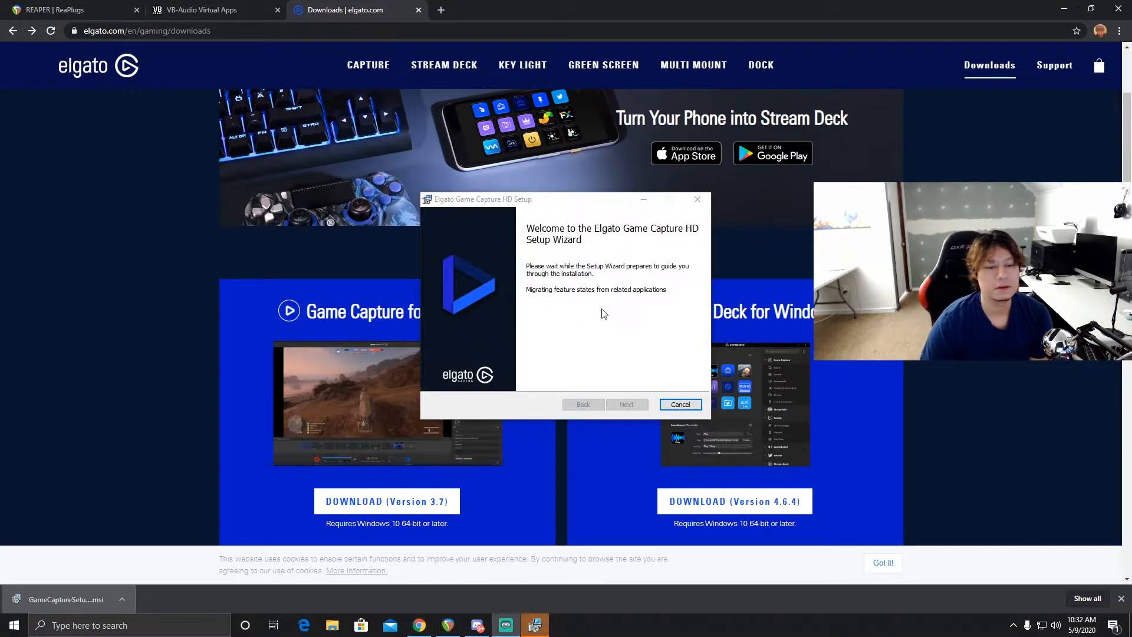
pyautogui.click(627, 404)
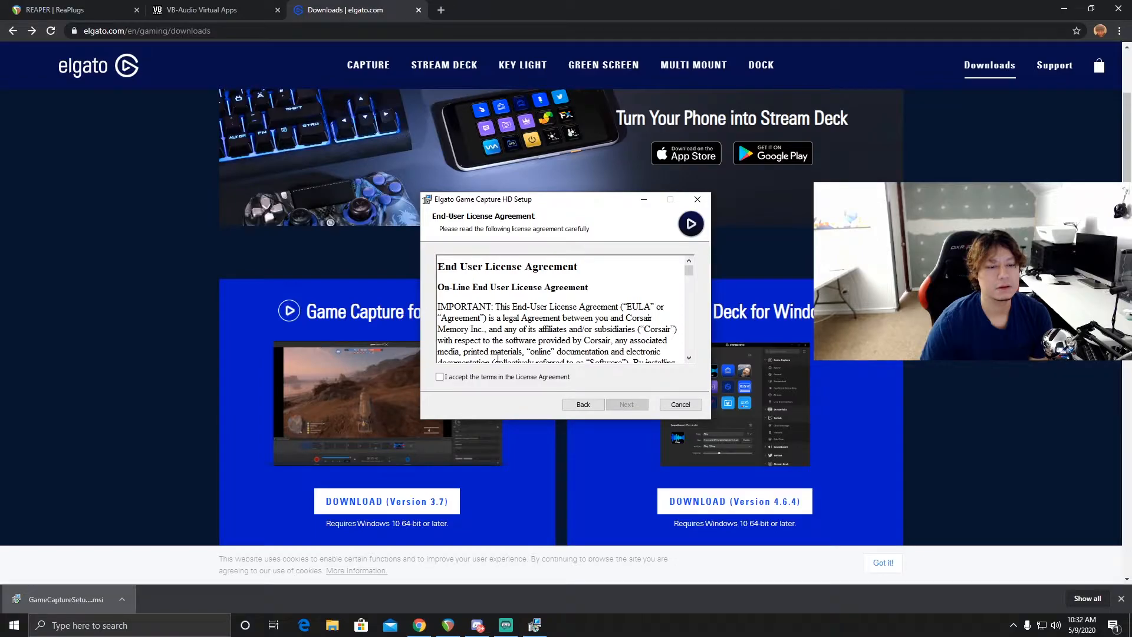
pyautogui.click(475, 378)
pyautogui.click(626, 404)
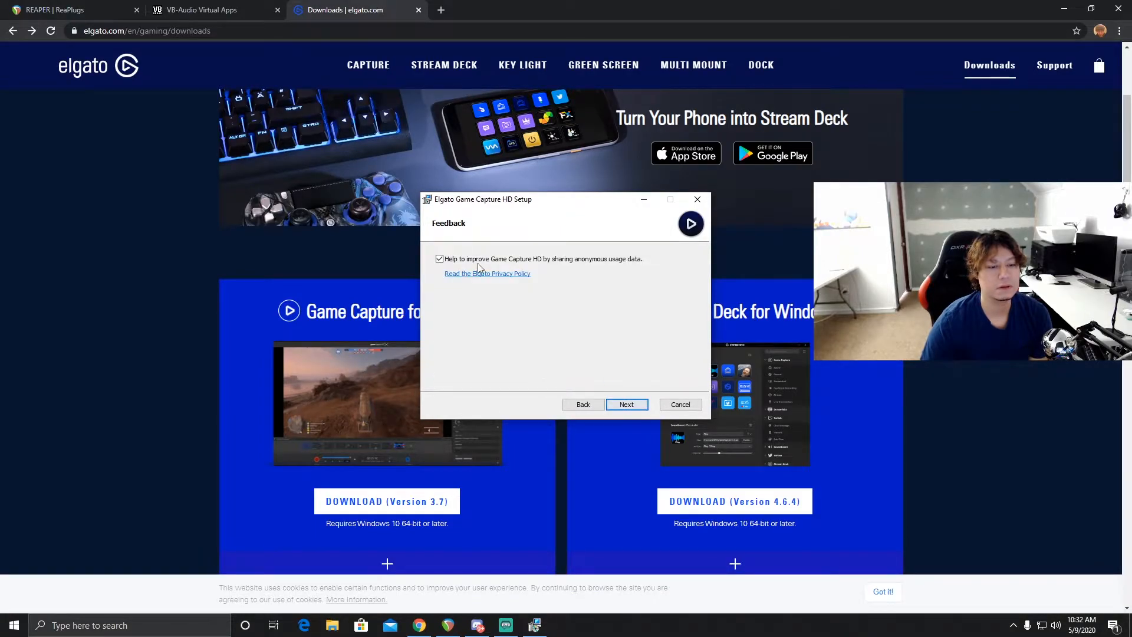
pyautogui.click(626, 404)
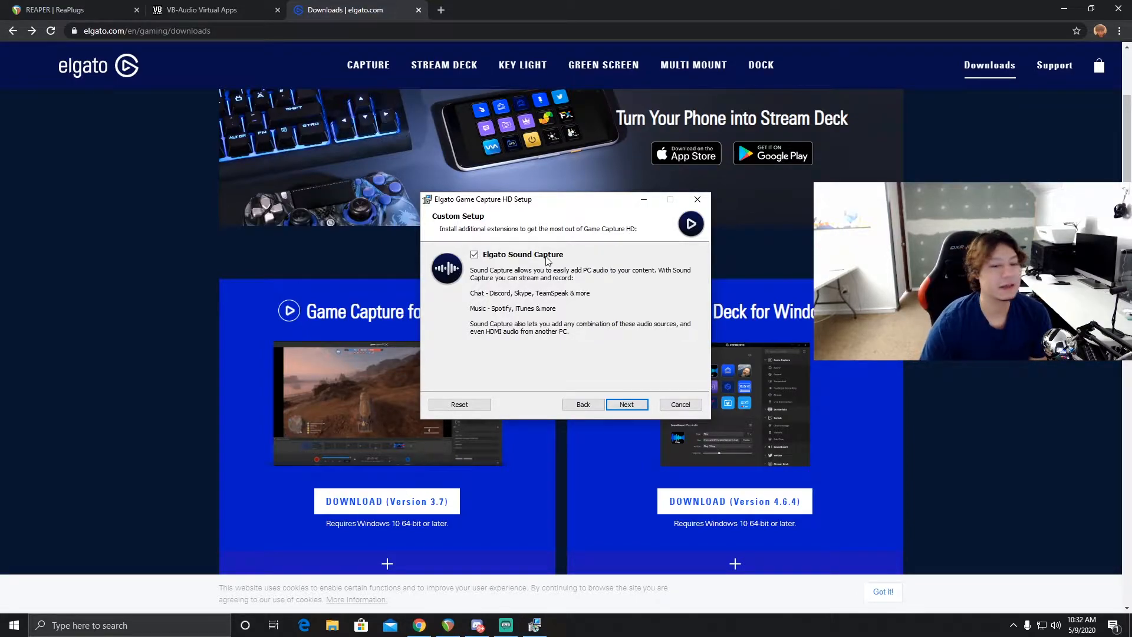
pyautogui.click(683, 404)
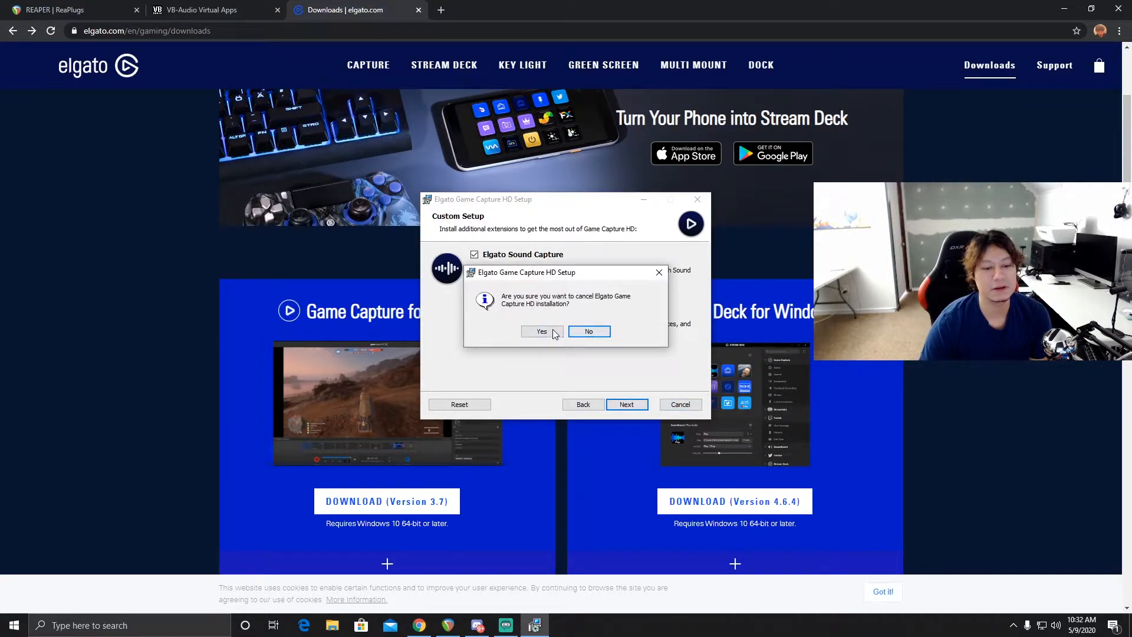
pyautogui.click(553, 329)
pyautogui.click(626, 405)
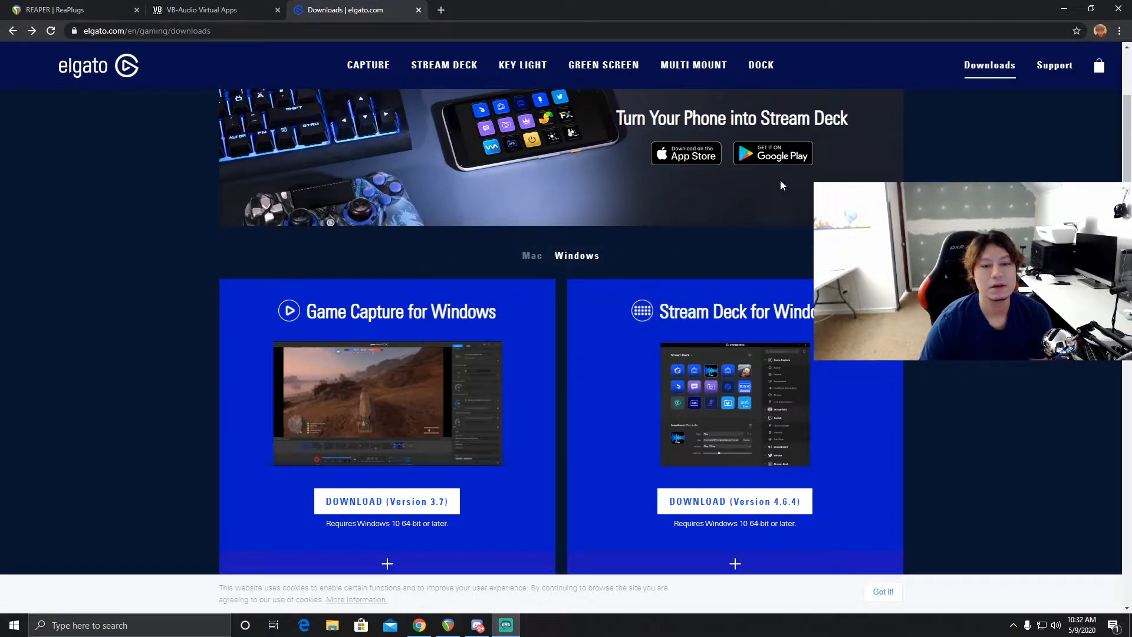
# Step: Close the Elgato page and check the Windows playback devices for CABLE Input (VB-Audio Virtual Cable)
pyautogui.click(418, 10)
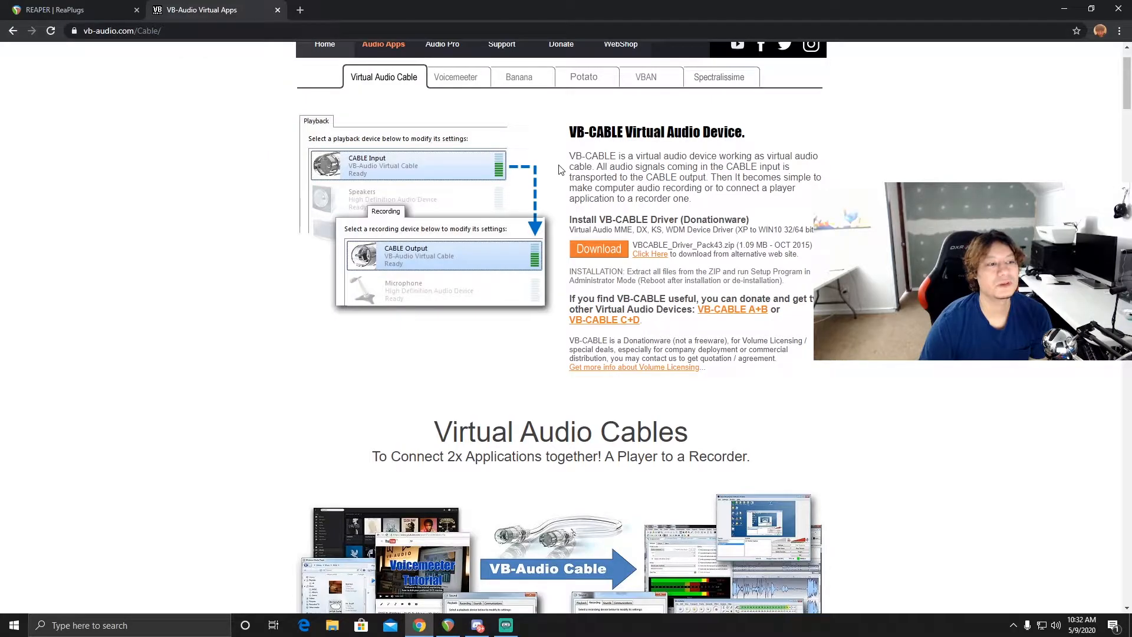
pyautogui.click(1013, 626)
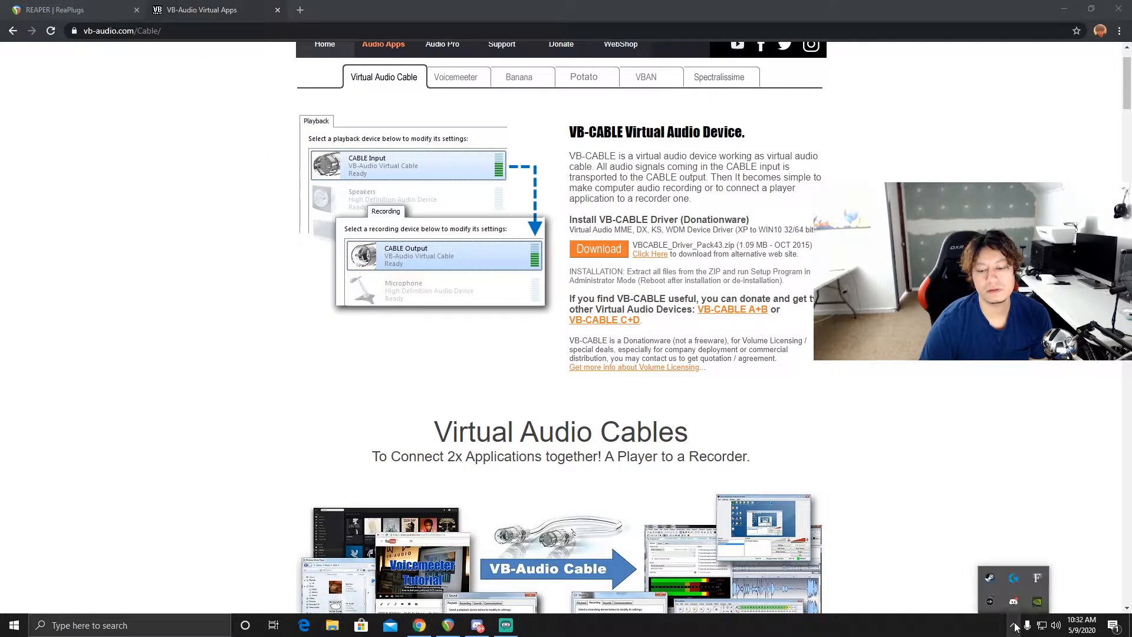
pyautogui.click(1056, 626)
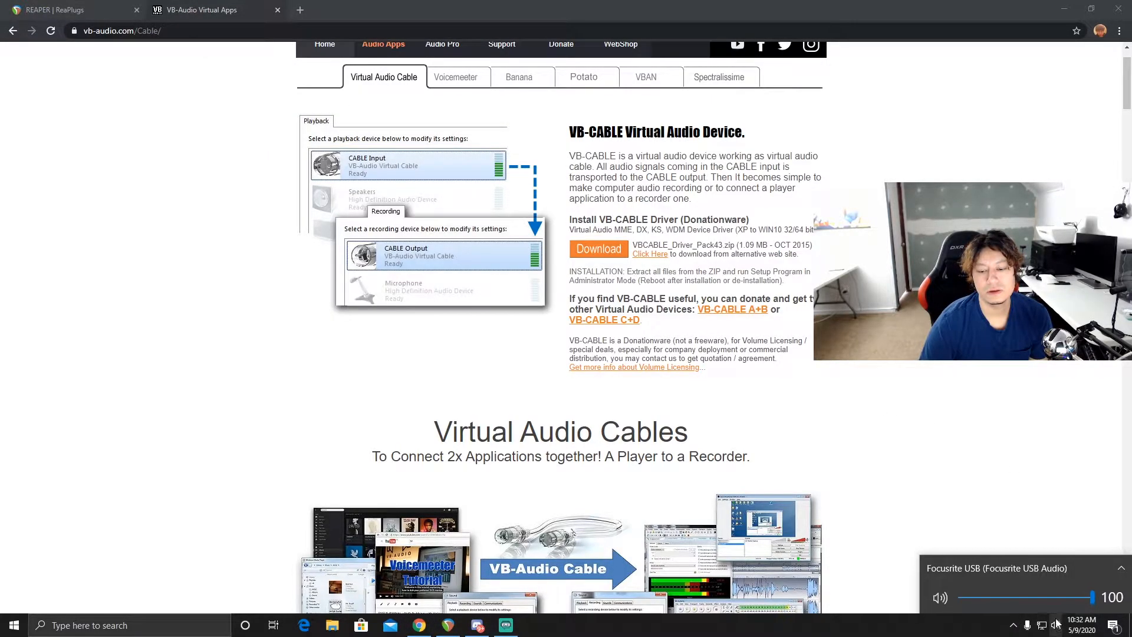
pyautogui.click(1010, 570)
pyautogui.scroll(-3, 1003, 535)
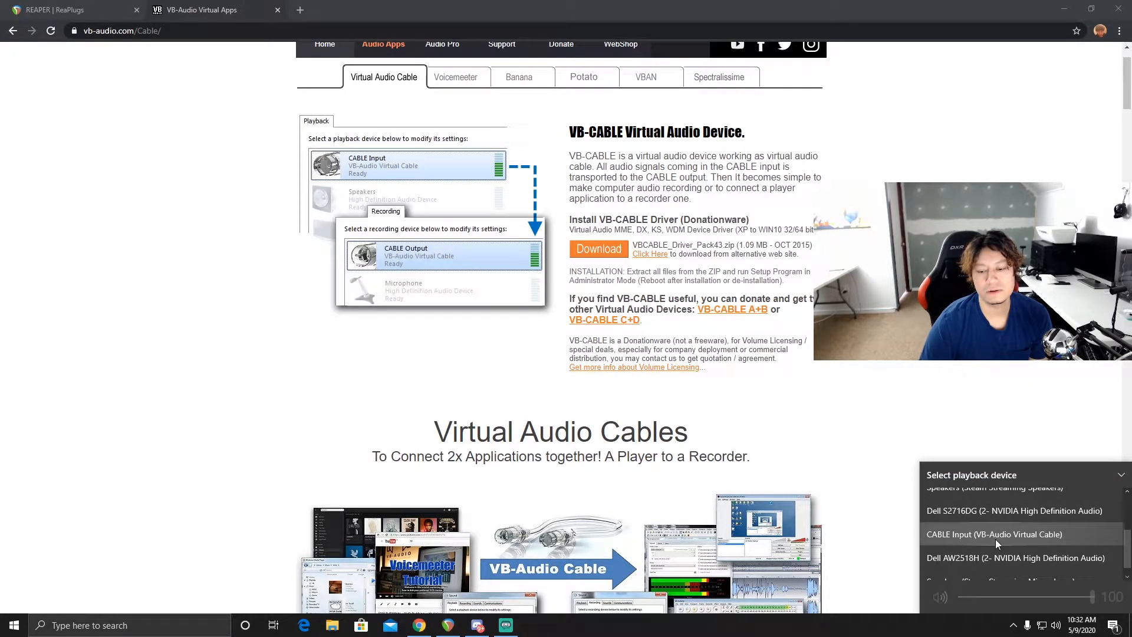
pyautogui.click(996, 540)
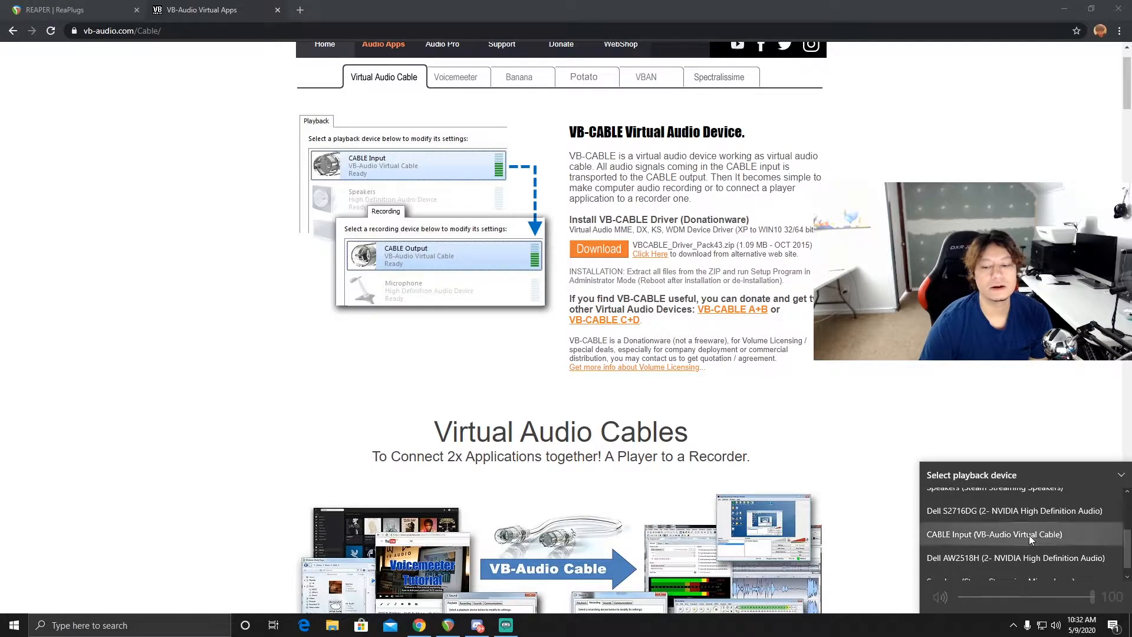
pyautogui.click(1024, 365)
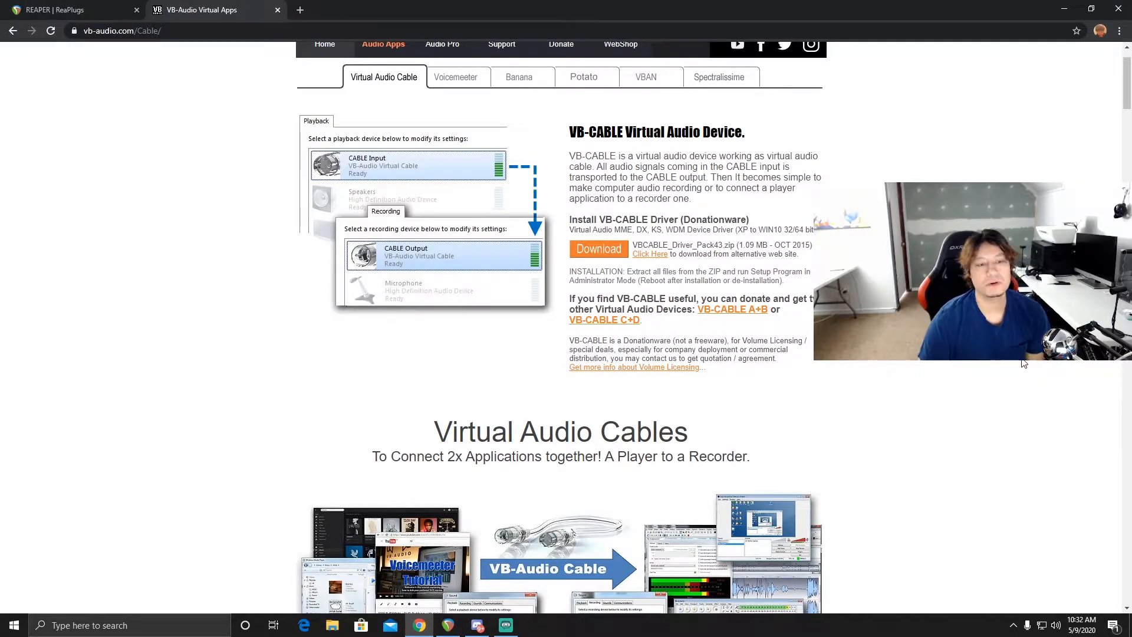
# Step: Close the VB-Audio page and the browser with the remaining ReaPlugs page
pyautogui.click(94, 10)
pyautogui.click(186, 10)
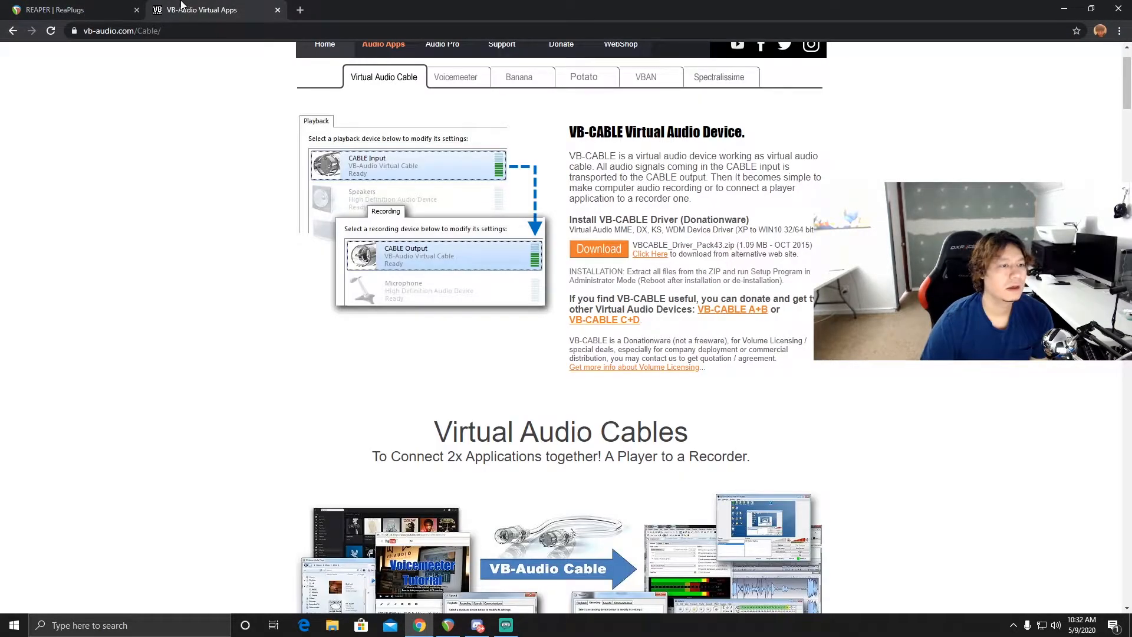
pyautogui.click(278, 10)
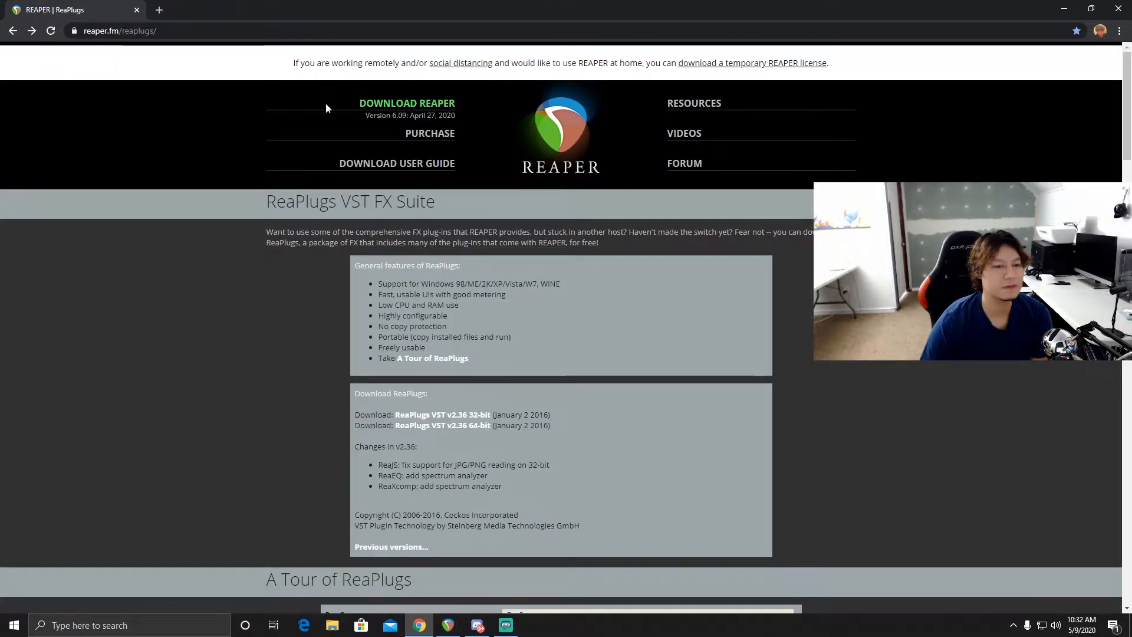
pyautogui.click(1119, 8)
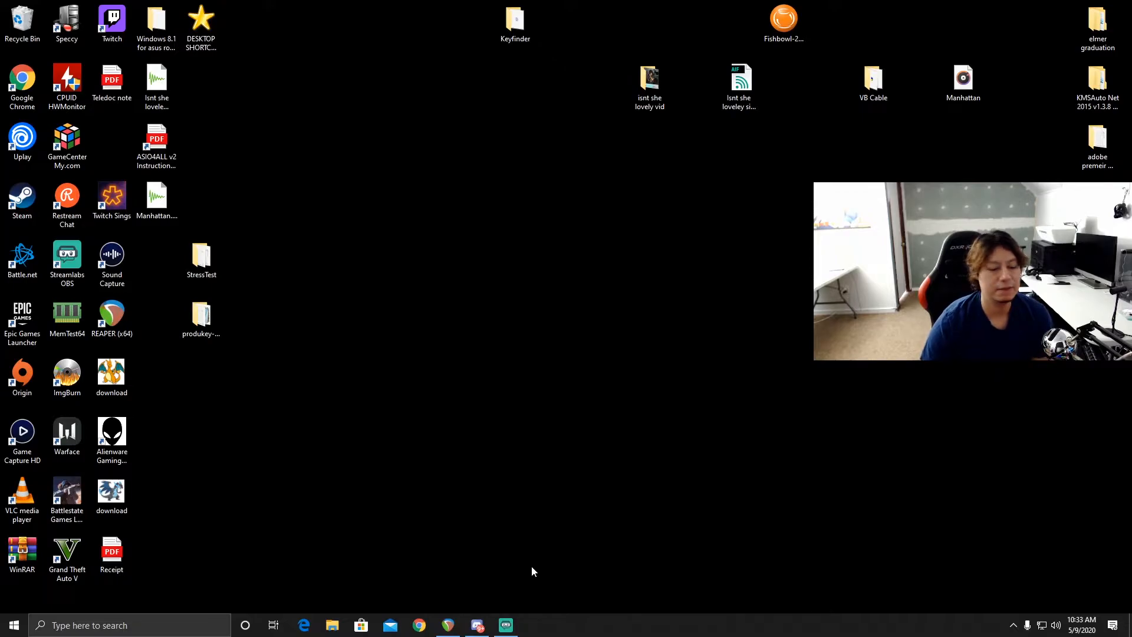
# Step: Switch to the REAPER project and close track 1's effects chain window
pyautogui.click(448, 625)
pyautogui.moveTo(355, 26); pyautogui.dragTo(542, 59)
pyautogui.click(808, 71)
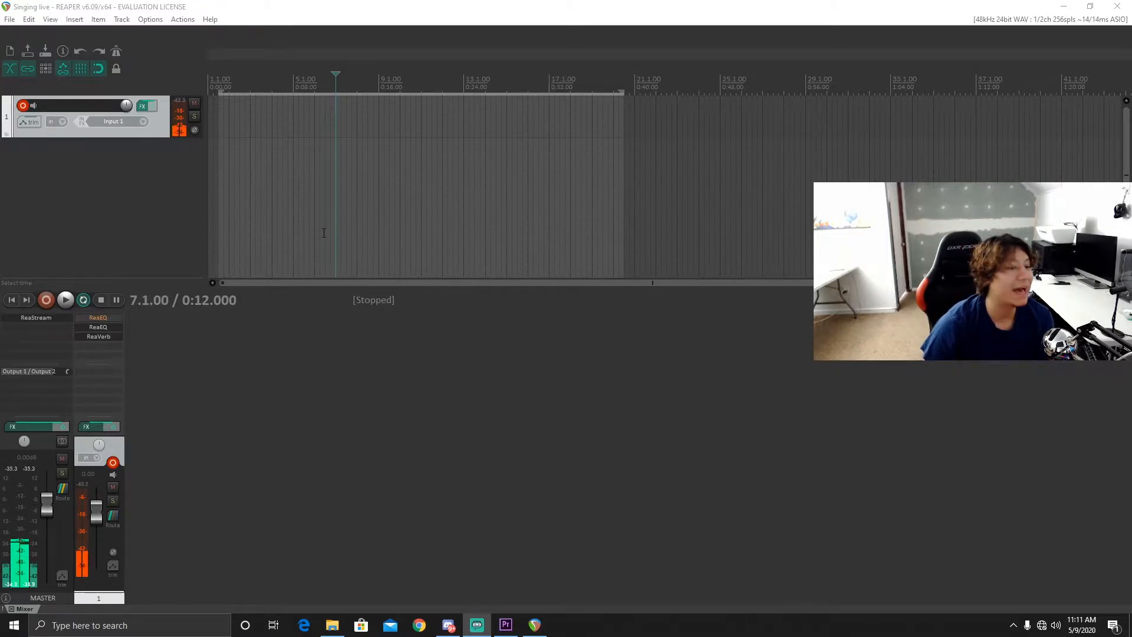
# Step: Disarm and re-arm track 1 for recording, and place the edit cursor at 3.1.00
pyautogui.click(22, 106)
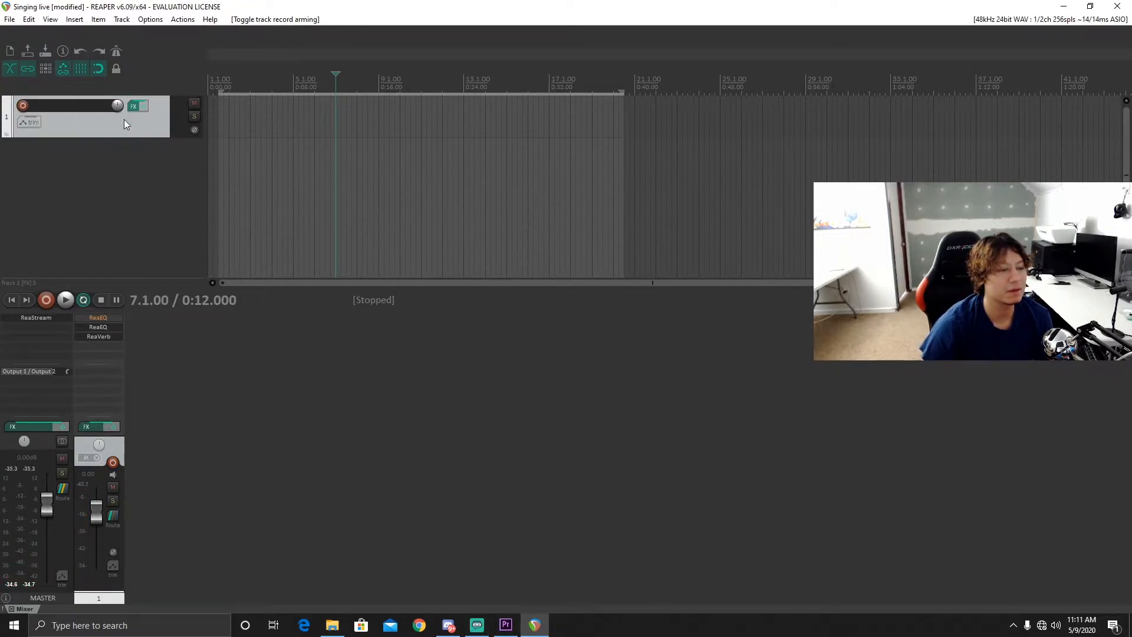
pyautogui.click(23, 107)
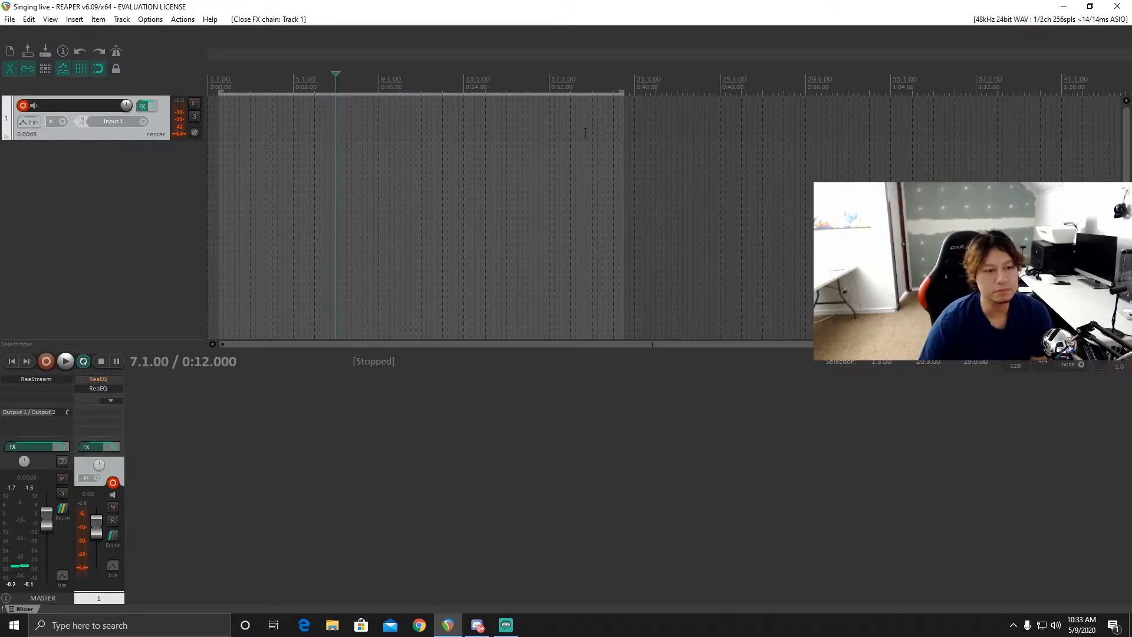
pyautogui.click(287, 115)
pyautogui.click(443, 124)
pyautogui.click(250, 121)
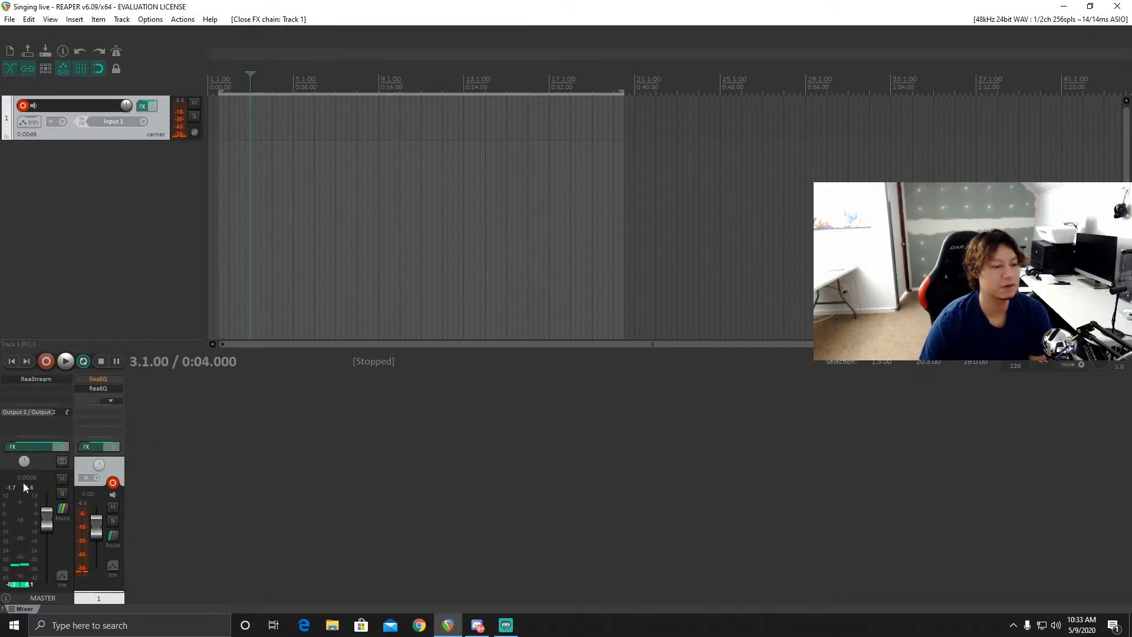
# Step: Review the audio device preferences with the ASIO system and the available ASIO drivers, keep Focusrite USB ASIO, and accept the settings
pyautogui.click(1033, 20)
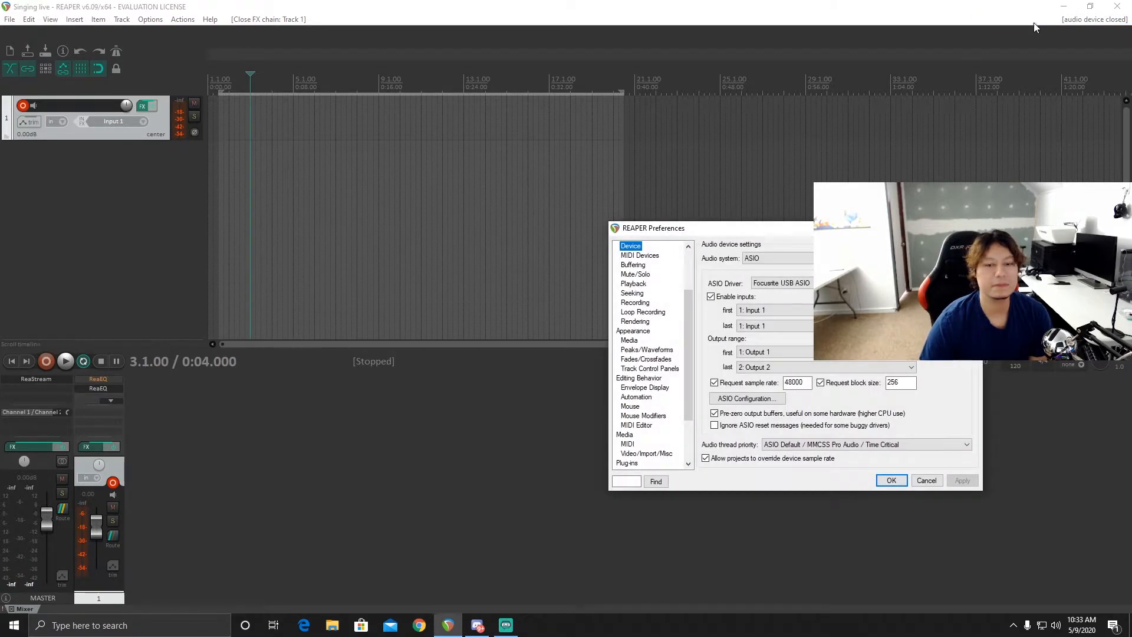
pyautogui.moveTo(778, 230); pyautogui.dragTo(706, 97)
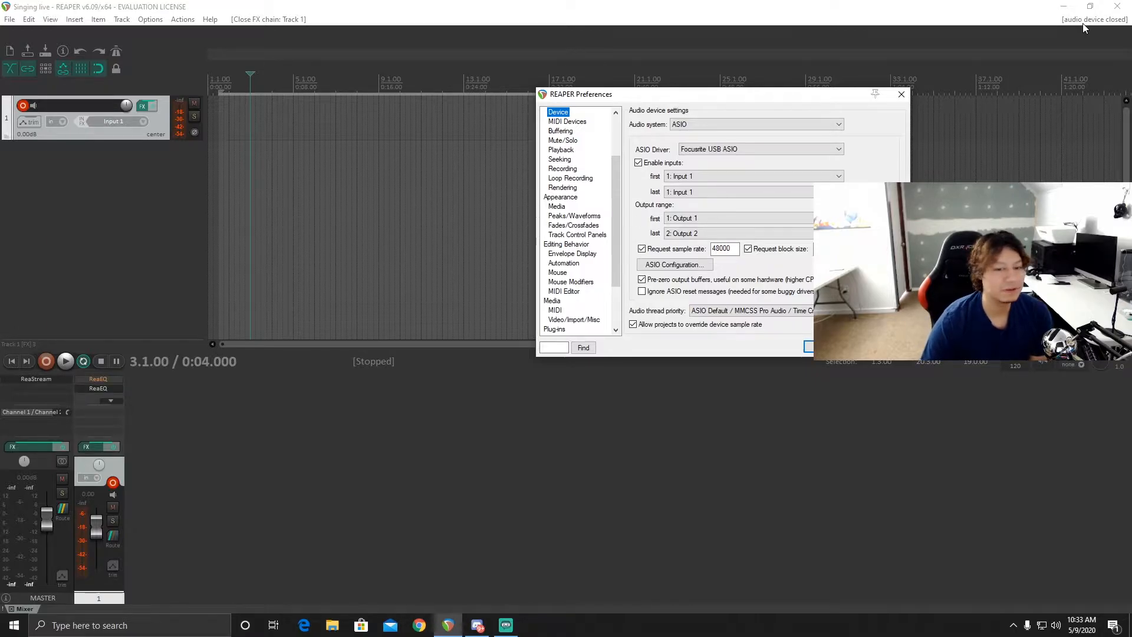
pyautogui.moveTo(730, 102); pyautogui.dragTo(717, 99)
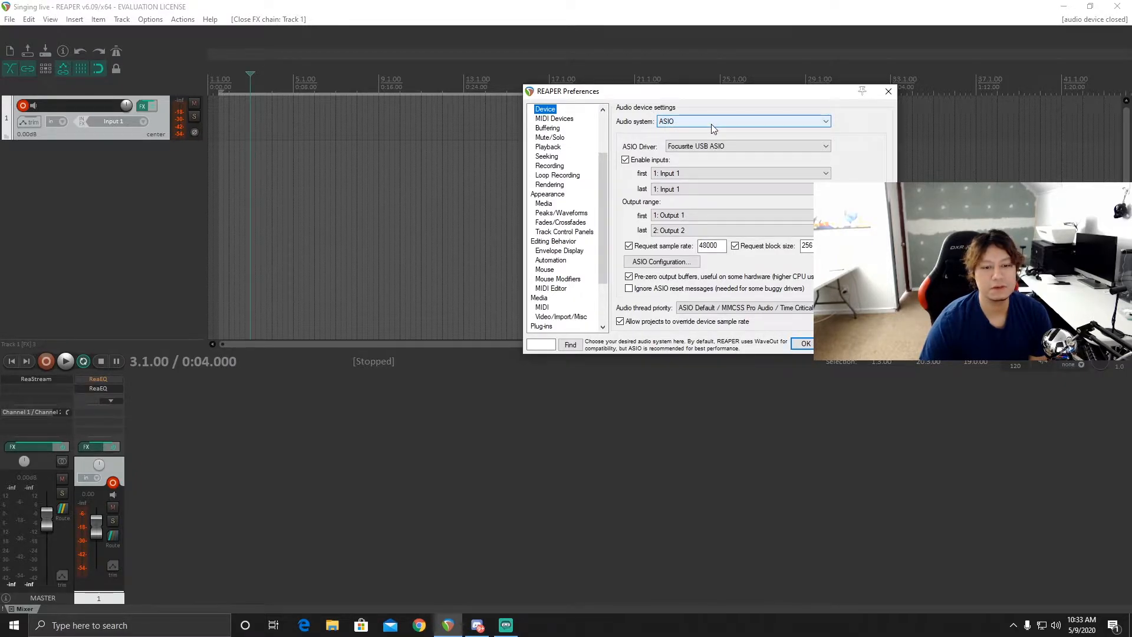
pyautogui.click(702, 146)
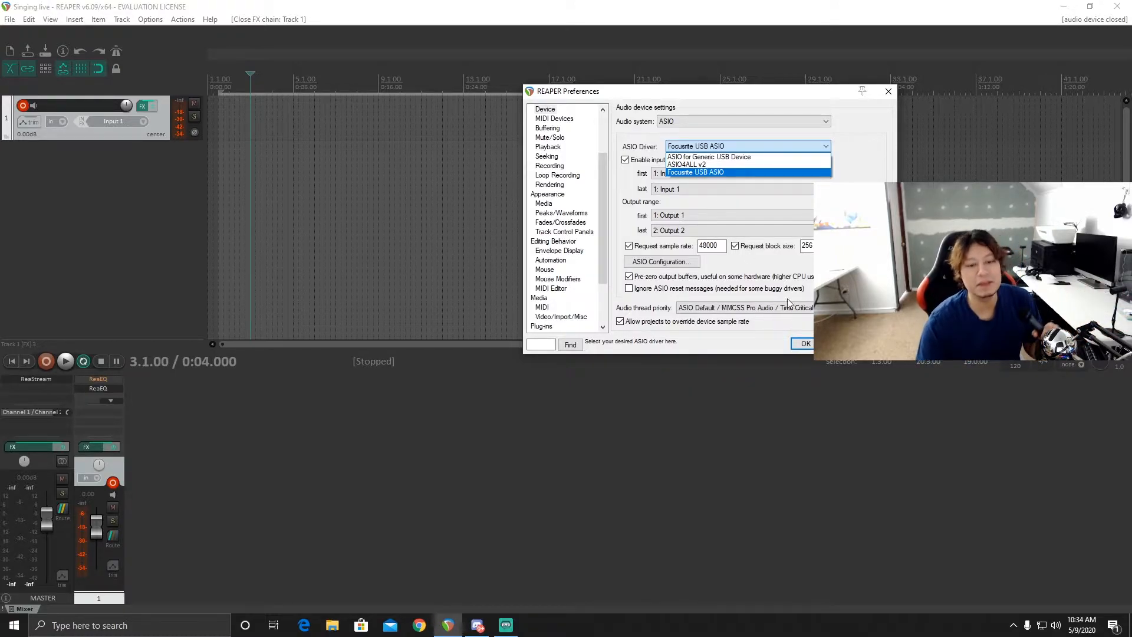
pyautogui.click(843, 265)
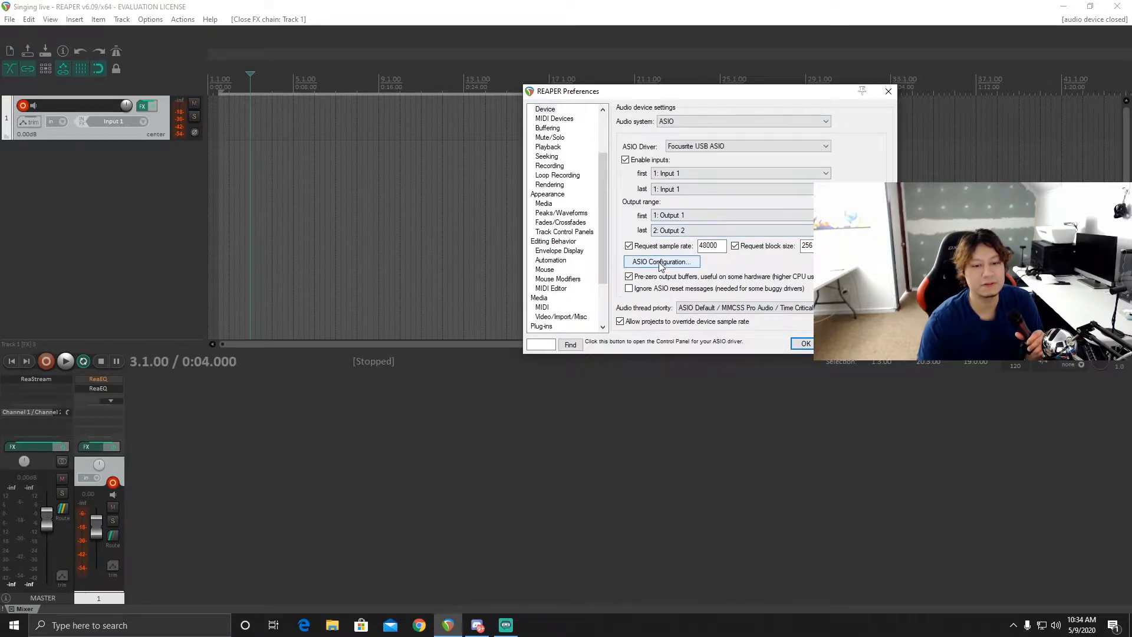
pyautogui.click(803, 344)
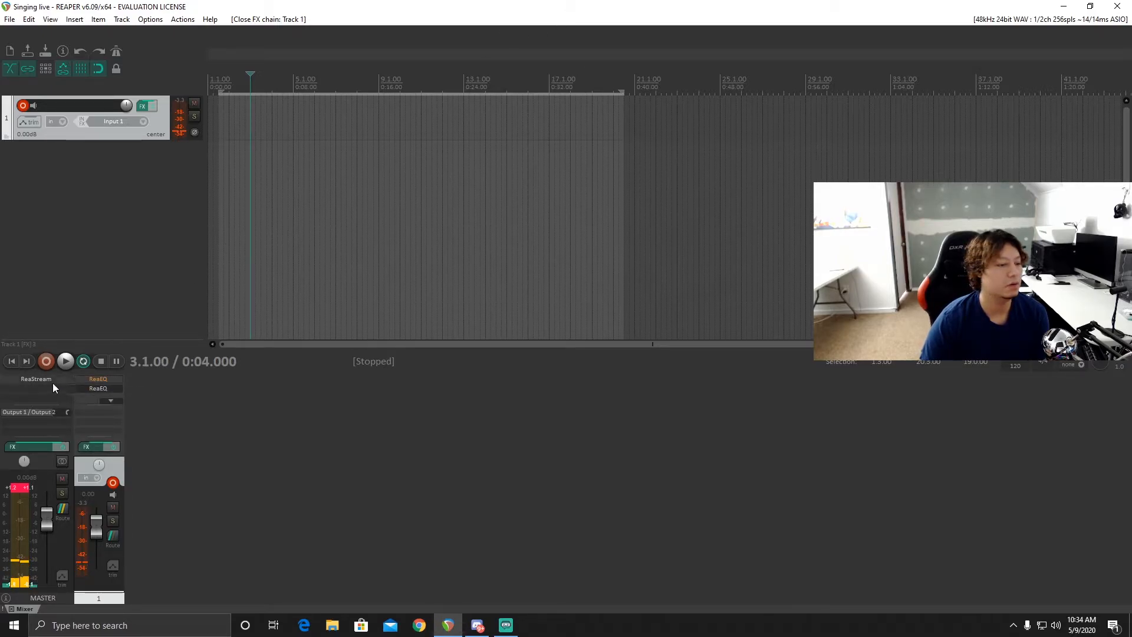
# Step: Enlarge the mixer area and find ReaStream (Cockos) (8ch) among the VST effects for the master track
pyautogui.moveTo(52, 373); pyautogui.dragTo(68, 312)
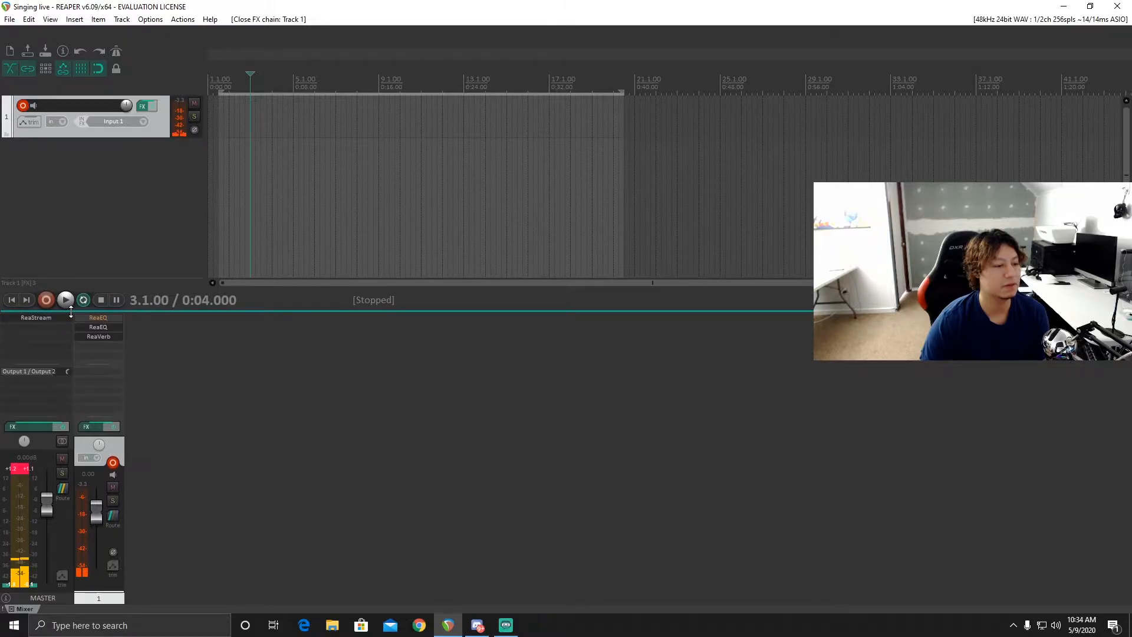
pyautogui.doubleClick(35, 328)
pyautogui.moveTo(896, 109); pyautogui.dragTo(559, 138)
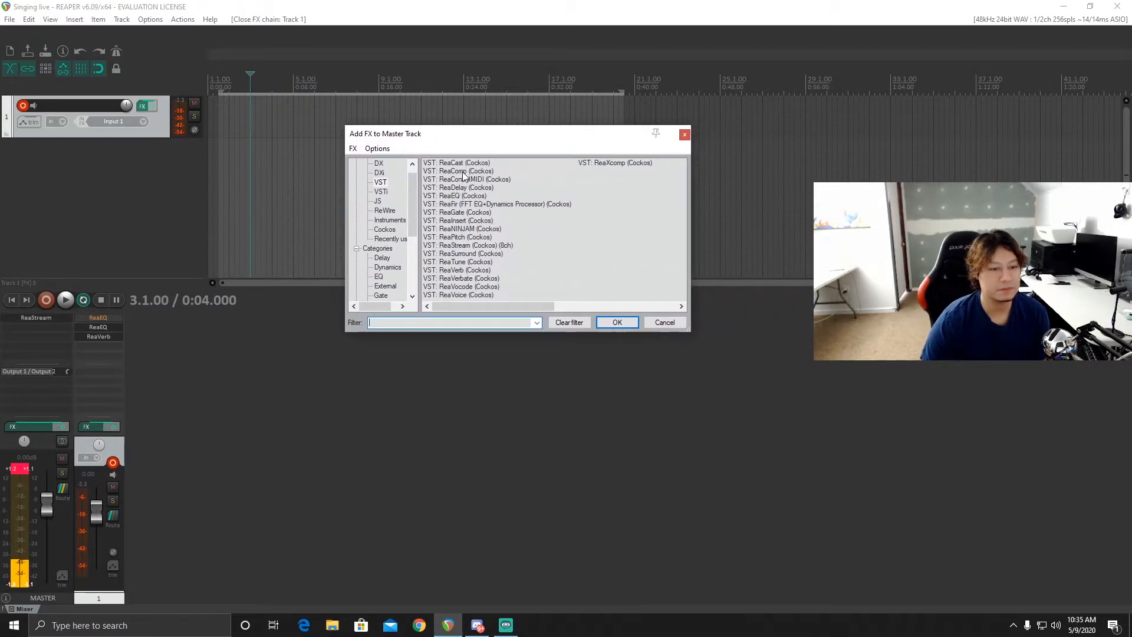
pyautogui.click(380, 183)
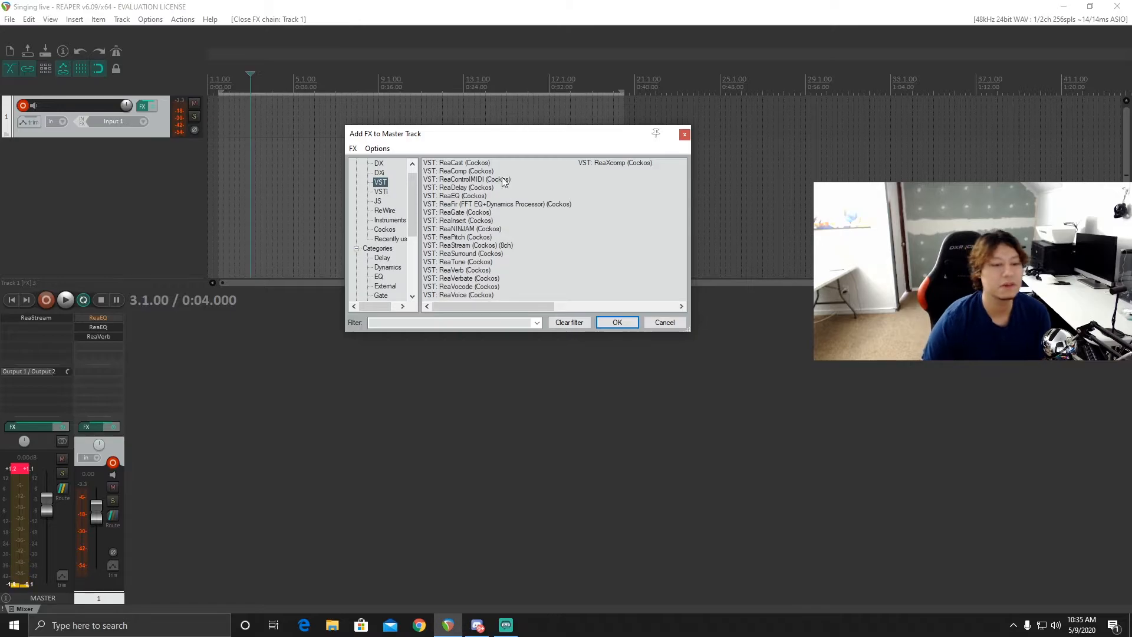
pyautogui.click(464, 254)
pyautogui.click(461, 246)
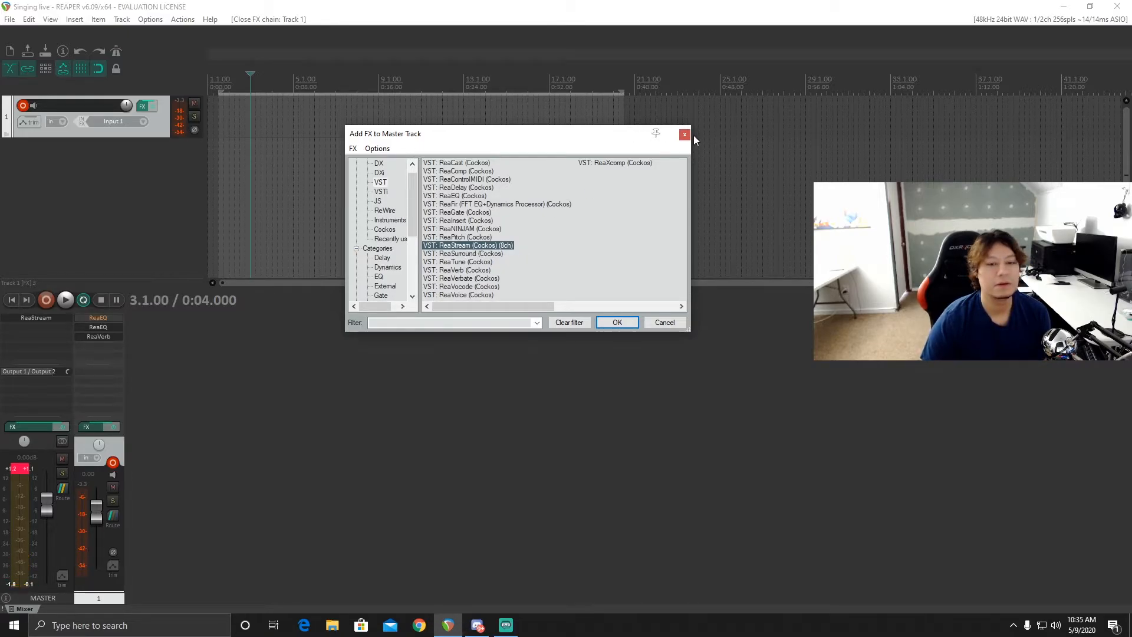
# Step: Open ReaStream on the master track, move its window into view, and check the plug-in pin connector
pyautogui.click(41, 317)
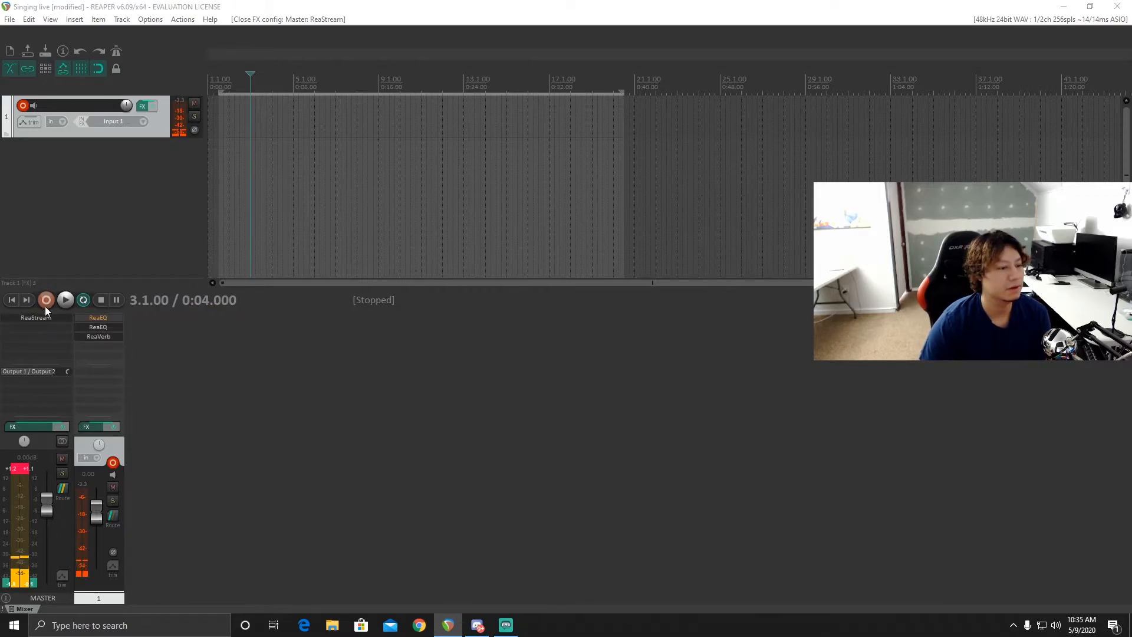
pyautogui.click(55, 320)
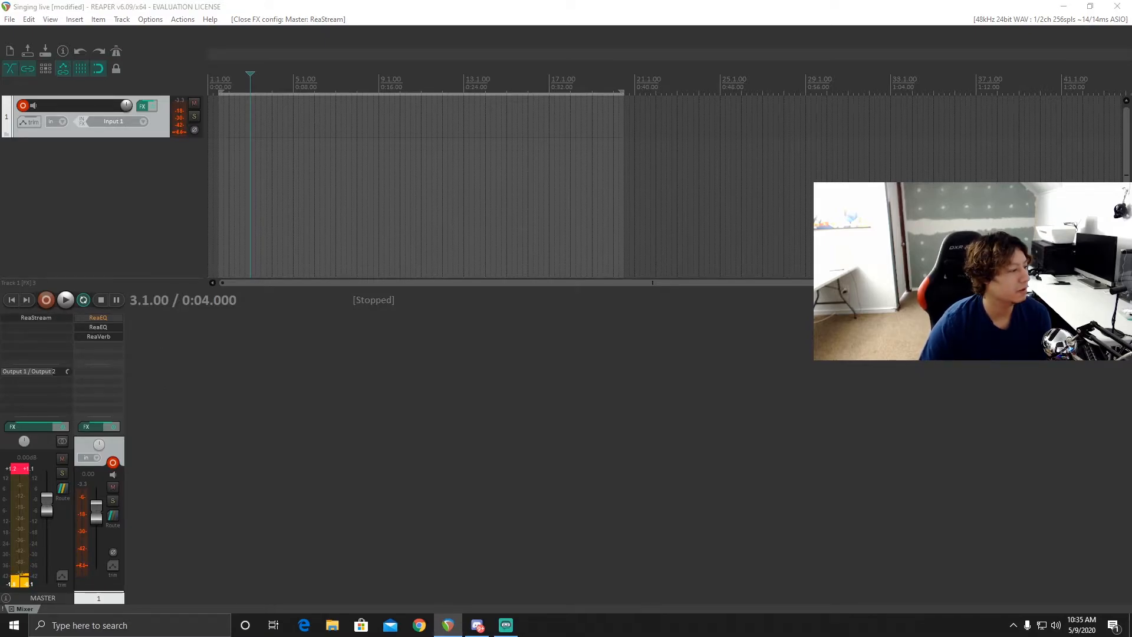
pyautogui.moveTo(0, 88); pyautogui.dragTo(535, 235)
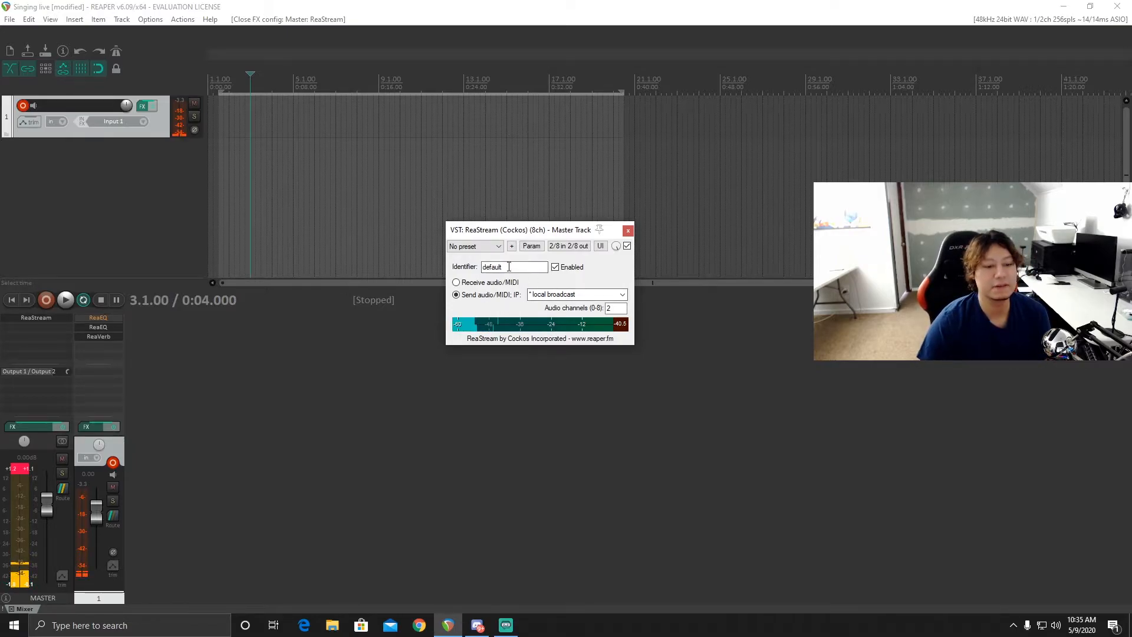
pyautogui.click(575, 246)
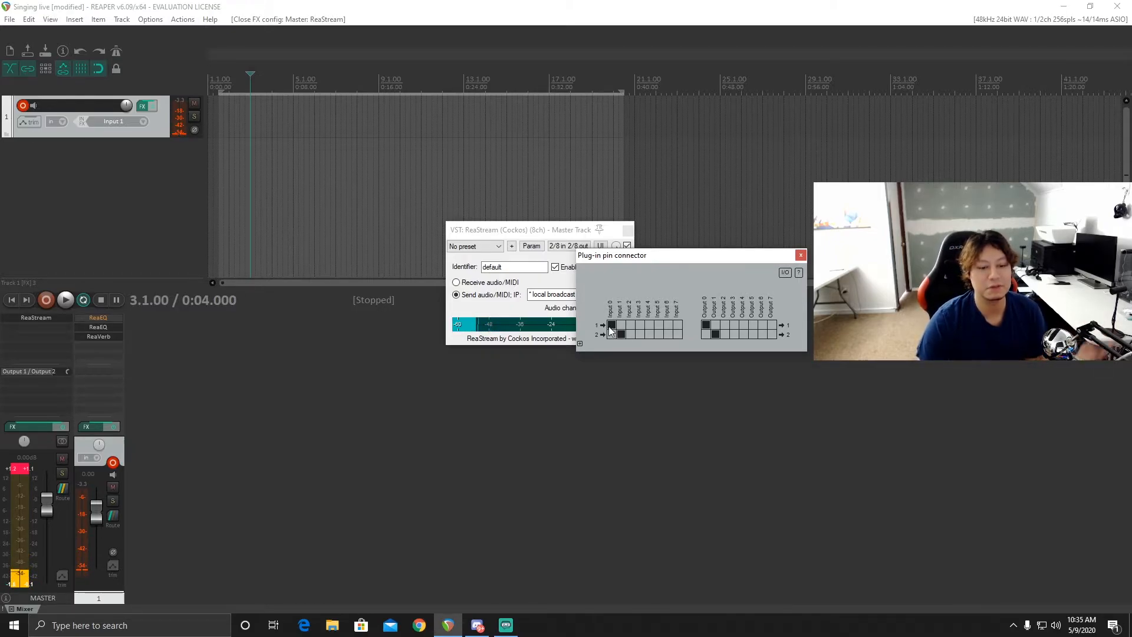
pyautogui.click(801, 255)
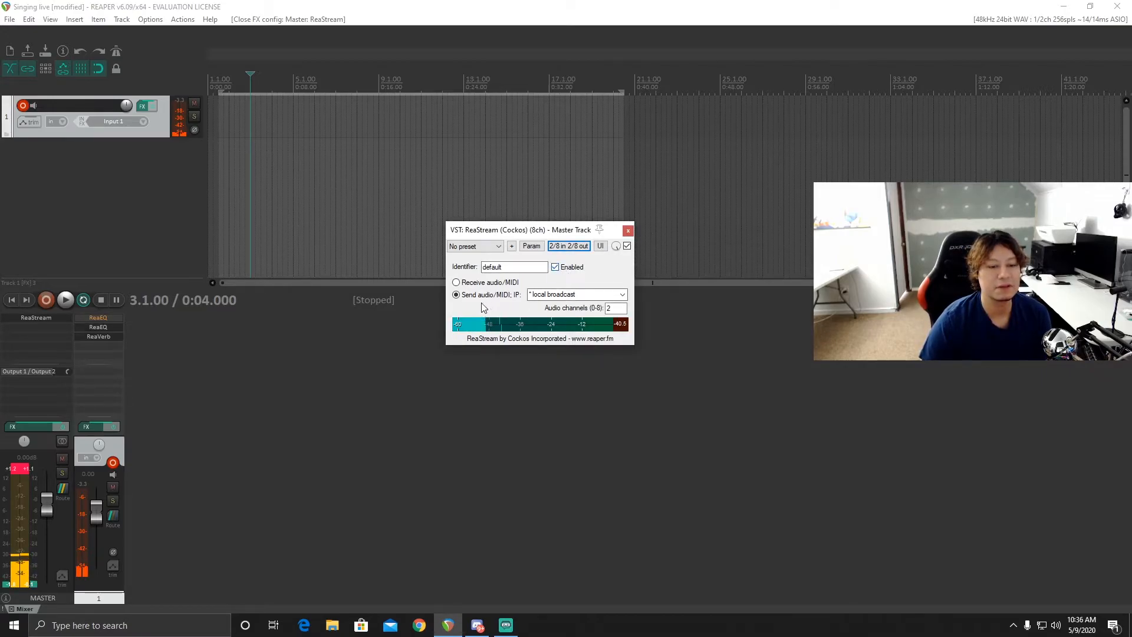
# Step: Set ReaStream to send audio/MIDI with the IP kept at local broadcast, and move its window aside
pyautogui.click(458, 283)
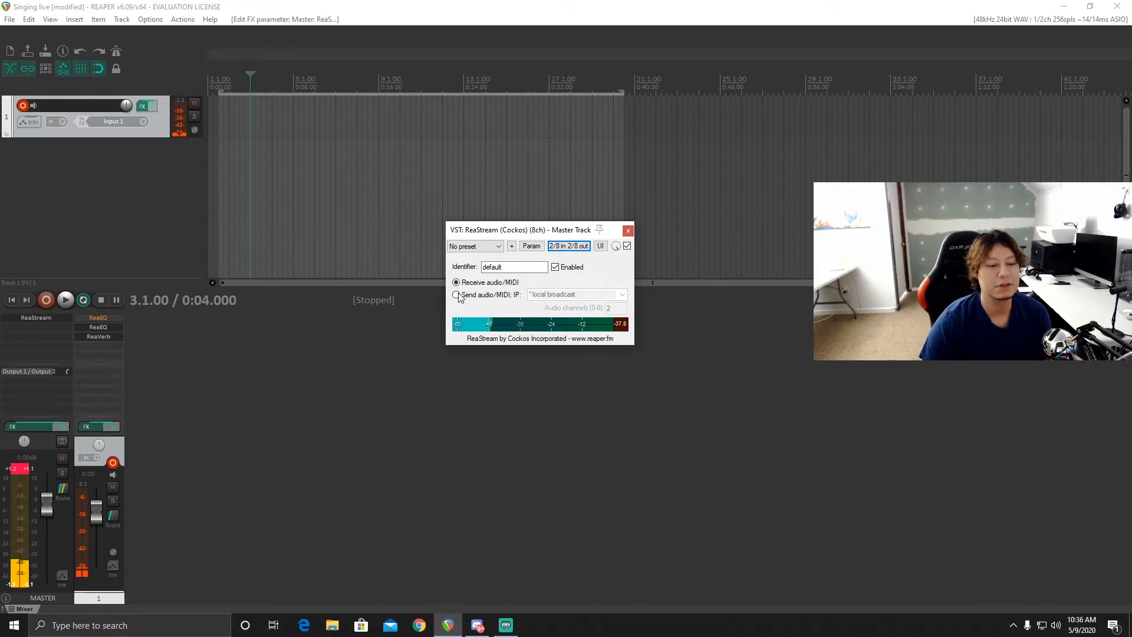
pyautogui.click(457, 295)
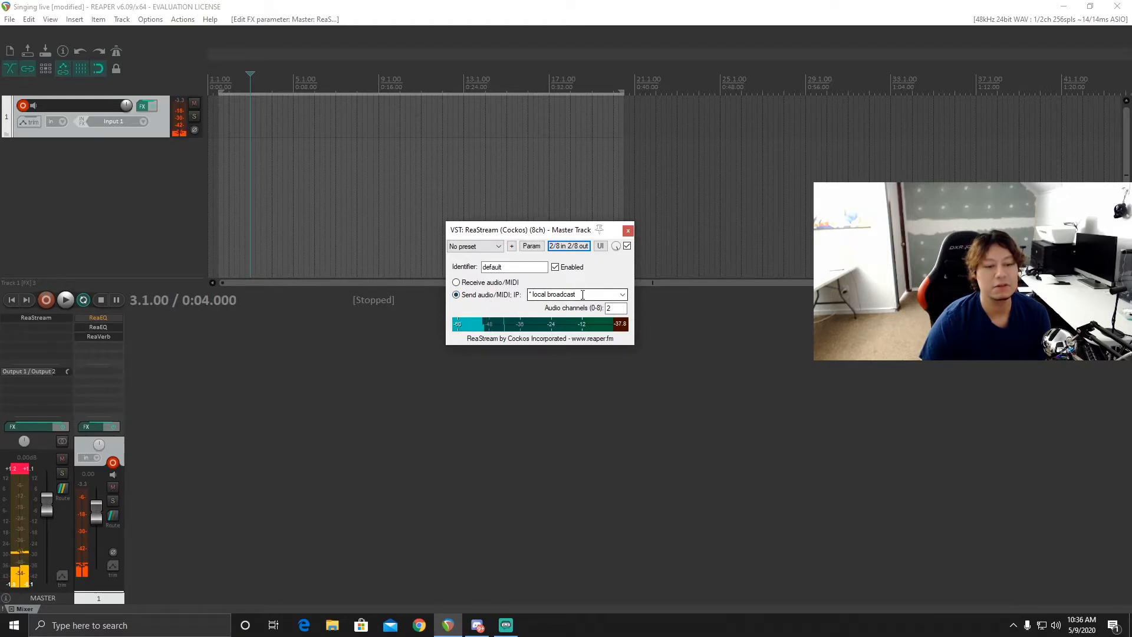
pyautogui.click(622, 295)
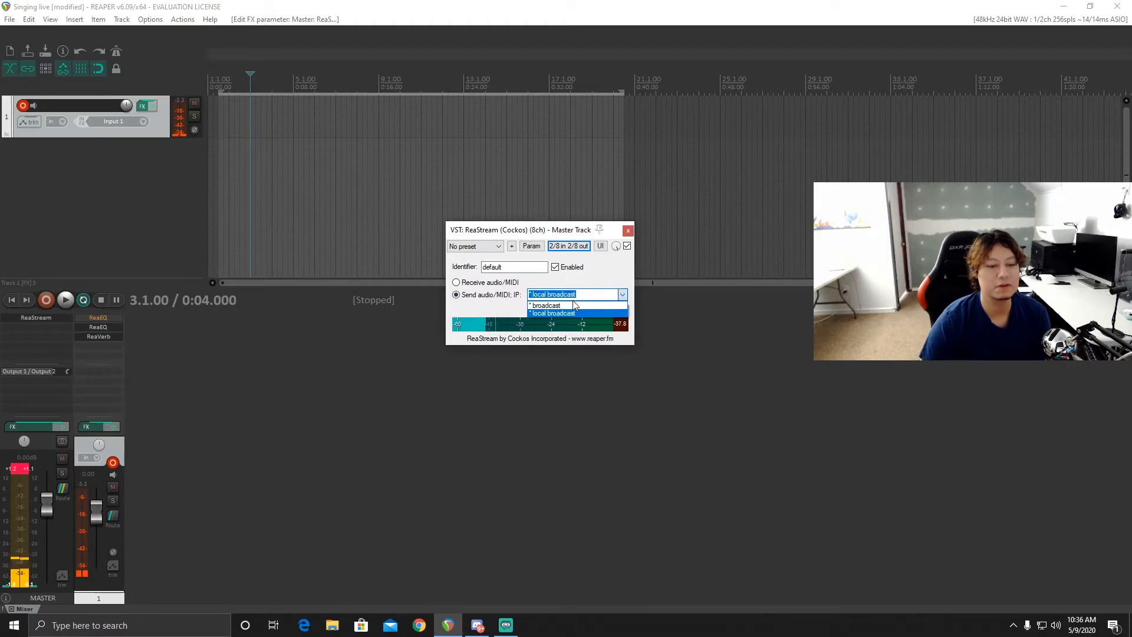
pyautogui.click(607, 294)
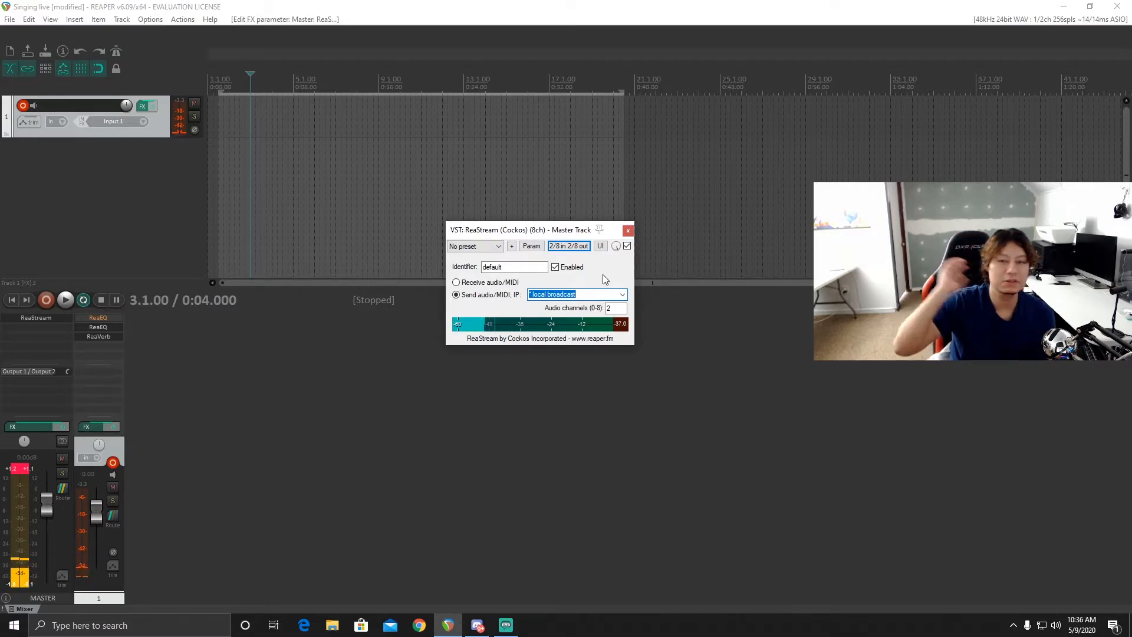
pyautogui.moveTo(551, 232); pyautogui.dragTo(908, 171)
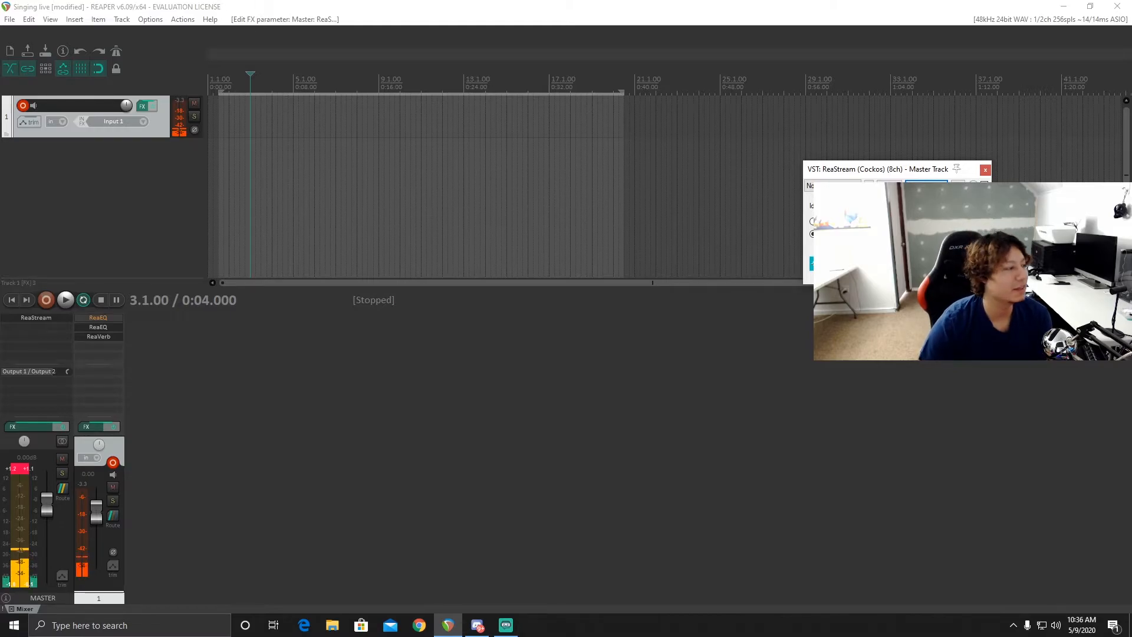
# Step: Bring the Streamlabs OBS window into view and look over the source types available for the Live Scene
pyautogui.moveTo(0, 35); pyautogui.dragTo(493, 38)
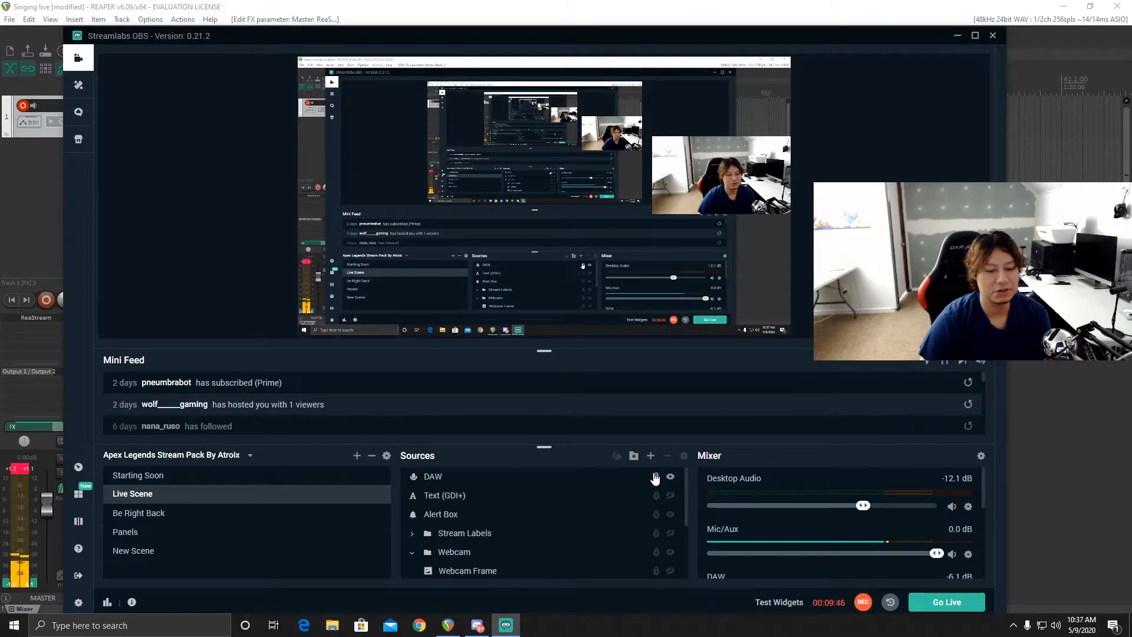
pyautogui.click(651, 456)
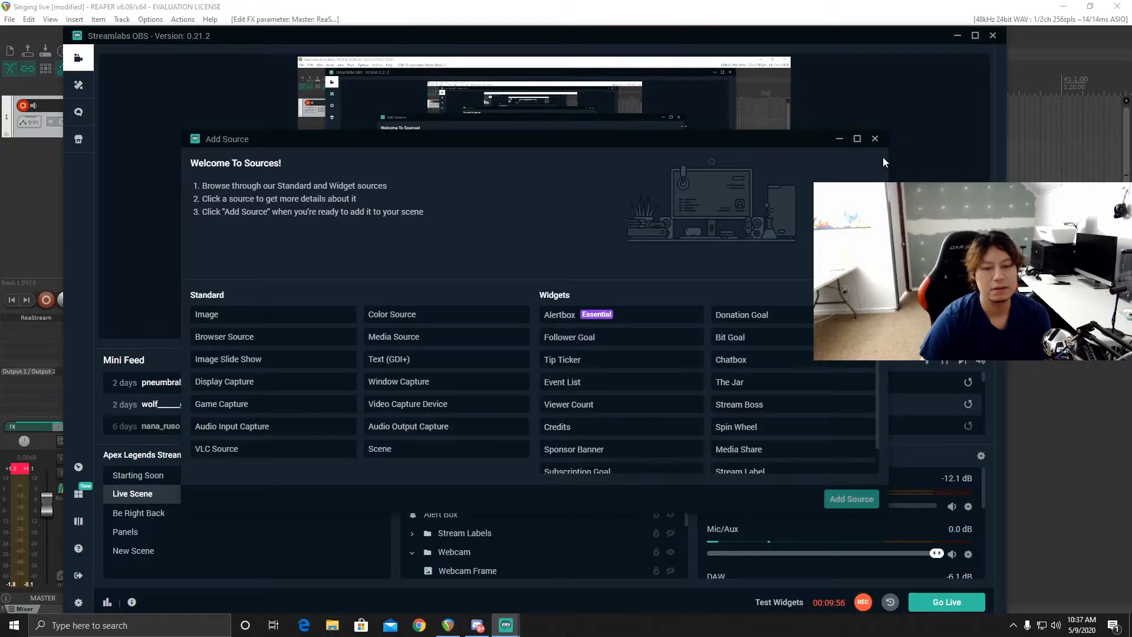
pyautogui.click(874, 142)
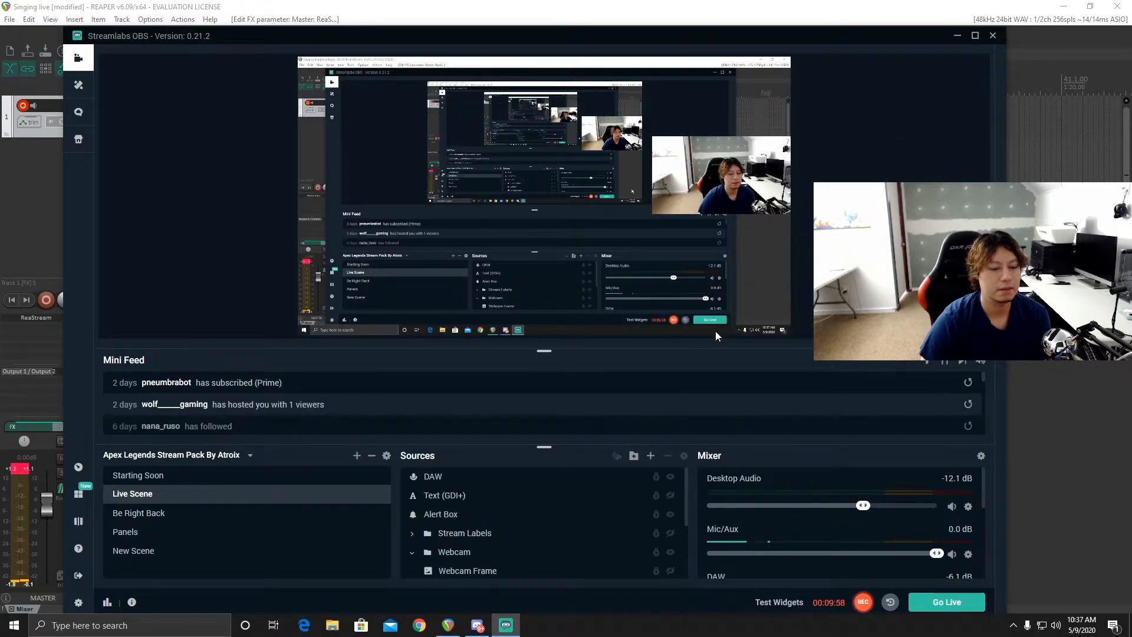
# Step: Review the DAW audio input source's devices, keep Line (Elgato Sound Capture), and accept the settings
pyautogui.doubleClick(609, 479)
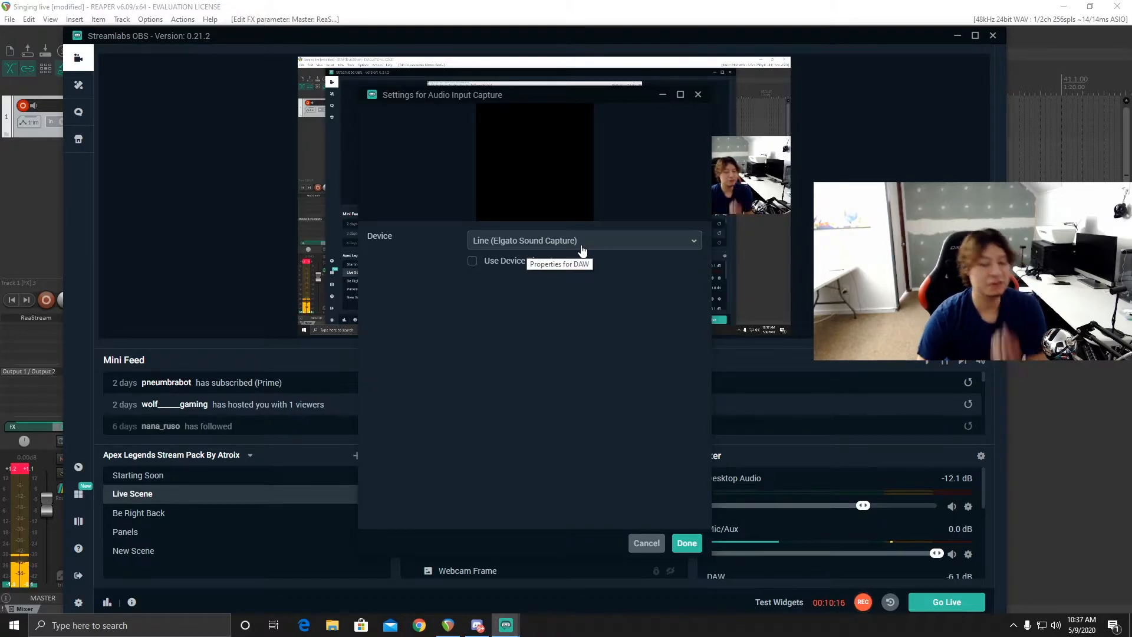
pyautogui.click(582, 244)
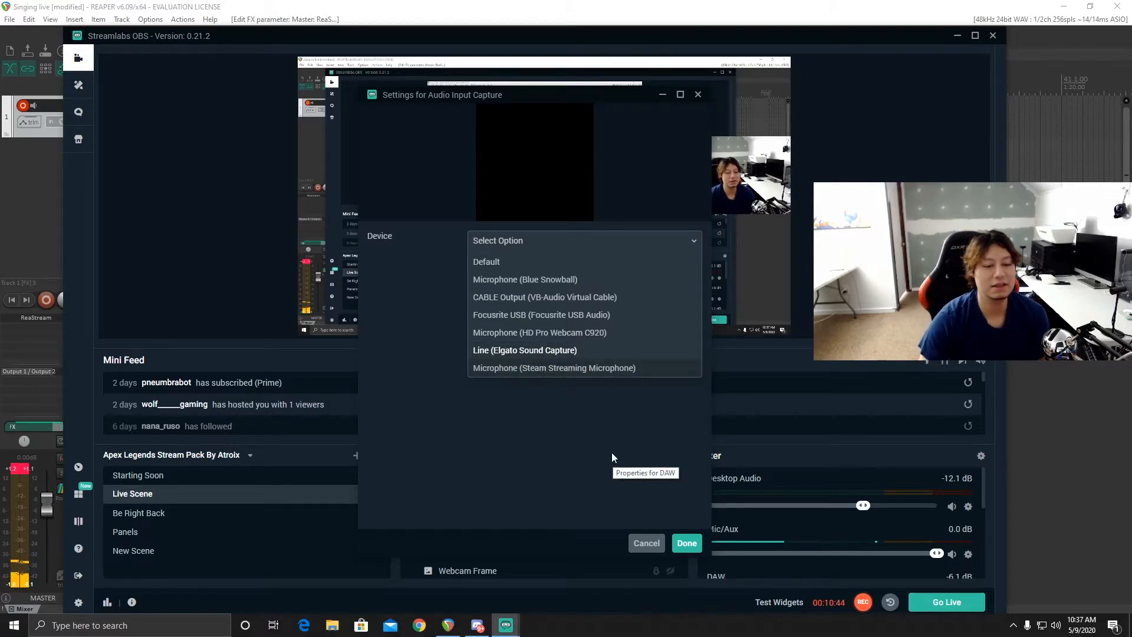
pyautogui.click(686, 542)
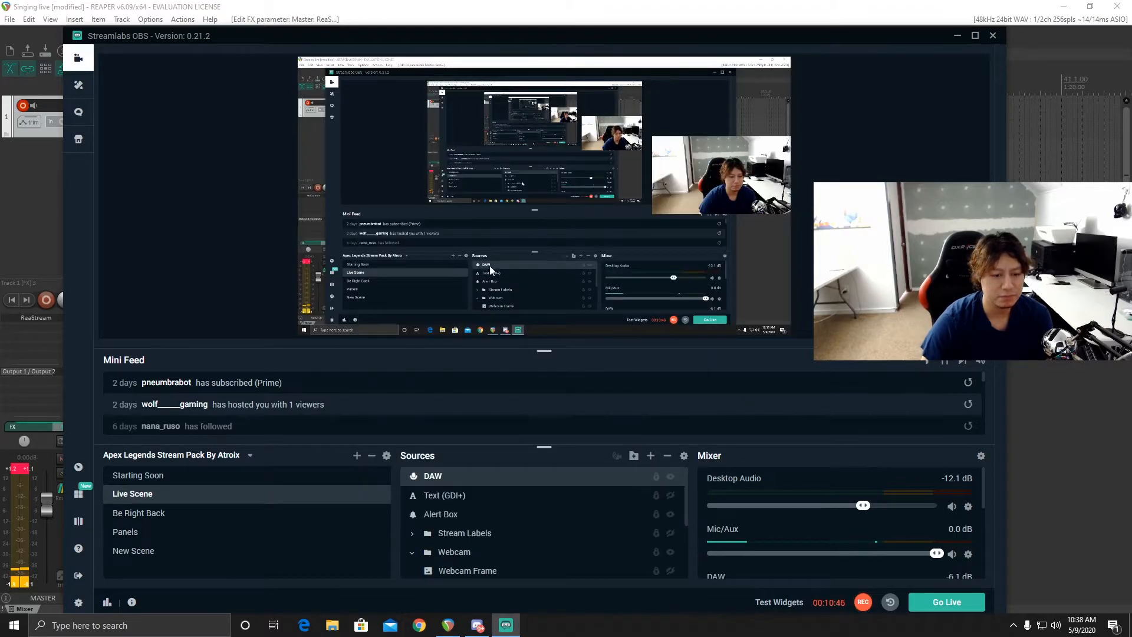
pyautogui.rightClick(561, 482)
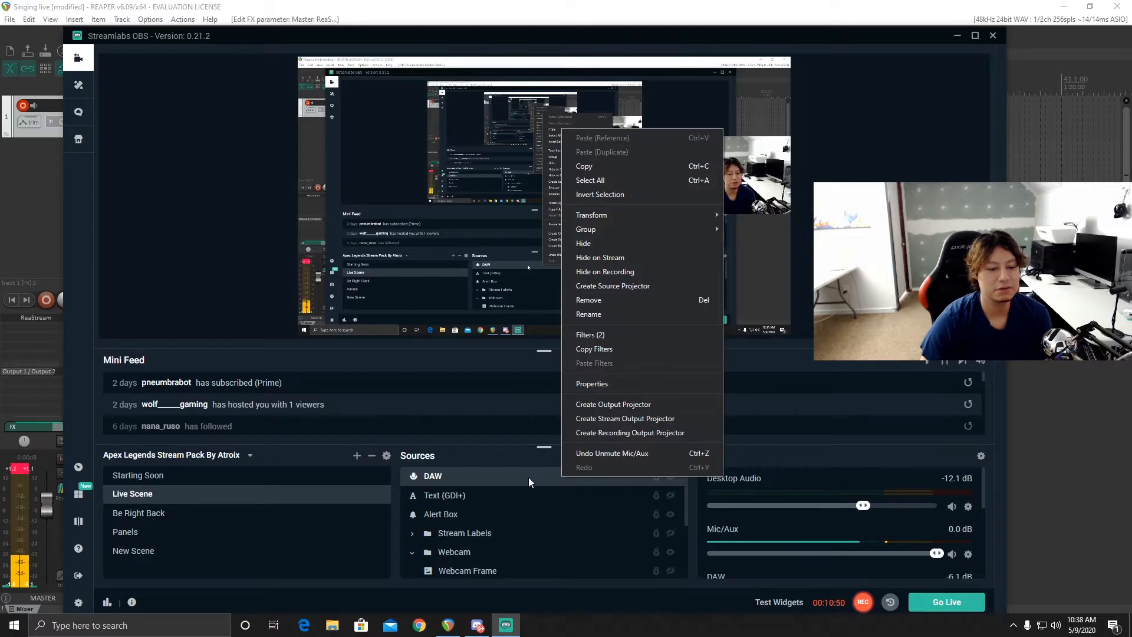
pyautogui.doubleClick(497, 481)
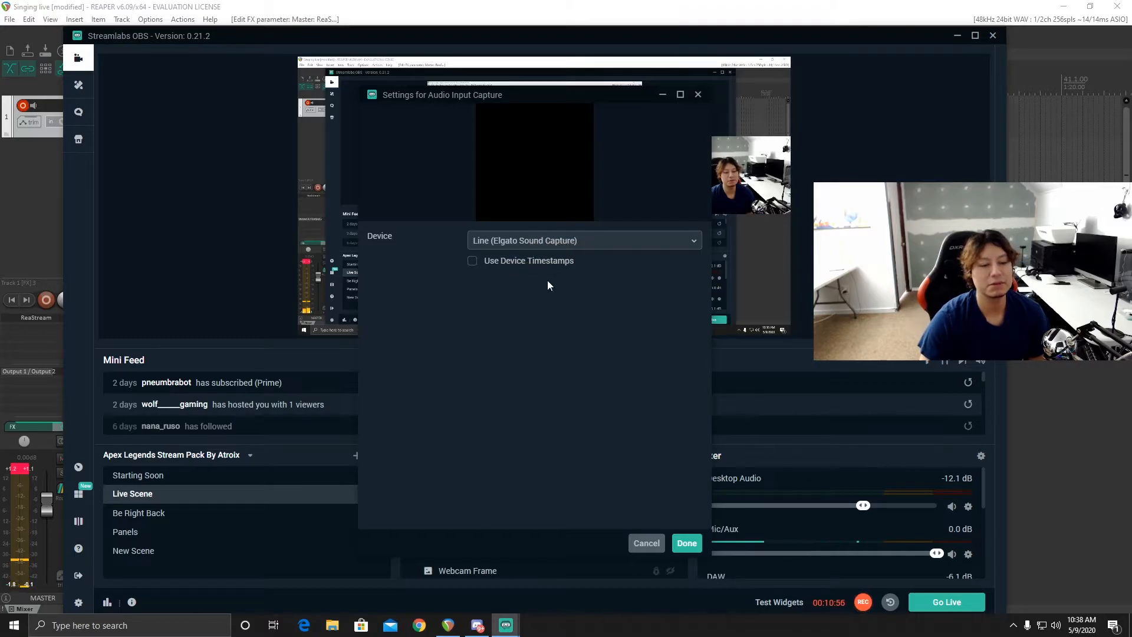
pyautogui.click(684, 543)
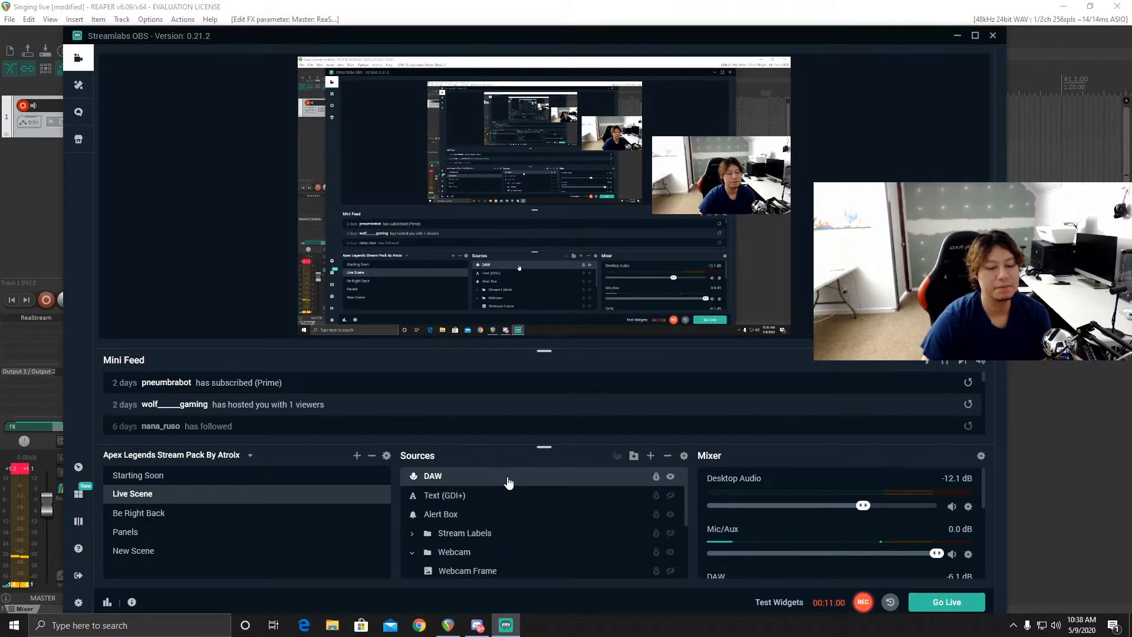
# Step: Open the DAW source's filters and bring up the filter type list for a new filter
pyautogui.rightClick(508, 476)
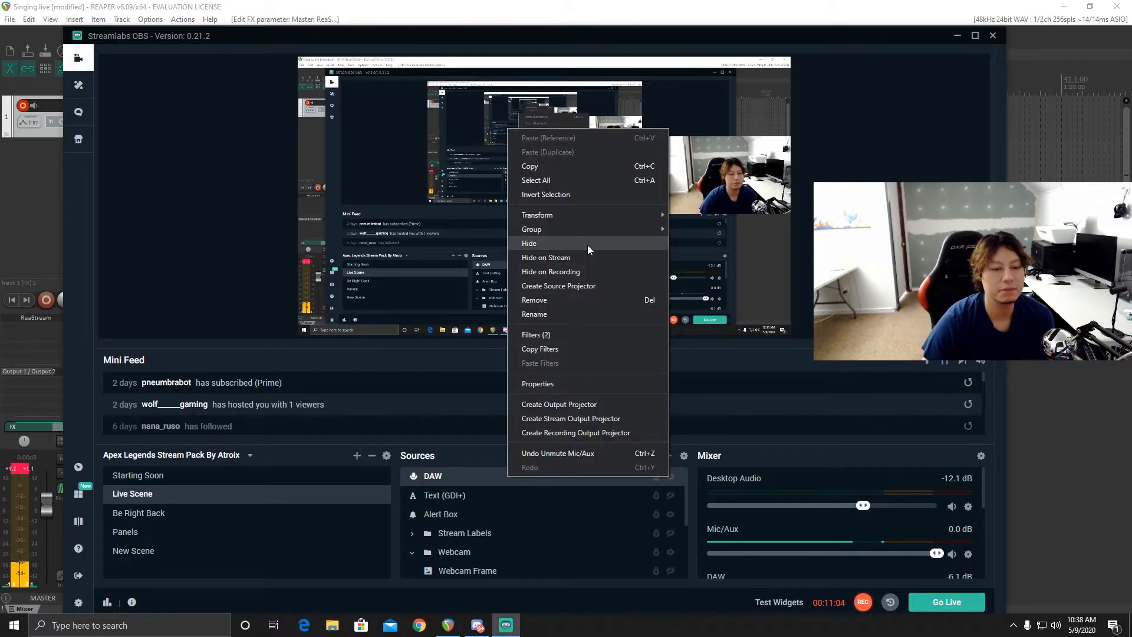
pyautogui.click(537, 334)
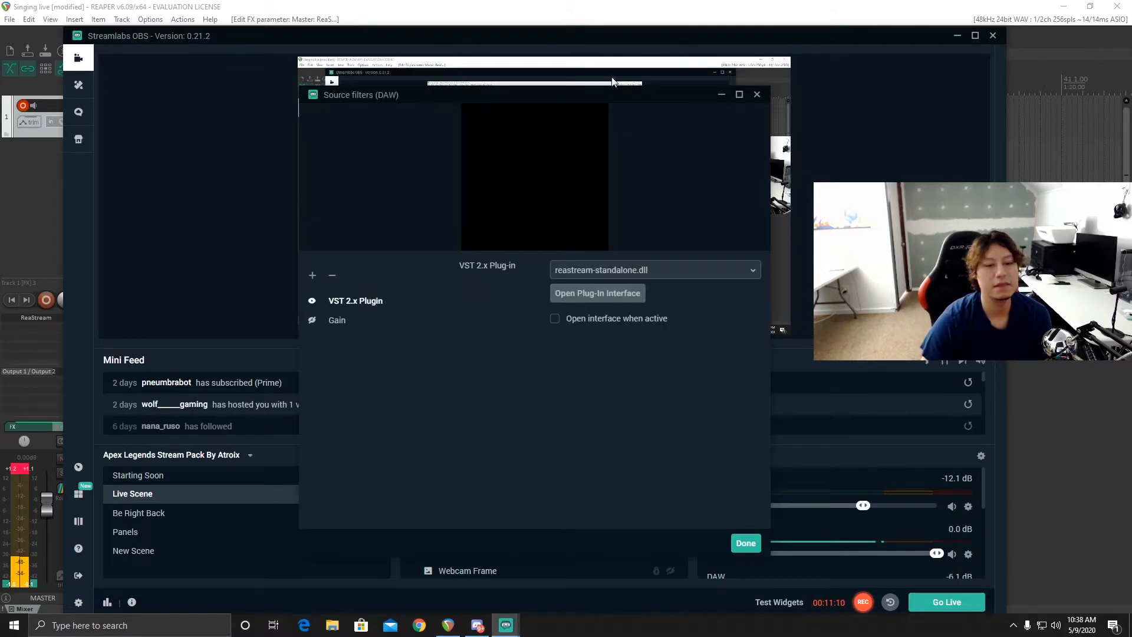
pyautogui.moveTo(660, 95); pyautogui.dragTo(682, 103)
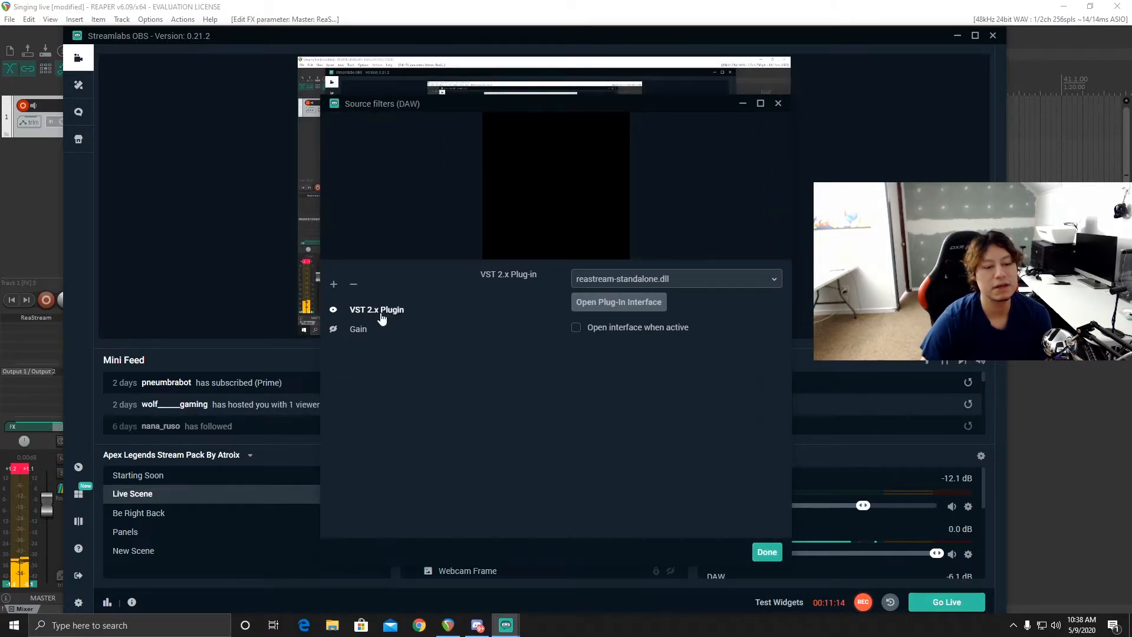
pyautogui.click(334, 286)
pyautogui.click(532, 262)
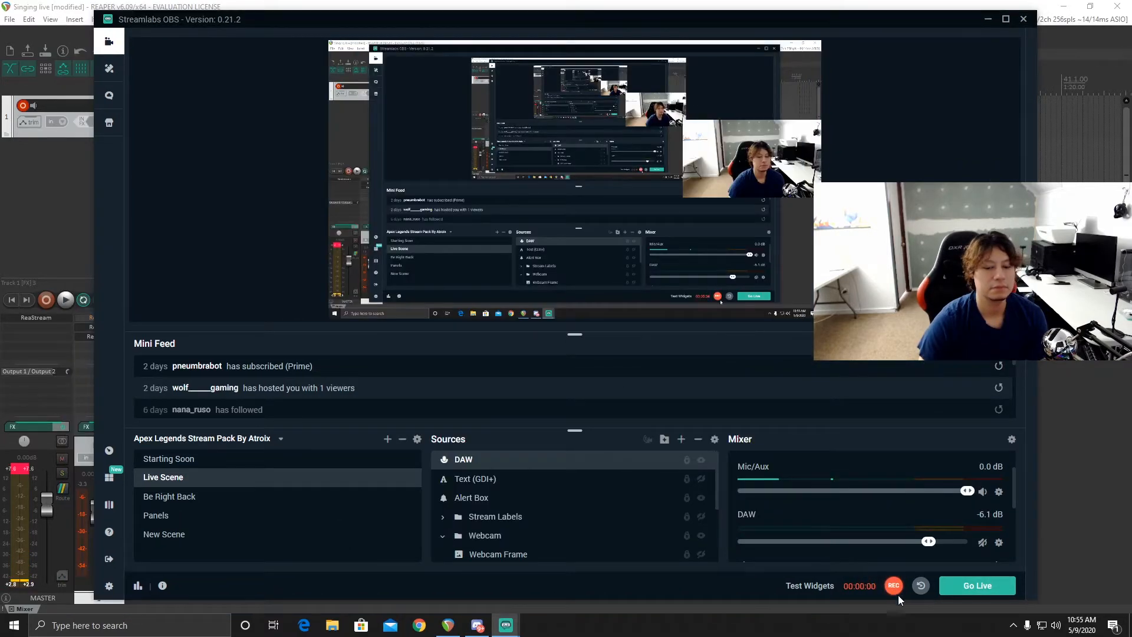
# Step: Show the DAW source's VST 2.x Plugin filter and open its plug-in list, where reastream-standalone.dll is selected
pyautogui.moveTo(506, 625)
pyautogui.click(545, 575)
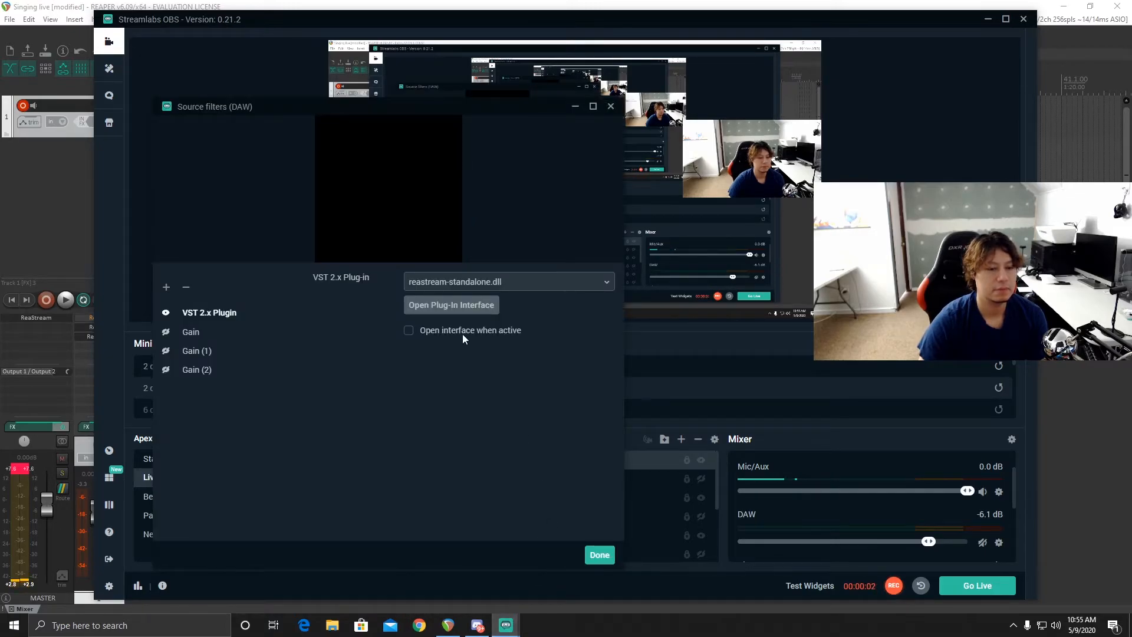
pyautogui.moveTo(459, 114)
pyautogui.mouseDown()
pyautogui.moveTo(430, 115)
pyautogui.moveTo(442, 118)
pyautogui.mouseUp()
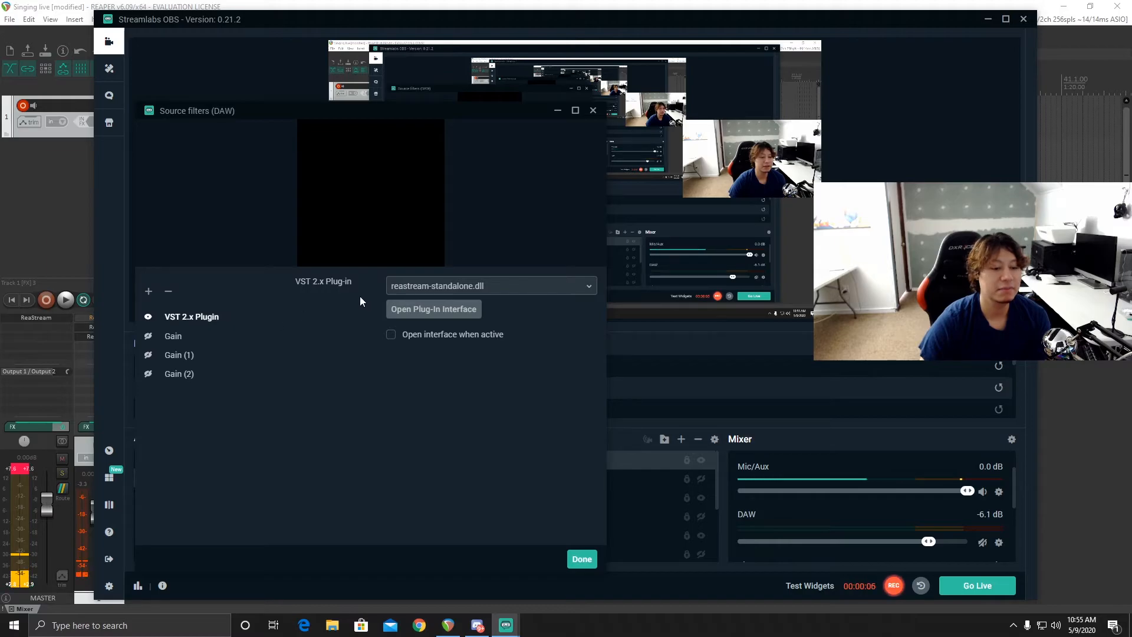
pyautogui.click(569, 293)
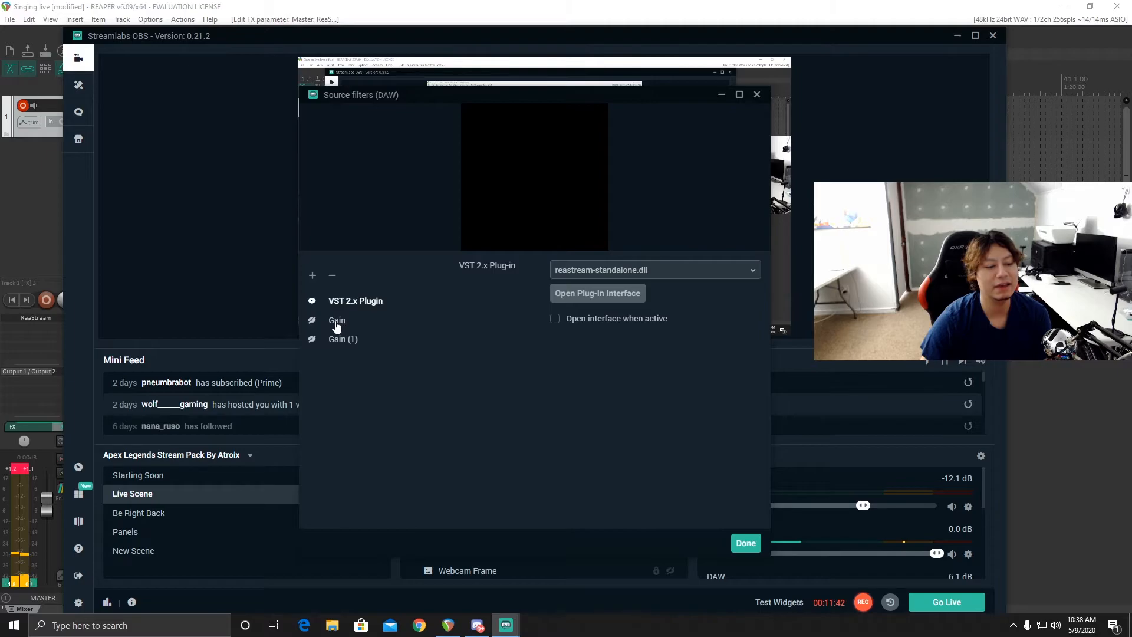
# Step: Add a Gain filter named Gain (2) to the DAW source and keep the first Gain filter at -30
pyautogui.click(313, 277)
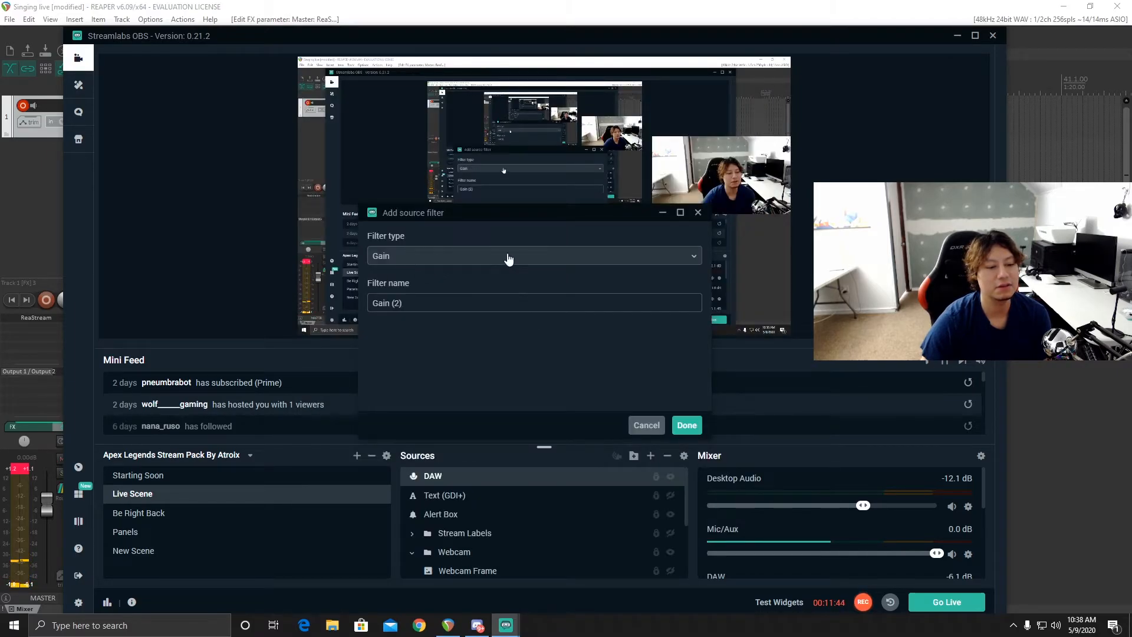
pyautogui.click(684, 425)
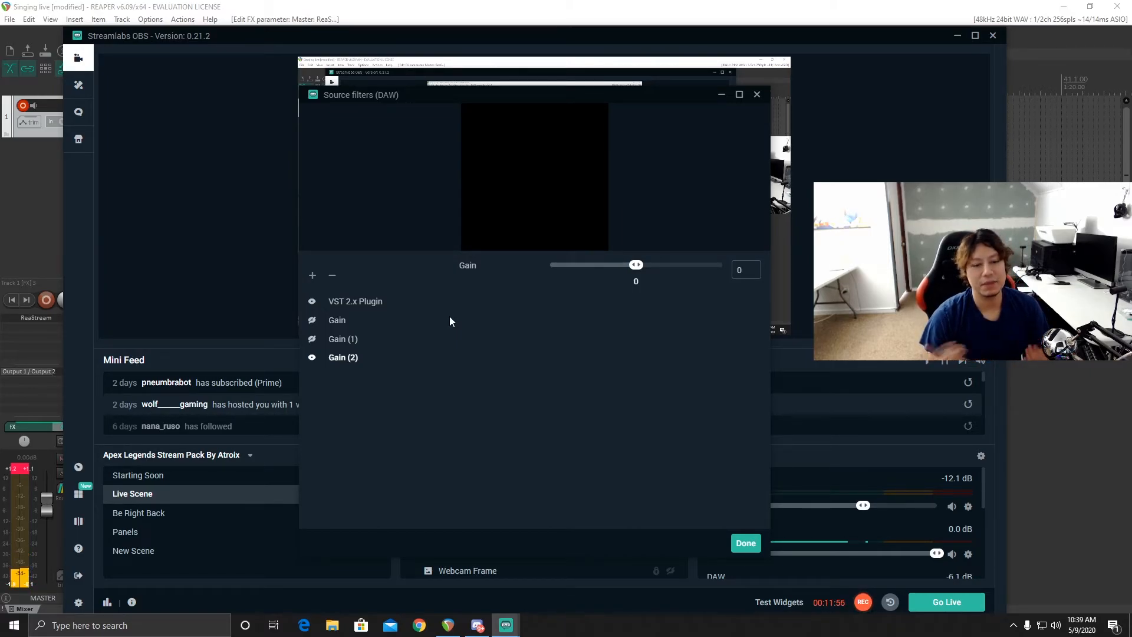
pyautogui.click(337, 320)
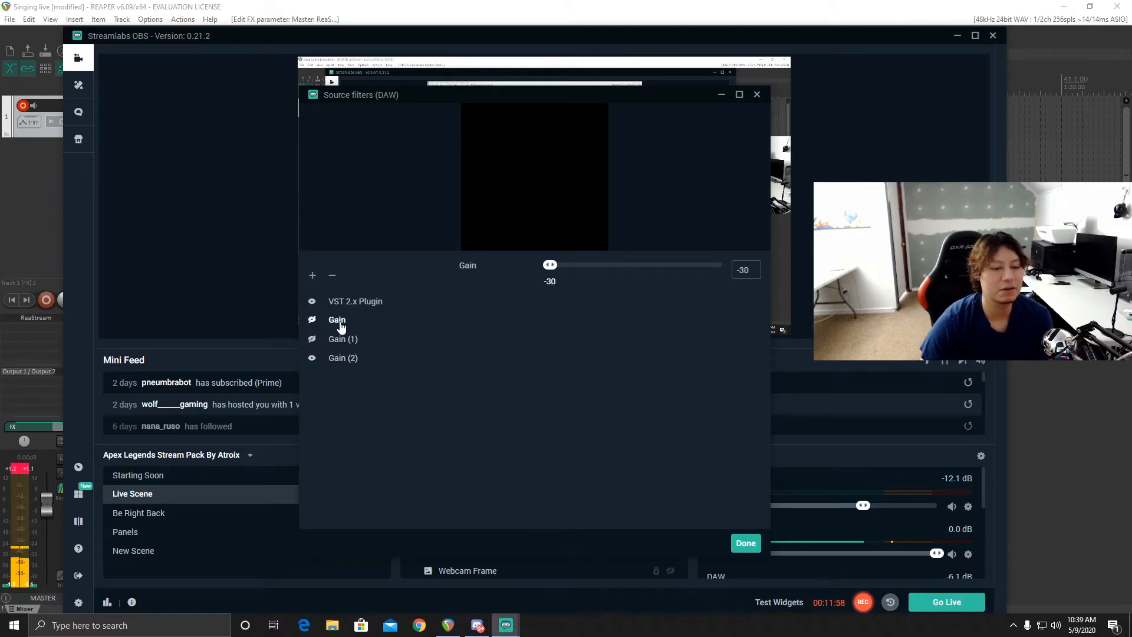
pyautogui.moveTo(551, 268); pyautogui.dragTo(495, 265)
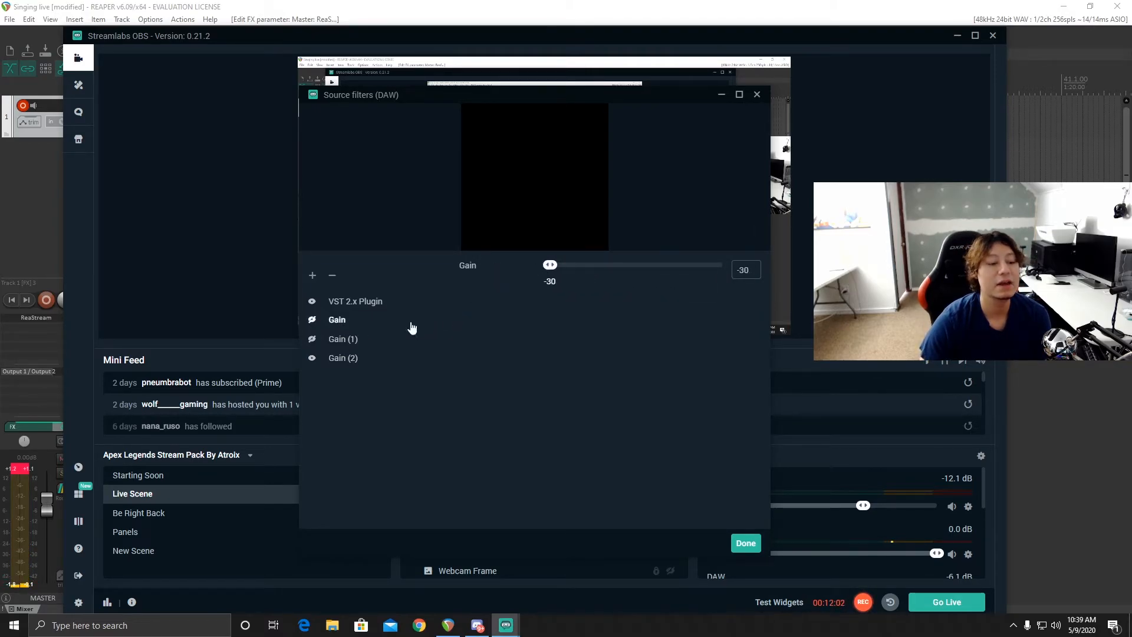
# Step: Disable the Gain (2) filter, check the other Gain filters, and close the DAW source's filter settings
pyautogui.click(344, 357)
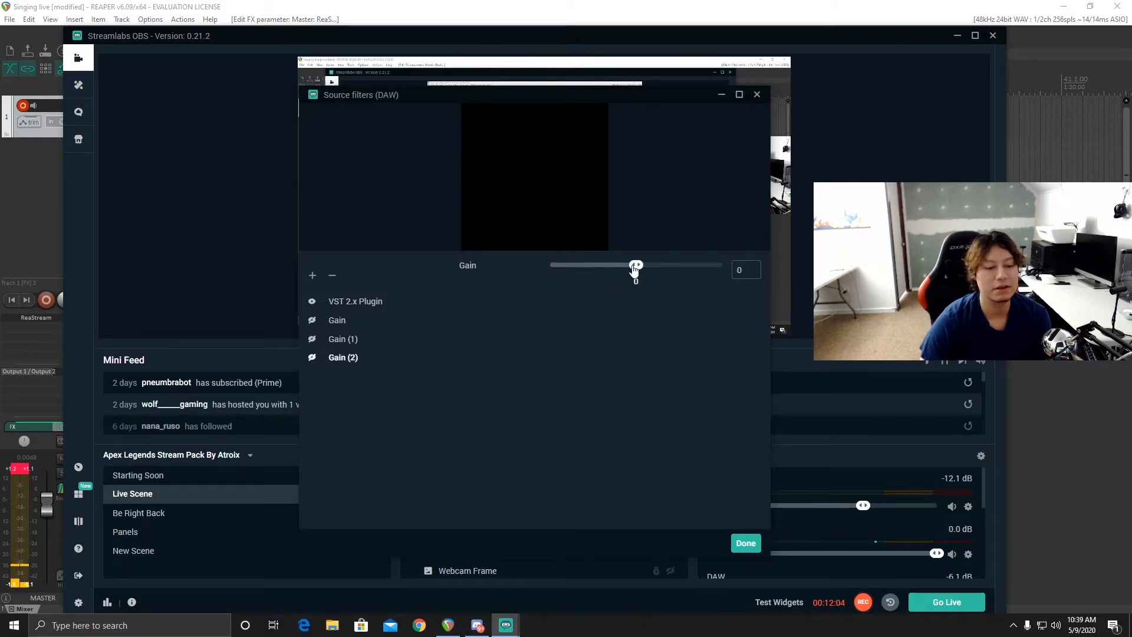
pyautogui.click(337, 341)
pyautogui.click(338, 320)
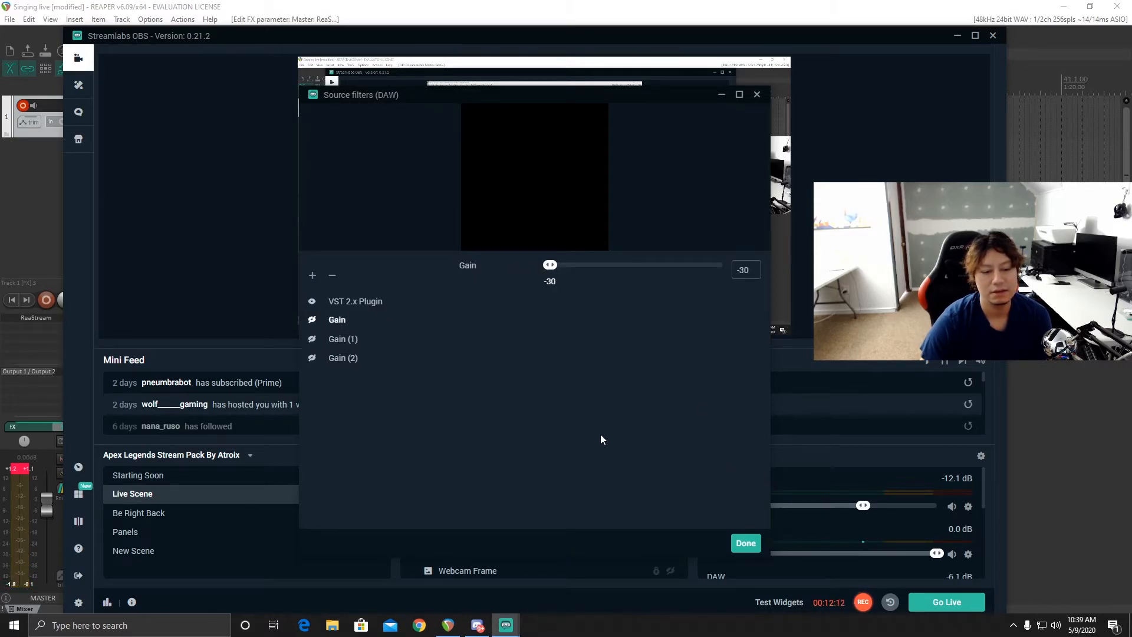
pyautogui.click(746, 543)
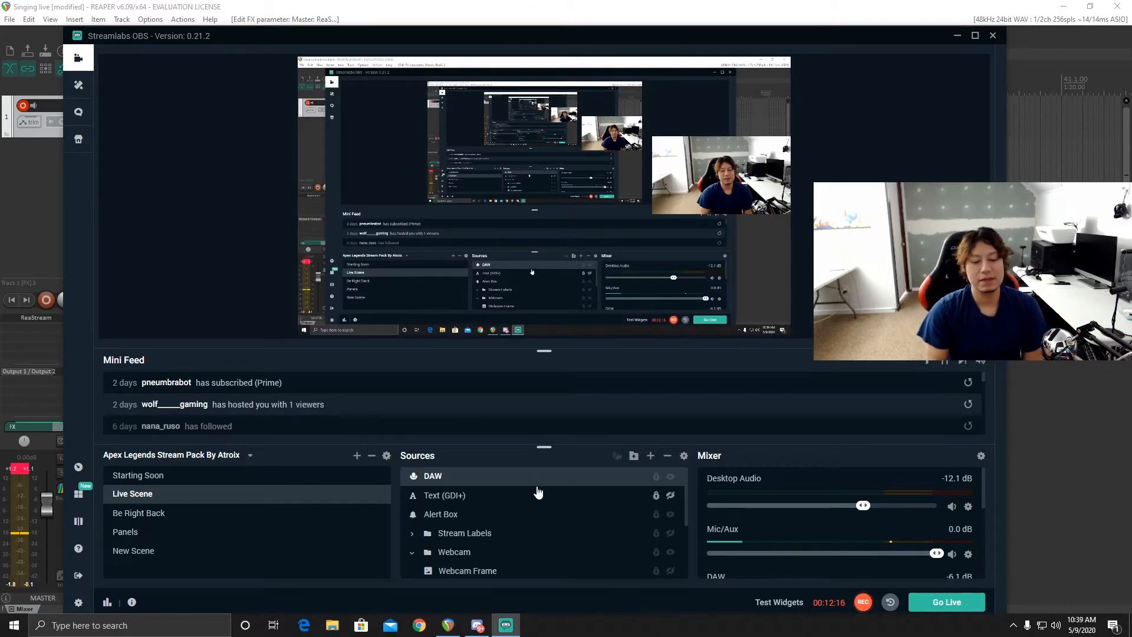
# Step: Bring the DAW channel into view in the mixer and move the Streamlabs OBS window fully back on screen
pyautogui.scroll(-1, 985, 476)
pyautogui.scroll(-1, 985, 486)
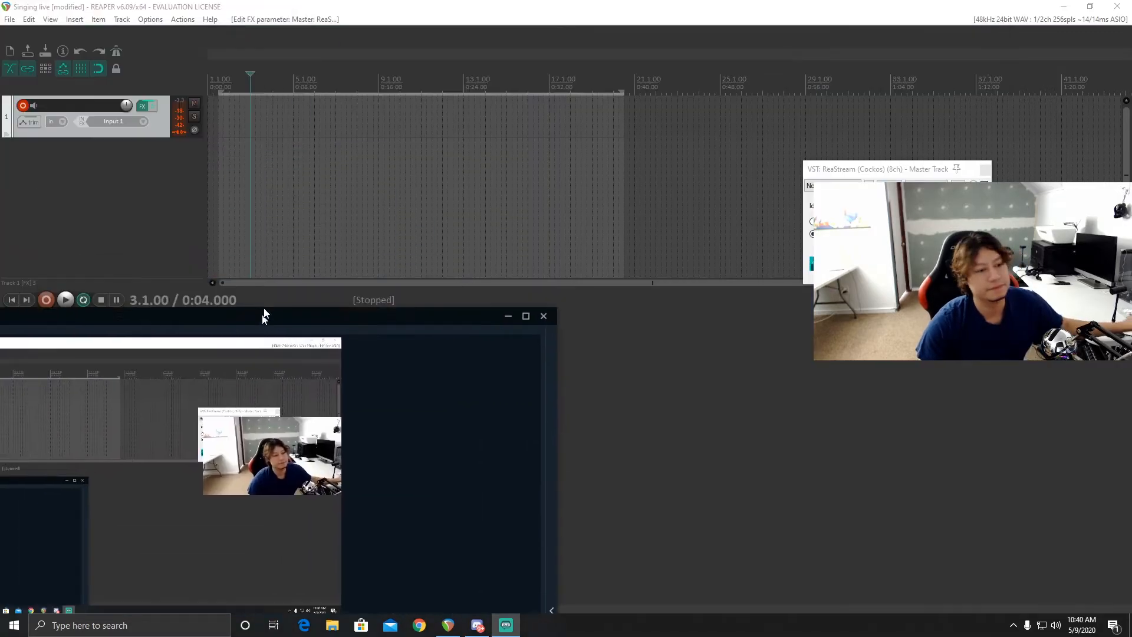
pyautogui.moveTo(263, 313); pyautogui.dragTo(742, 25)
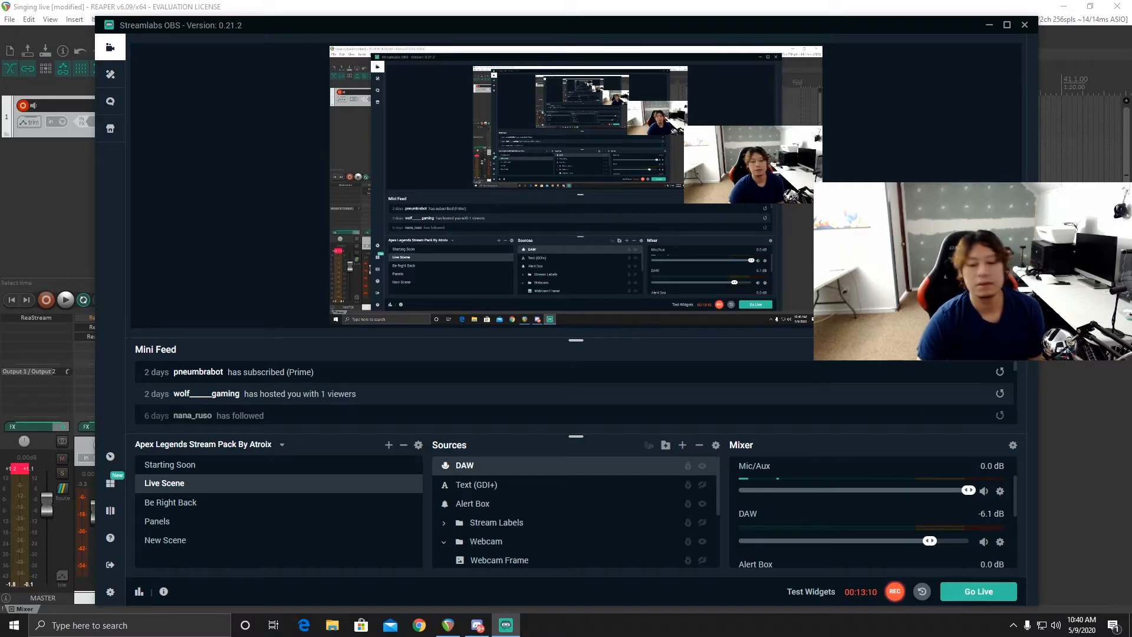
# Step: Mute Mic/Aux to test the DAW channel on its own, and switch back by muting DAW and unmuting Mic/Aux
pyautogui.click(985, 492)
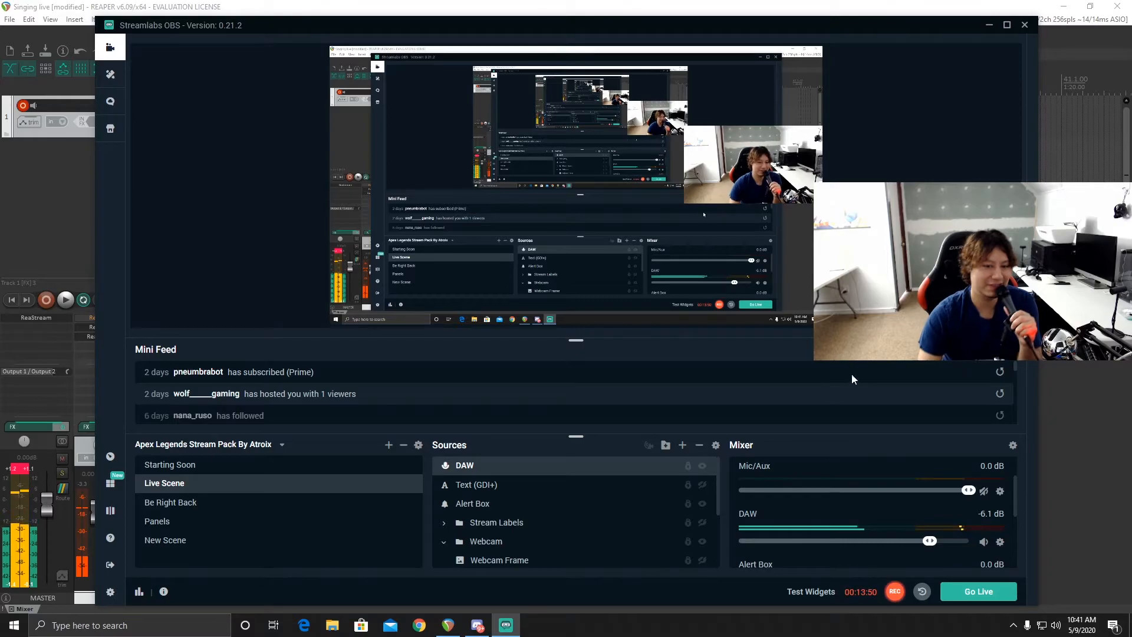
pyautogui.moveTo(727, 26)
pyautogui.mouseDown()
pyautogui.moveTo(760, 54)
pyautogui.moveTo(115, 40)
pyautogui.moveTo(810, 6)
pyautogui.moveTo(725, 46)
pyautogui.mouseUp()
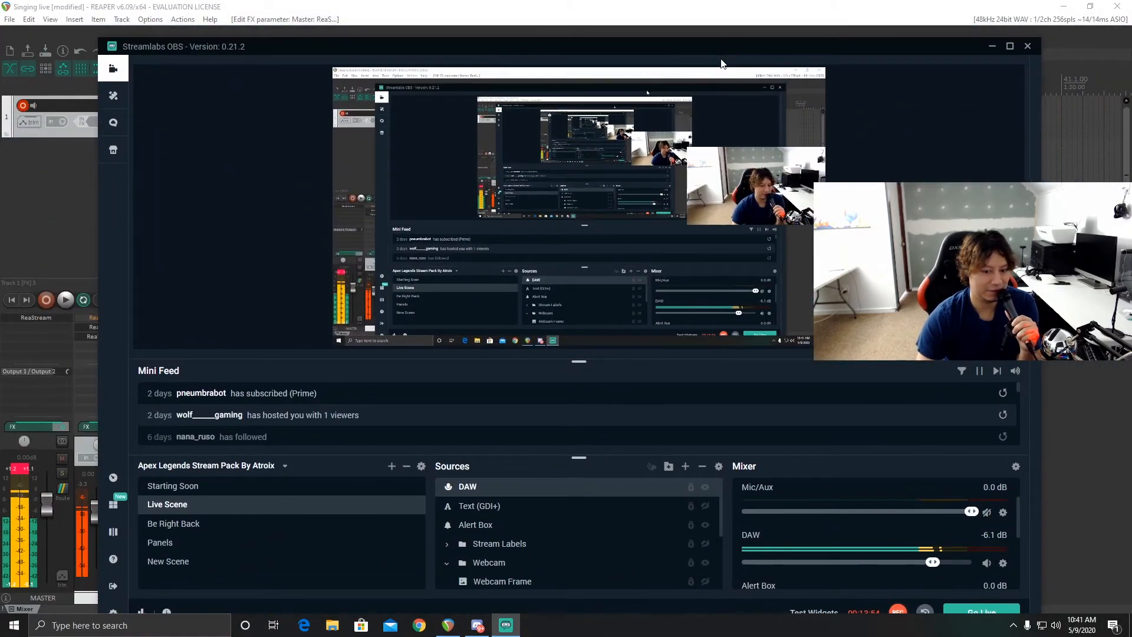
pyautogui.click(987, 562)
pyautogui.click(988, 513)
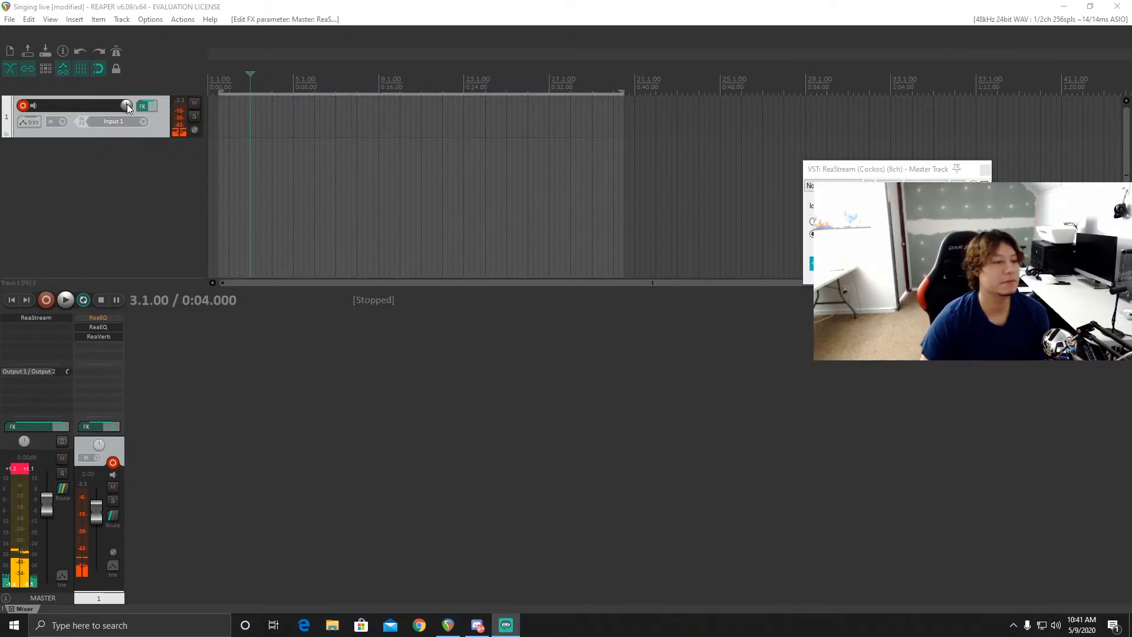
# Step: Show Track 1's FX chain and the browser for adding effects, close them, and move the master track's ReaStream window into clear view
pyautogui.click(142, 107)
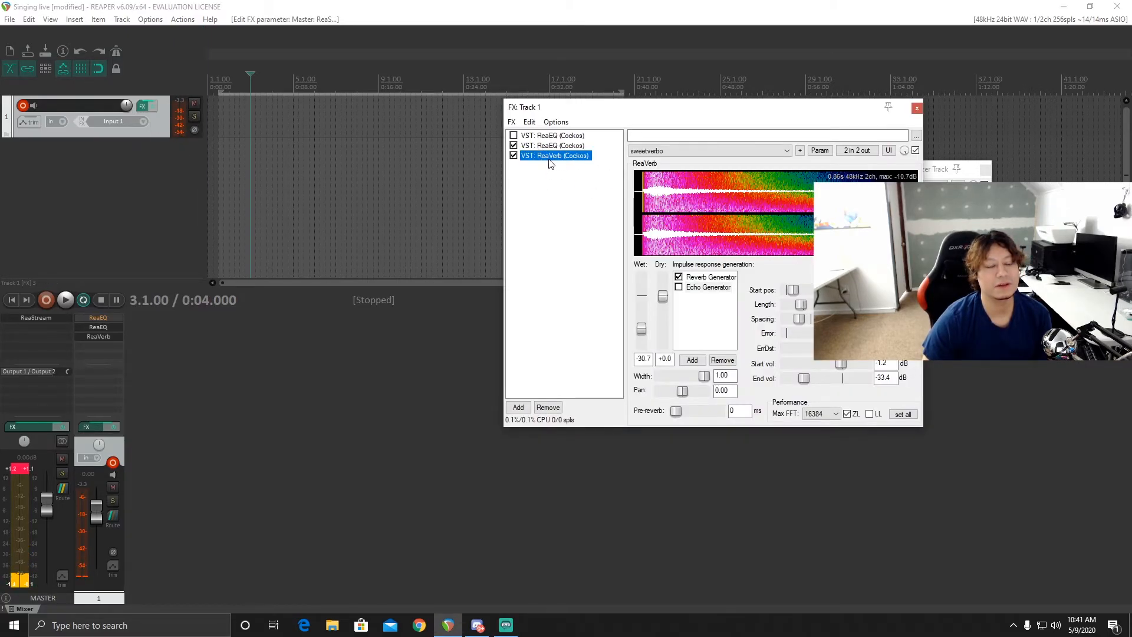
pyautogui.click(521, 389)
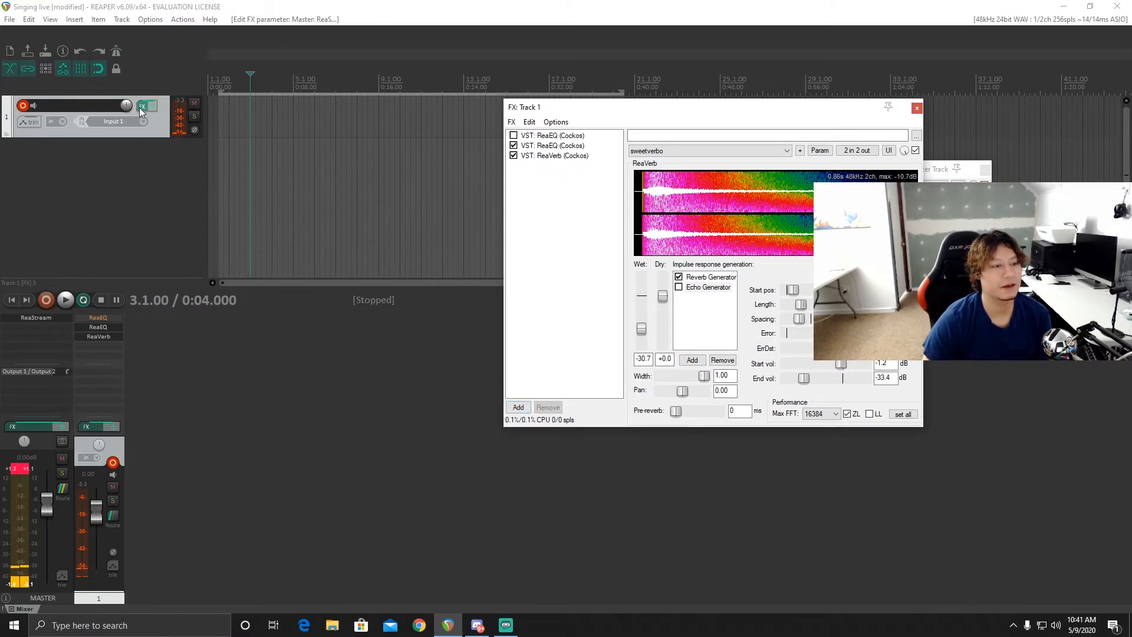
pyautogui.click(518, 407)
pyautogui.scroll(-3, 398, 205)
pyautogui.click(684, 136)
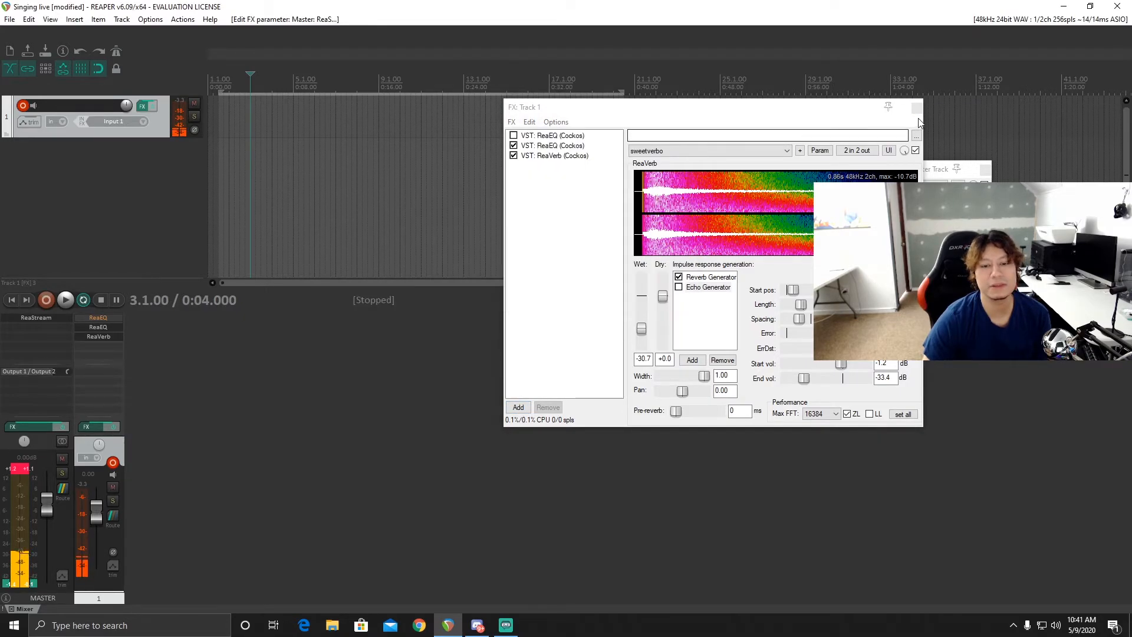
pyautogui.click(917, 108)
pyautogui.moveTo(894, 172); pyautogui.dragTo(734, 177)
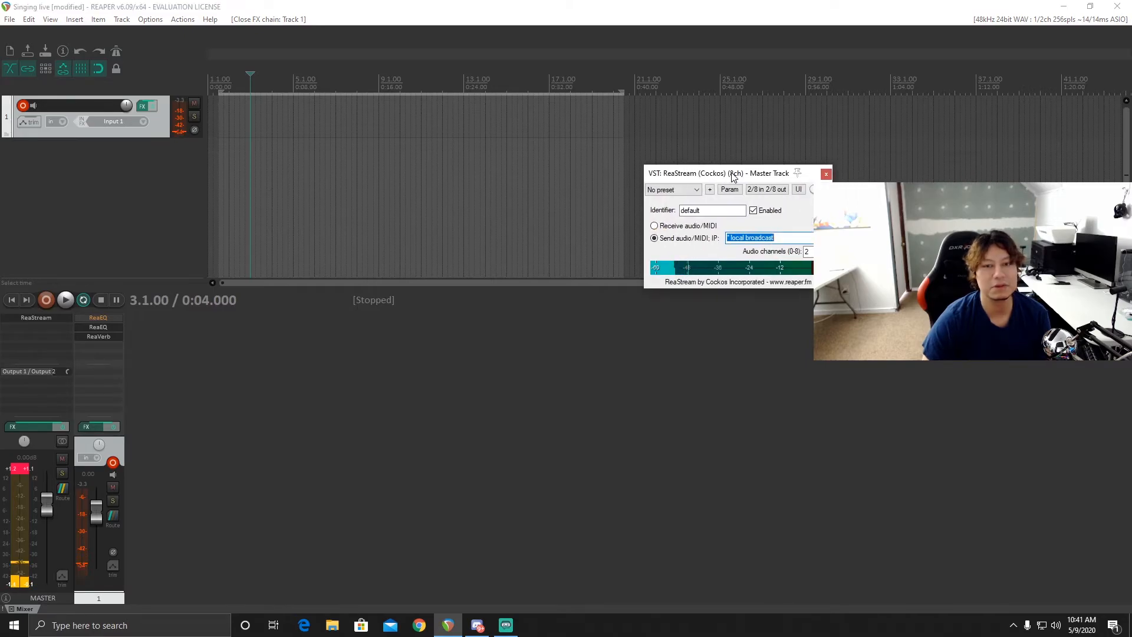
# Step: In Streamlabs OBS, set the Audio Monitoring Device to CABLE Input (VB-Audio Virtual Cable) in the advanced settings and close them
pyautogui.hotkey('alt', 'Tab')
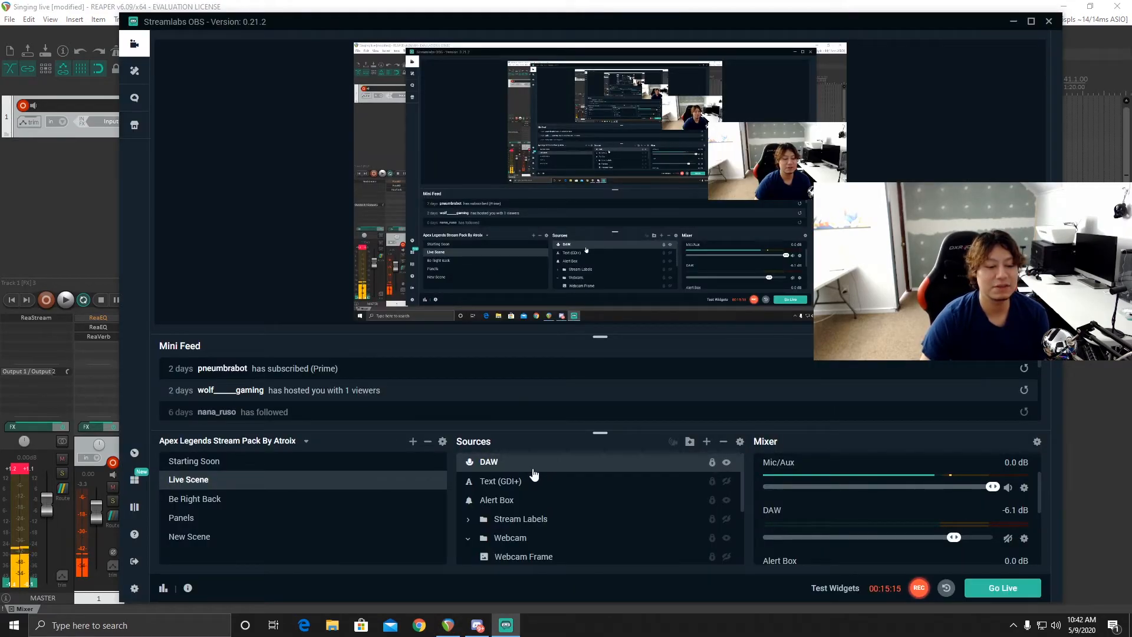
pyautogui.click(134, 588)
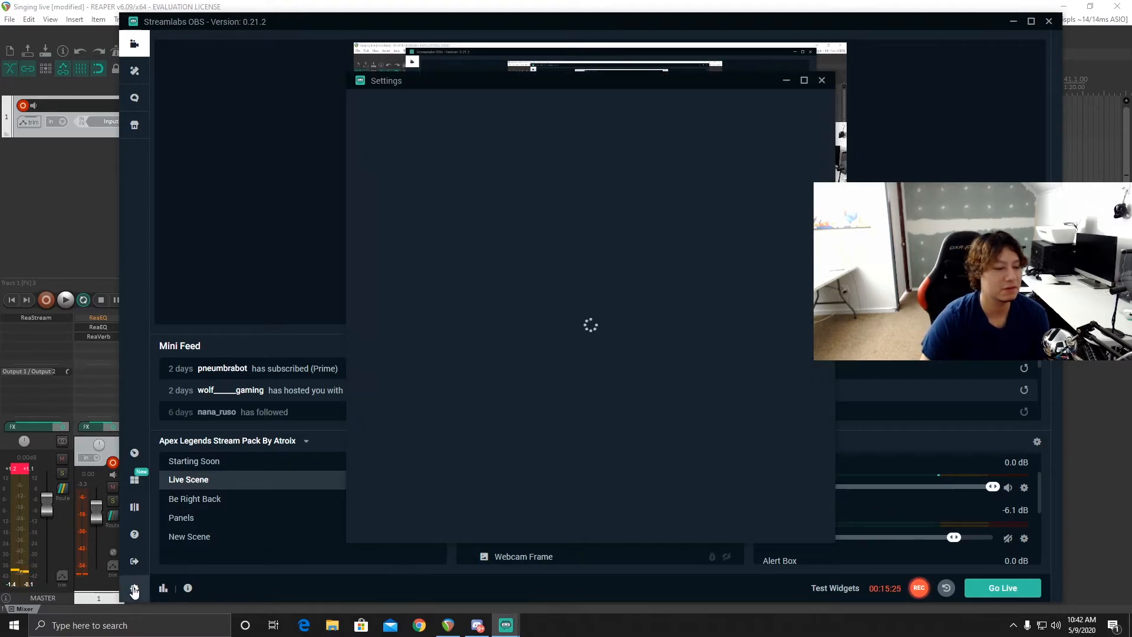
pyautogui.moveTo(535, 84); pyautogui.dragTo(474, 77)
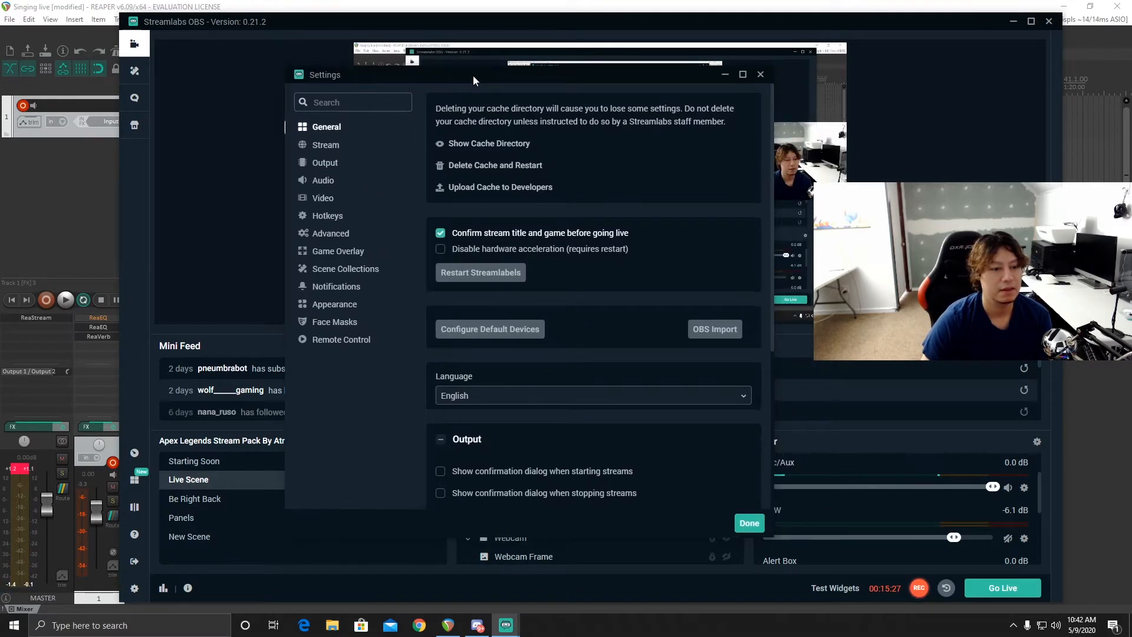
pyautogui.click(328, 181)
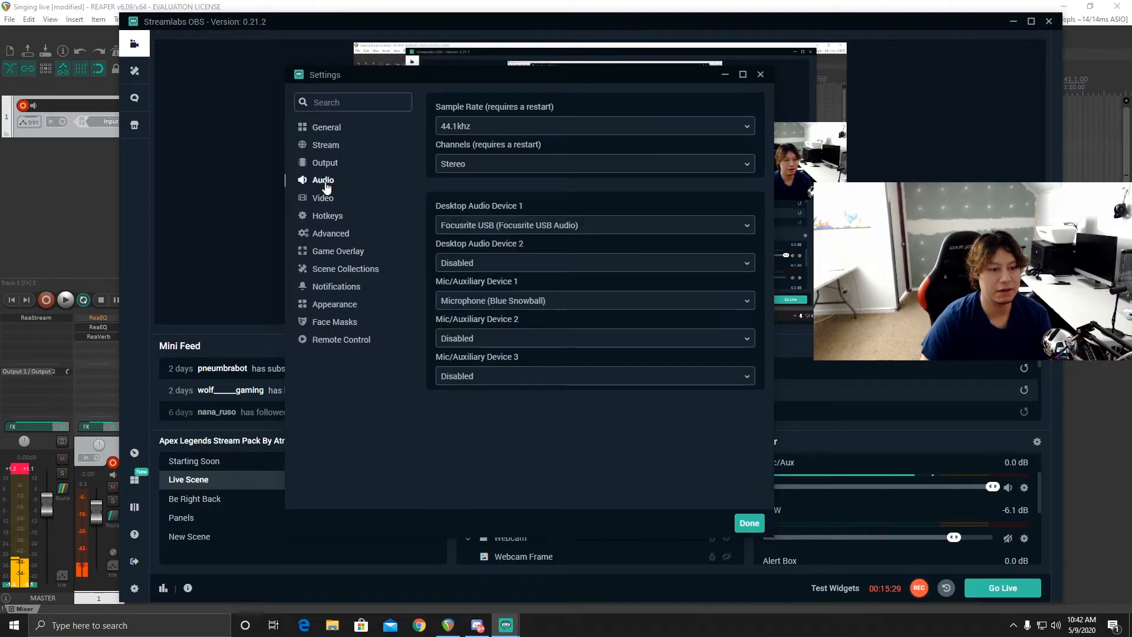
pyautogui.click(330, 235)
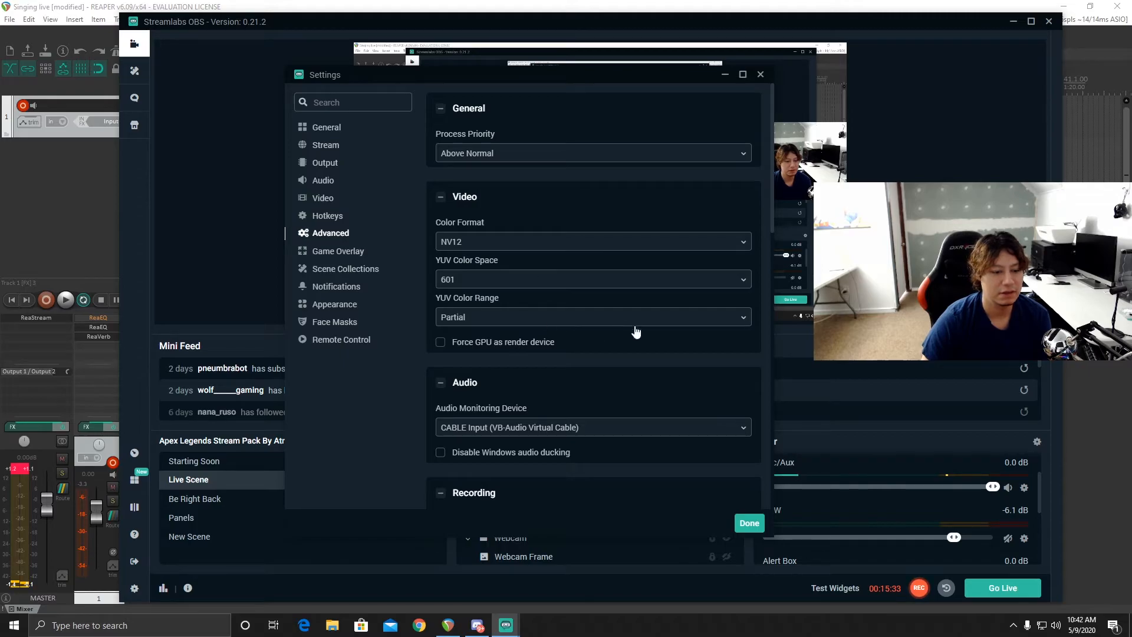
pyautogui.scroll(-2, 695, 341)
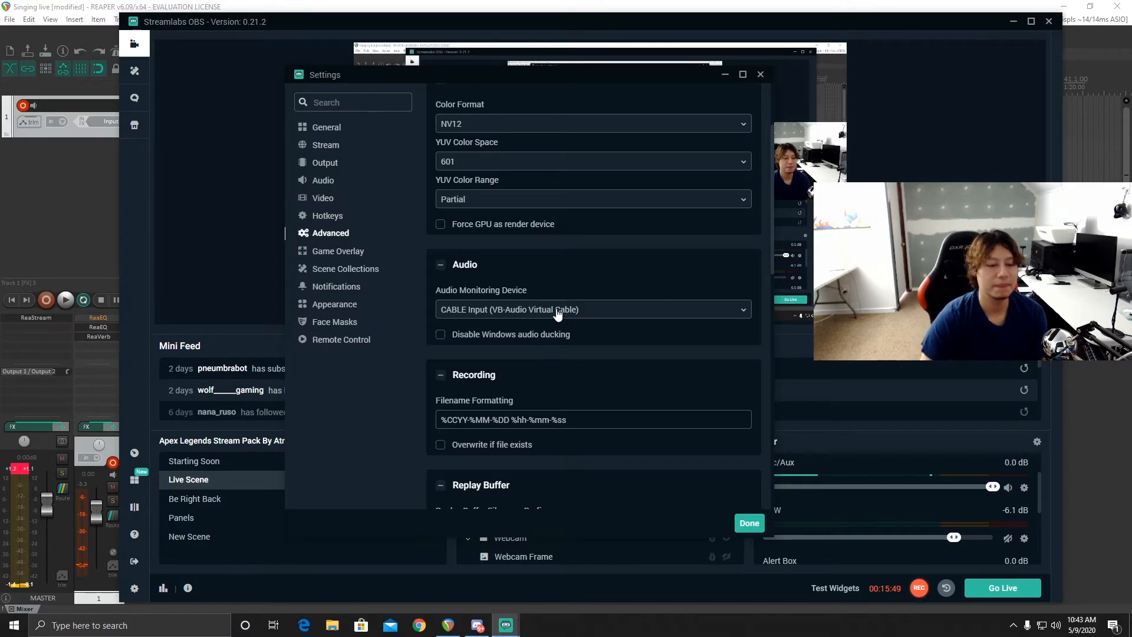
pyautogui.click(661, 308)
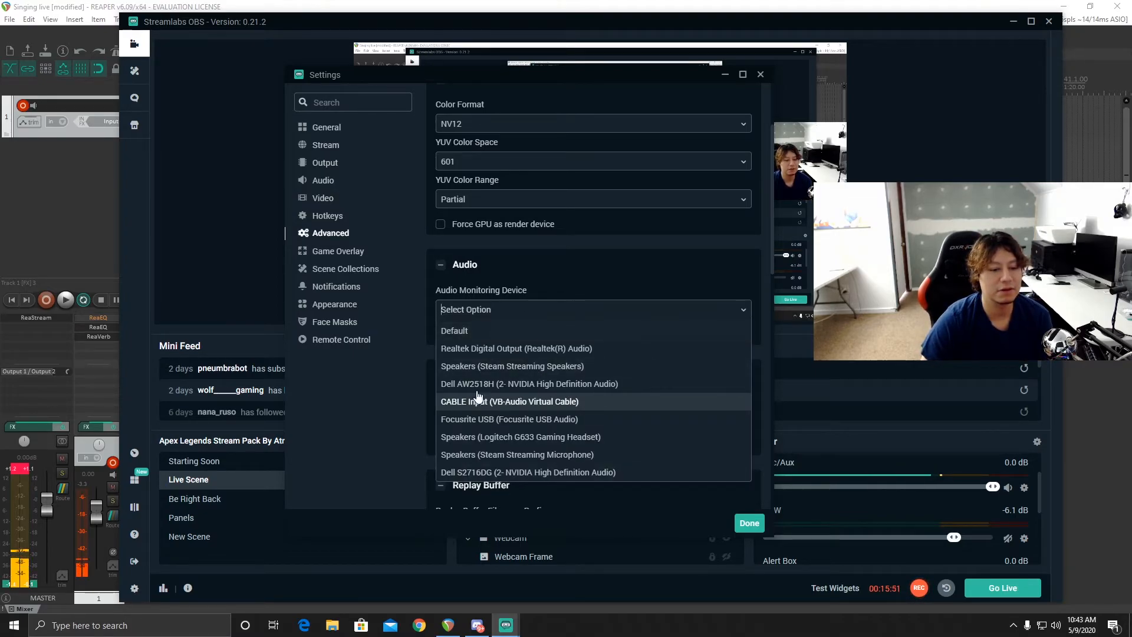
pyautogui.click(522, 402)
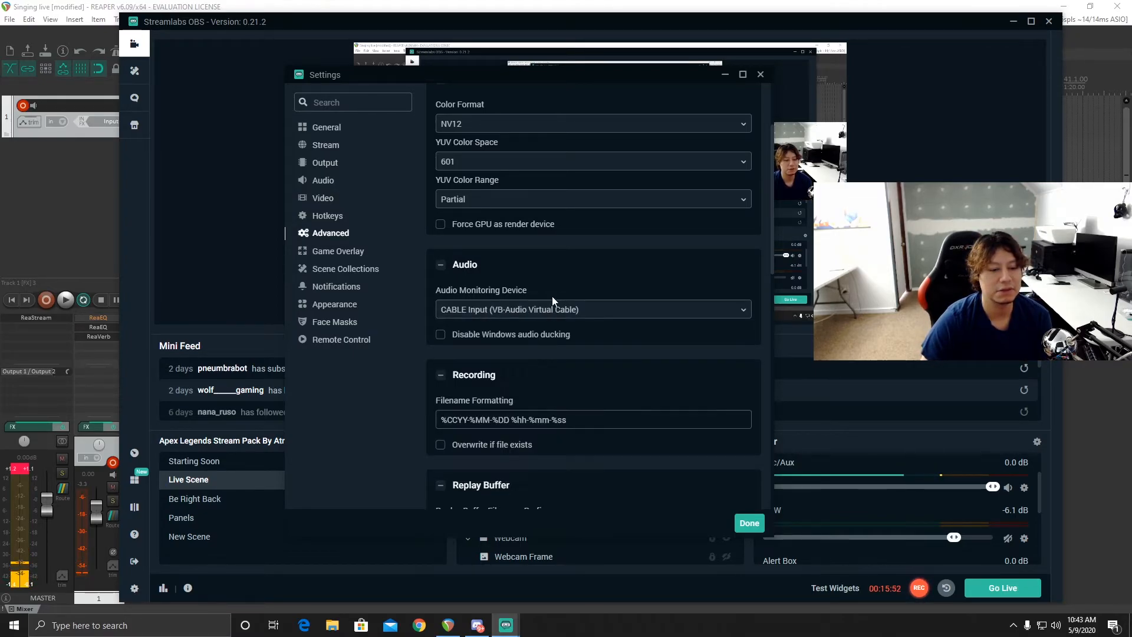
pyautogui.click(750, 523)
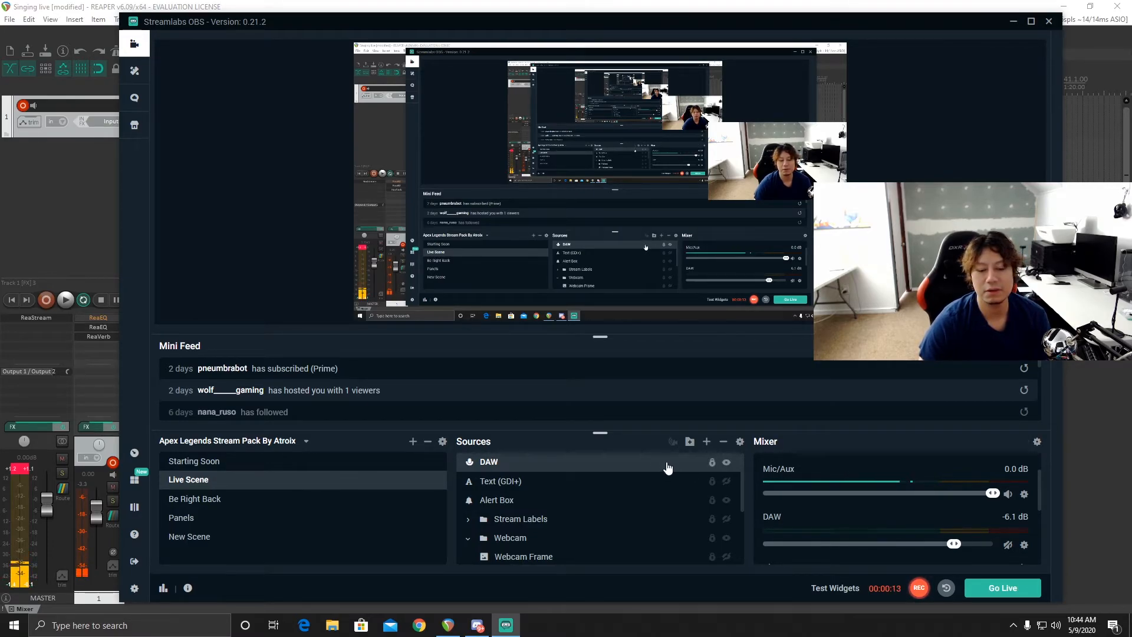
# Step: Check the DAW source's Audio Monitoring choices in the advanced audio settings, keeping Monitor and Output
pyautogui.click(1038, 447)
pyautogui.moveTo(756, 141); pyautogui.dragTo(544, 51)
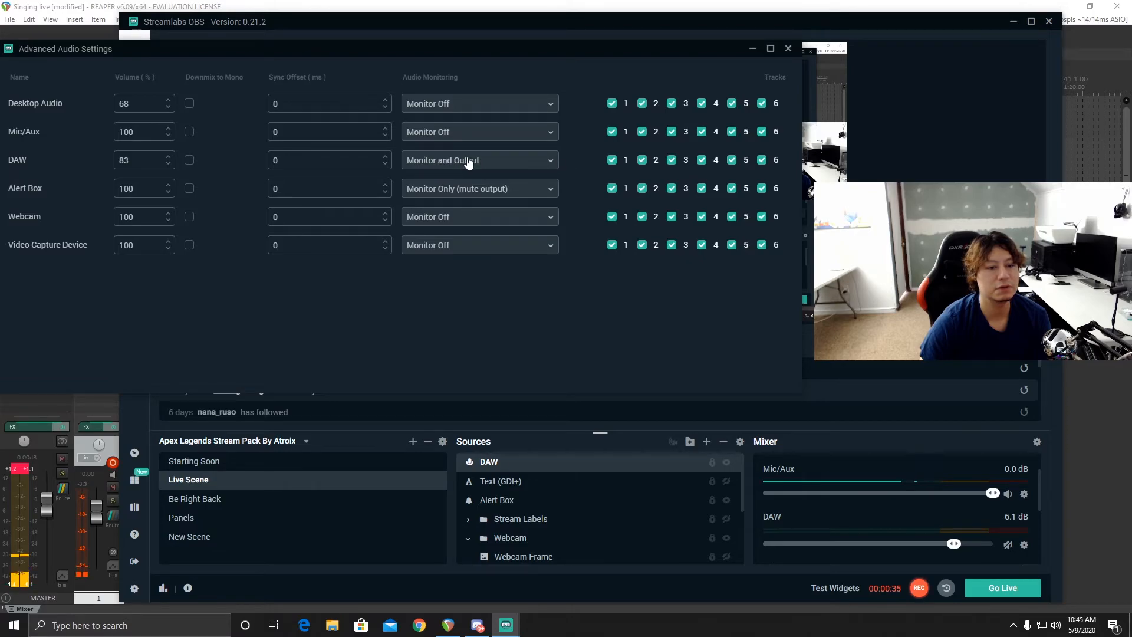
pyautogui.click(548, 162)
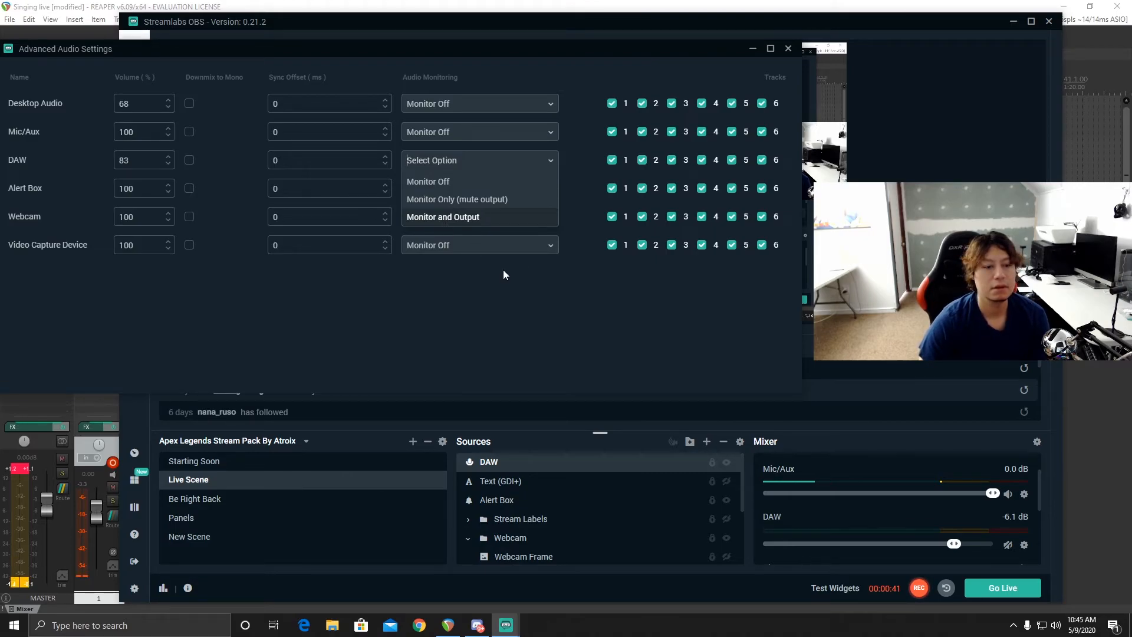
pyautogui.click(519, 324)
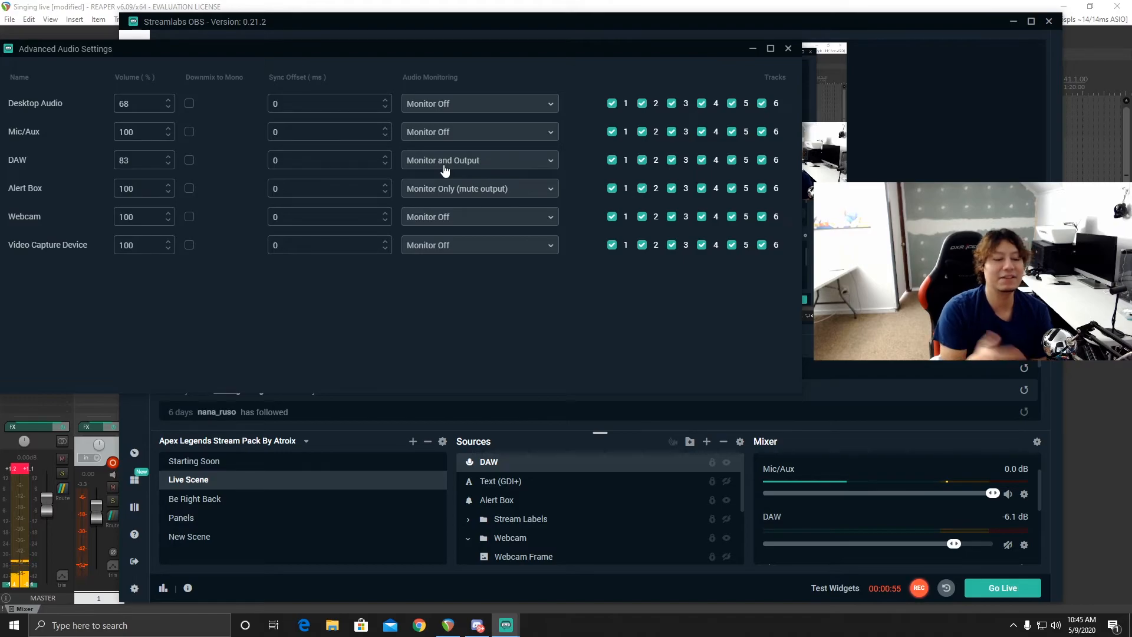
pyautogui.click(787, 49)
# Step: Move the Streamlabs OBS, ReaStream and REAPER windows out of the way and bring Discord onto the screen
pyautogui.moveTo(736, 20); pyautogui.dragTo(0, 0)
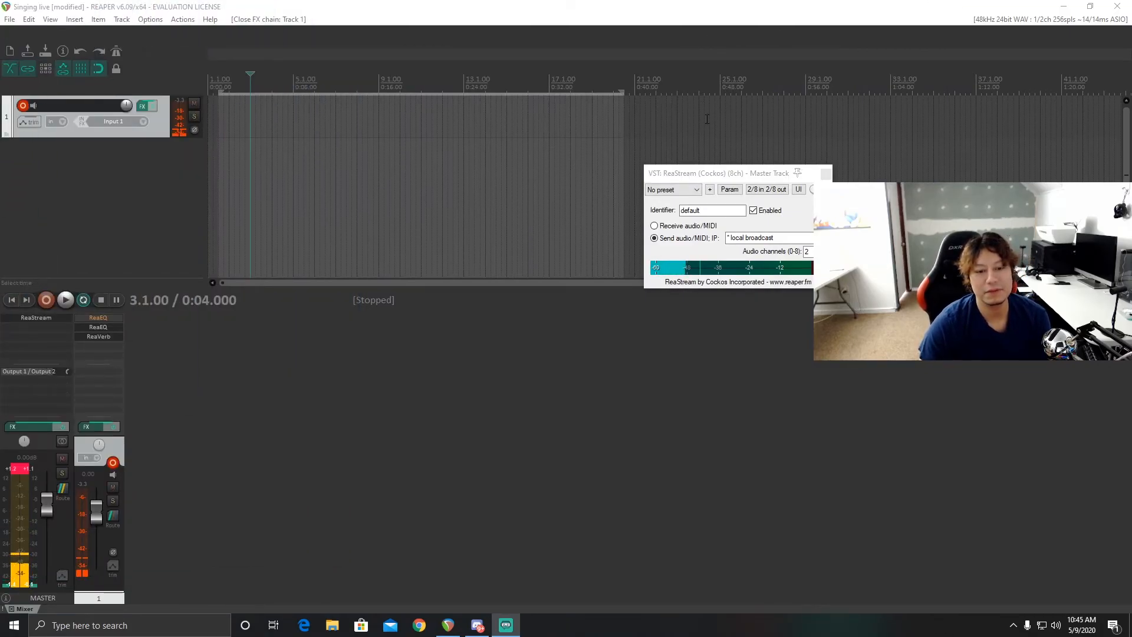
pyautogui.moveTo(721, 174); pyautogui.dragTo(0, 0)
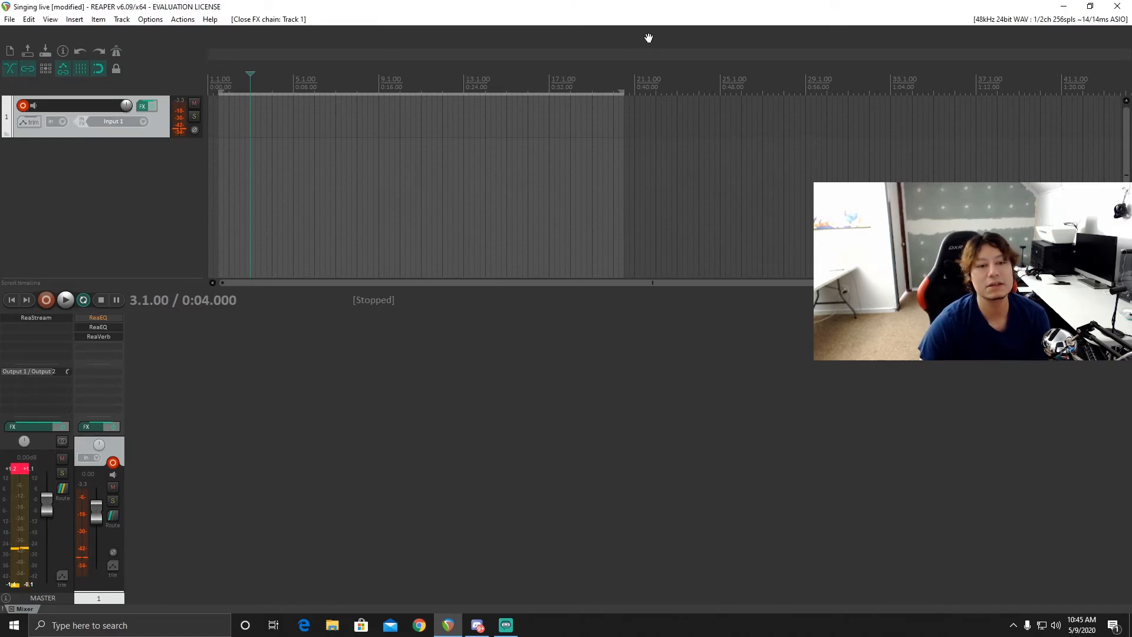
pyautogui.doubleClick(699, 10)
pyautogui.moveTo(671, 71); pyautogui.dragTo(0, 3)
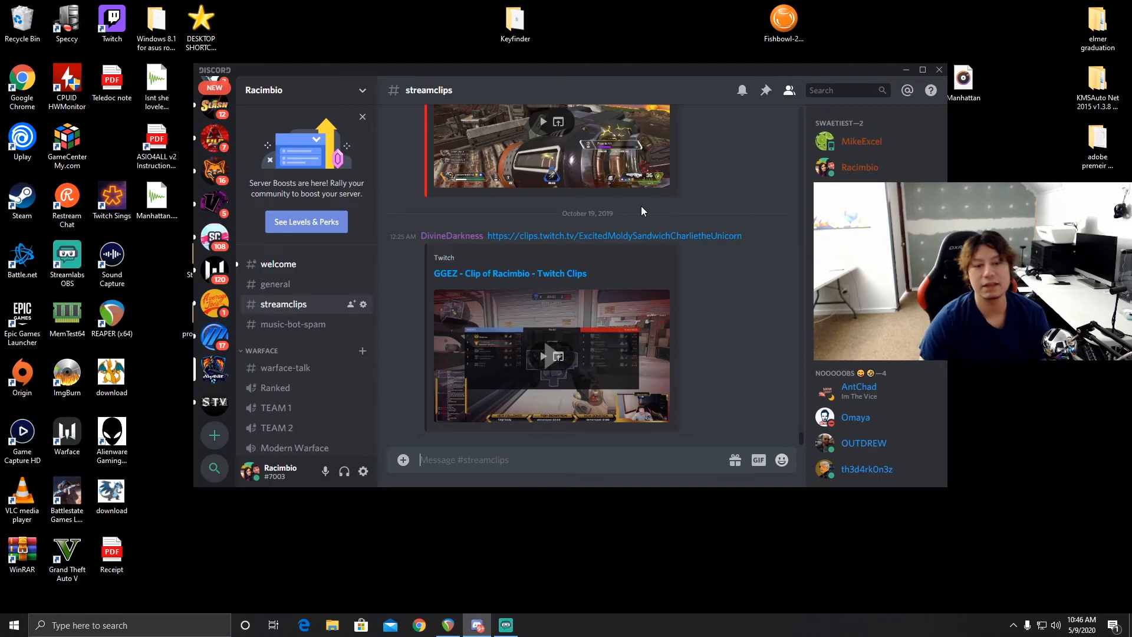
# Step: Examine the input devices offered in Discord's Voice & Video settings, close the settings, and move Discord out of view
pyautogui.click(363, 471)
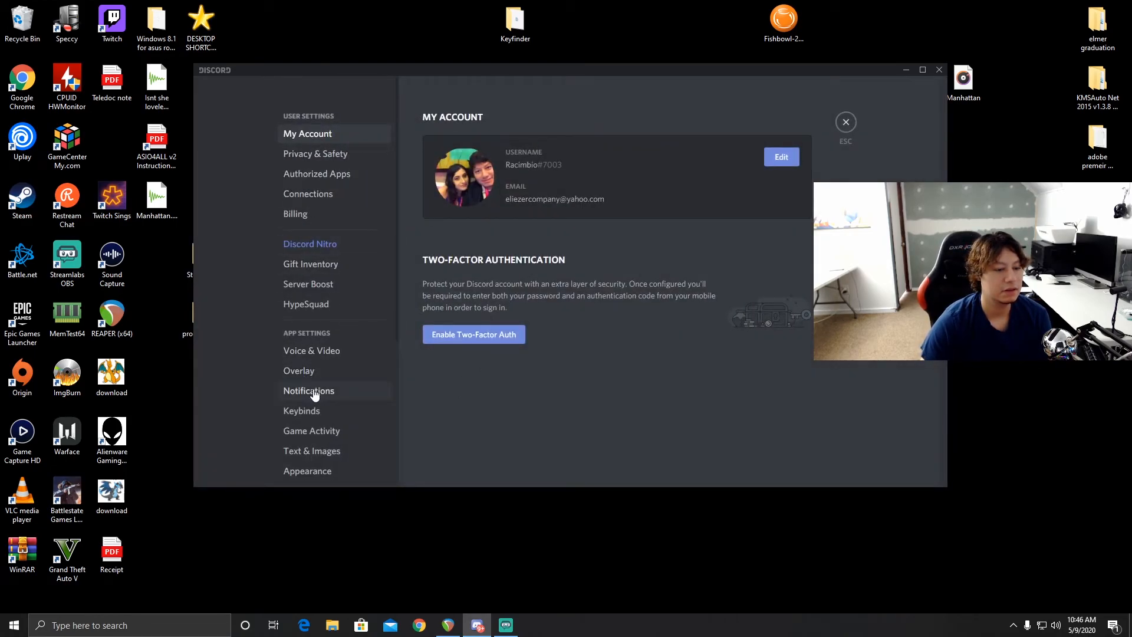
pyautogui.click(313, 350)
pyautogui.click(531, 158)
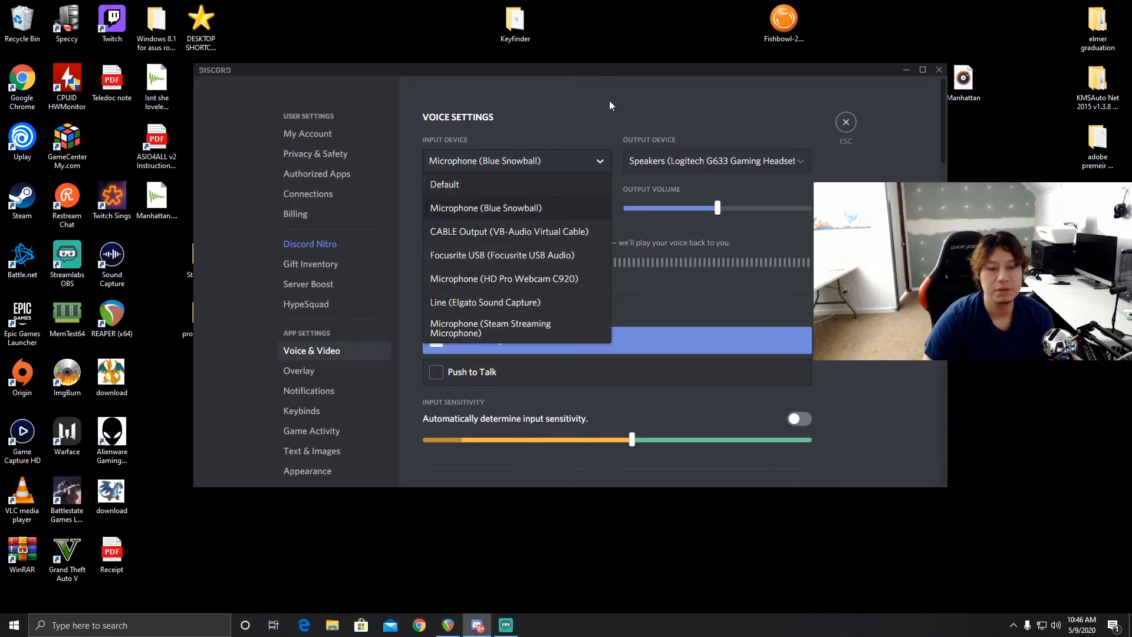
pyautogui.click(846, 122)
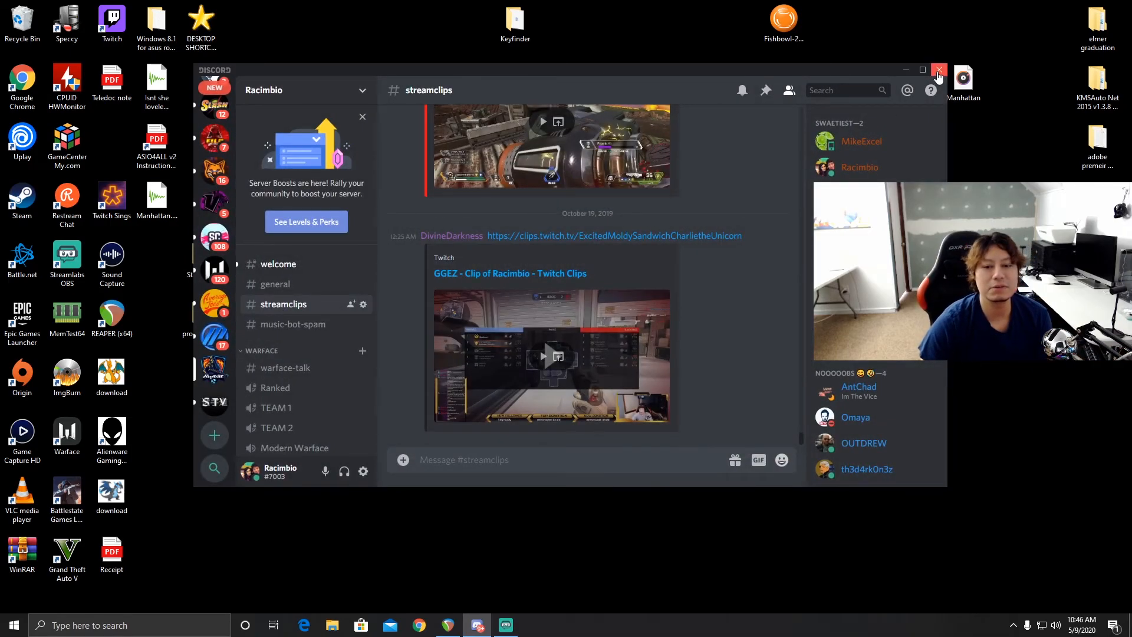
pyautogui.moveTo(762, 72); pyautogui.dragTo(943, 636)
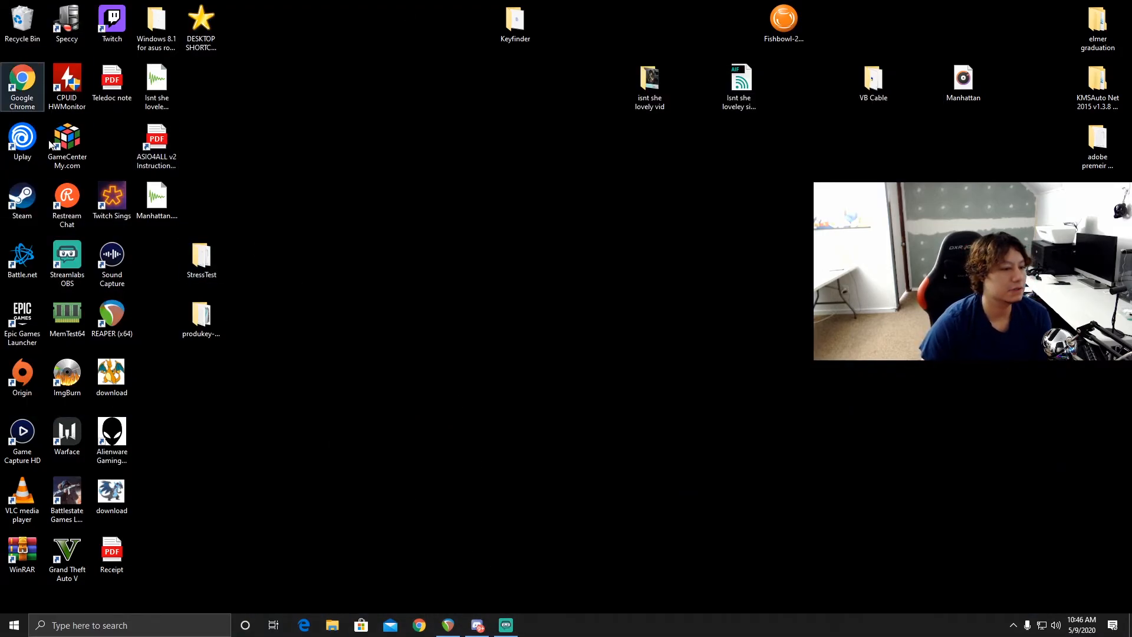
# Step: Launch Twitch Sings, check the microphone devices in its audio settings, keeping CABLE Output (VB-Audio Virtual Cable), and exit the game
pyautogui.doubleClick(112, 197)
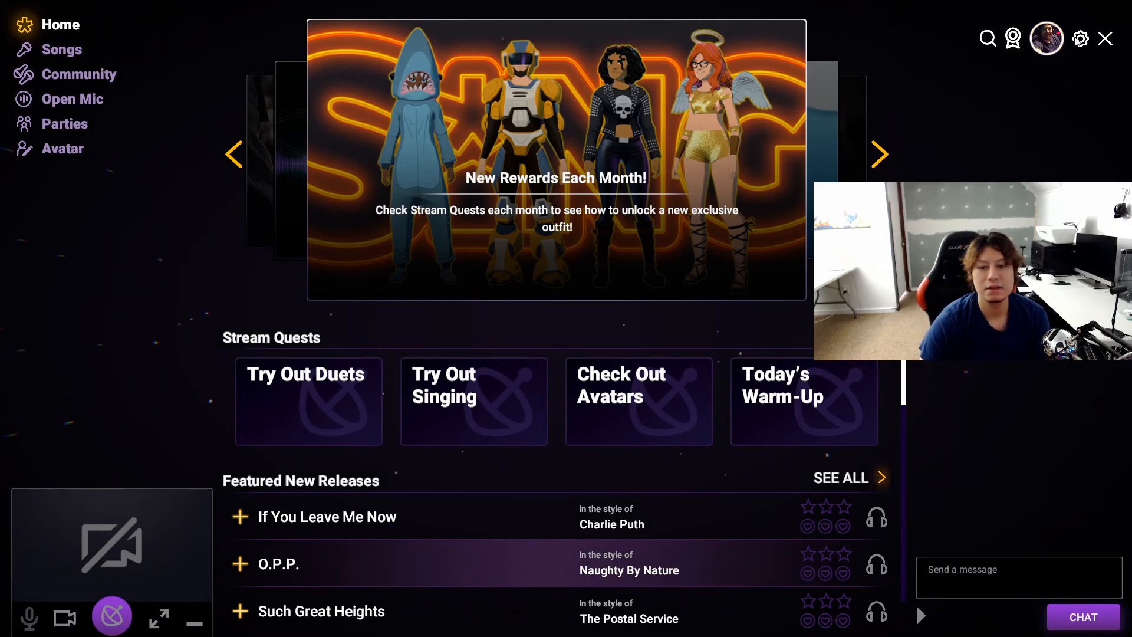
pyautogui.click(1080, 39)
pyautogui.click(346, 95)
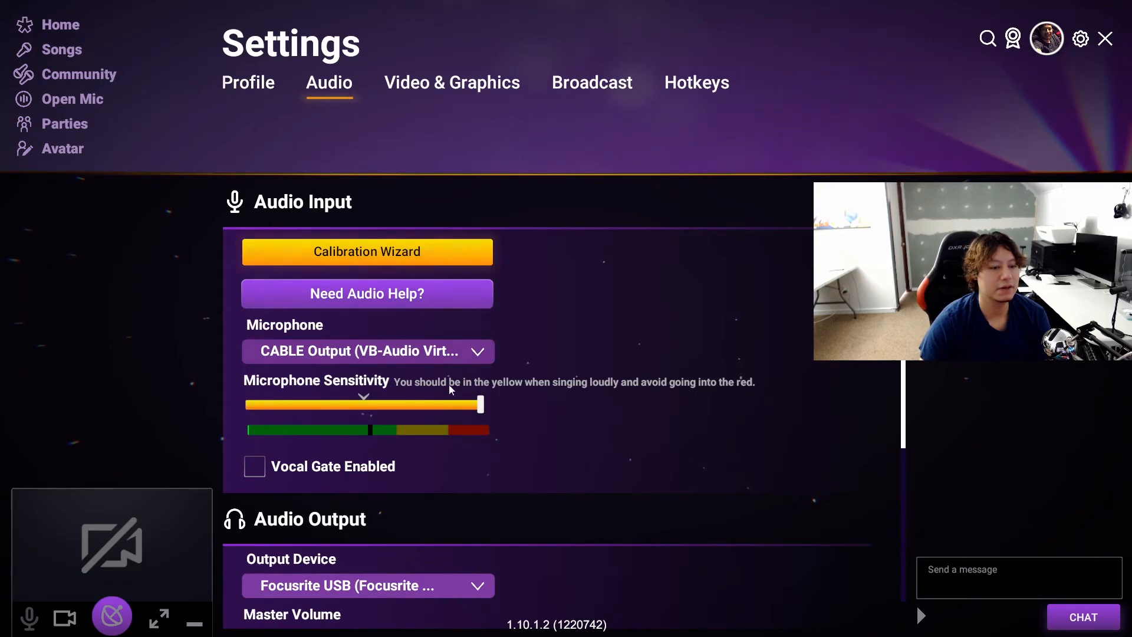
pyautogui.scroll(-3, 354, 383)
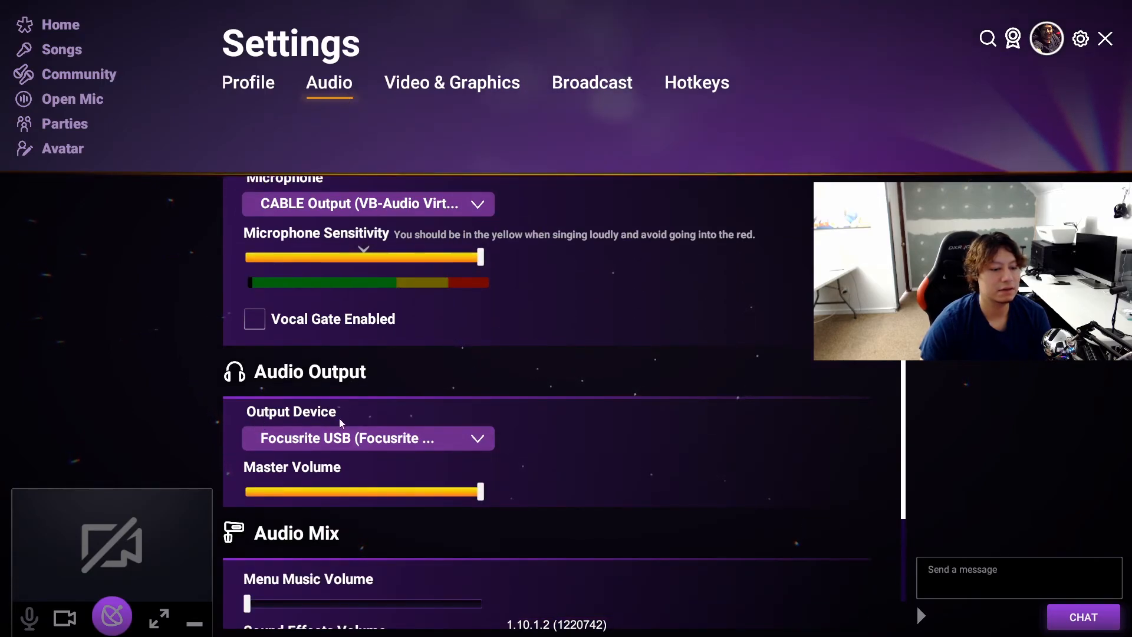
pyautogui.scroll(1, 429, 324)
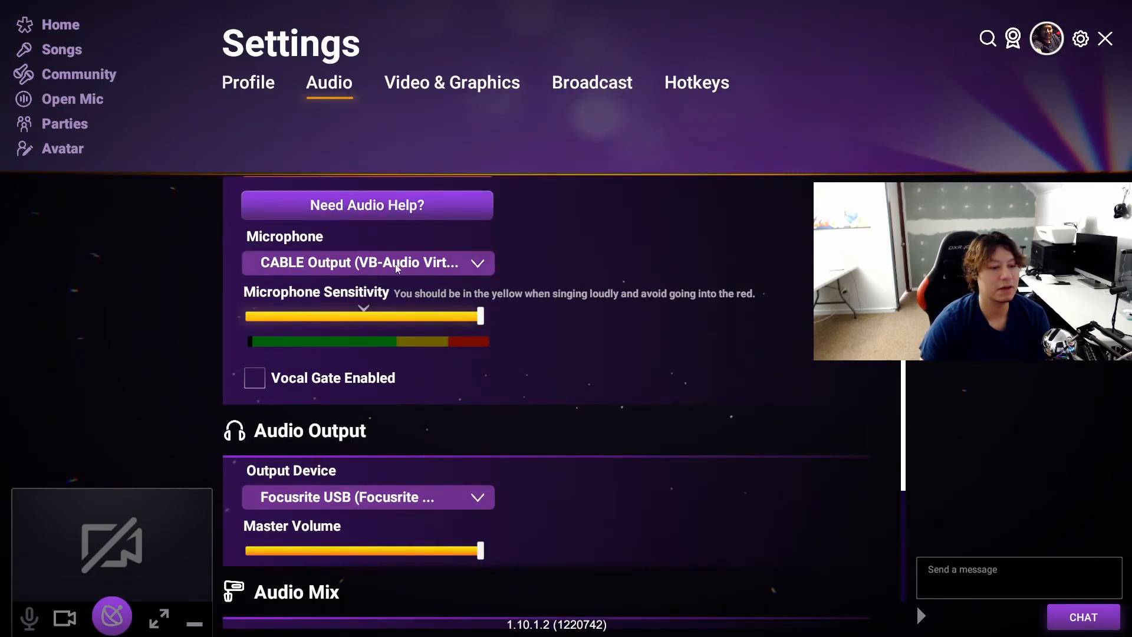
pyautogui.click(329, 263)
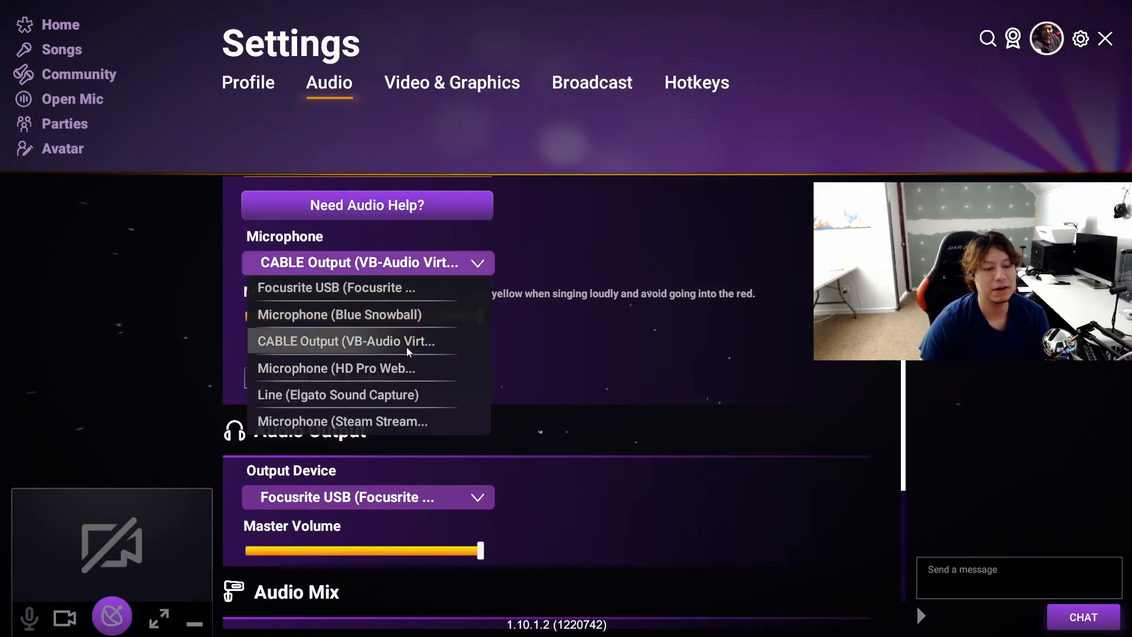
pyautogui.click(575, 223)
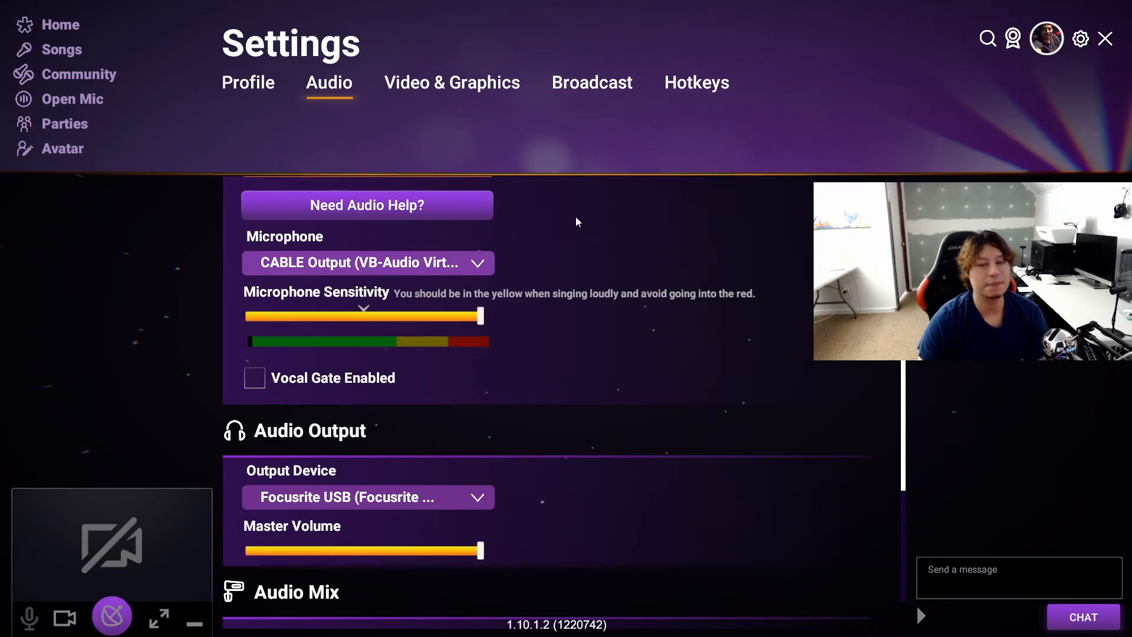
pyautogui.click(1105, 40)
pyautogui.click(605, 350)
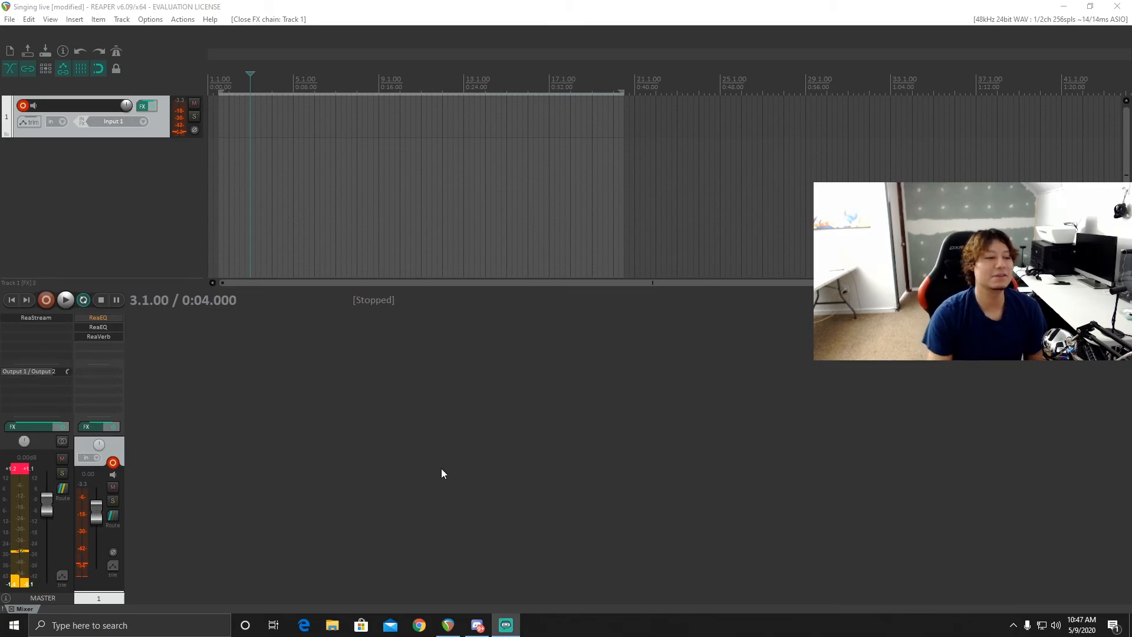
# Step: In REAPER, show Track 1's ReaEQ and ReaVerb effects and toggle ReaVerb's bypass to compare the vocal sound
pyautogui.click(143, 106)
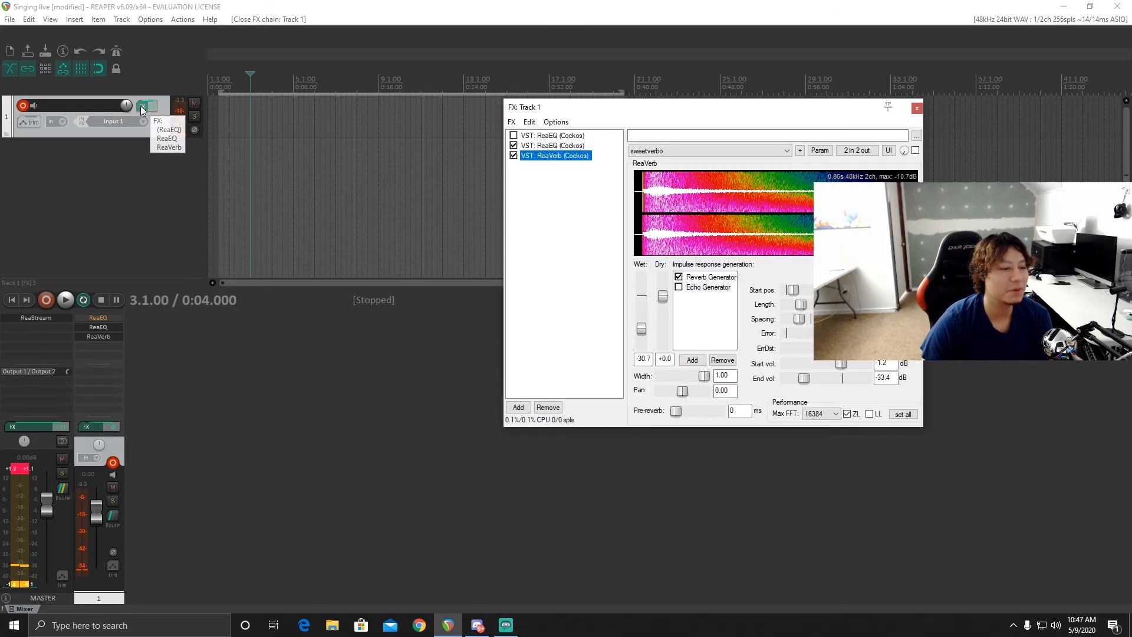
pyautogui.click(549, 145)
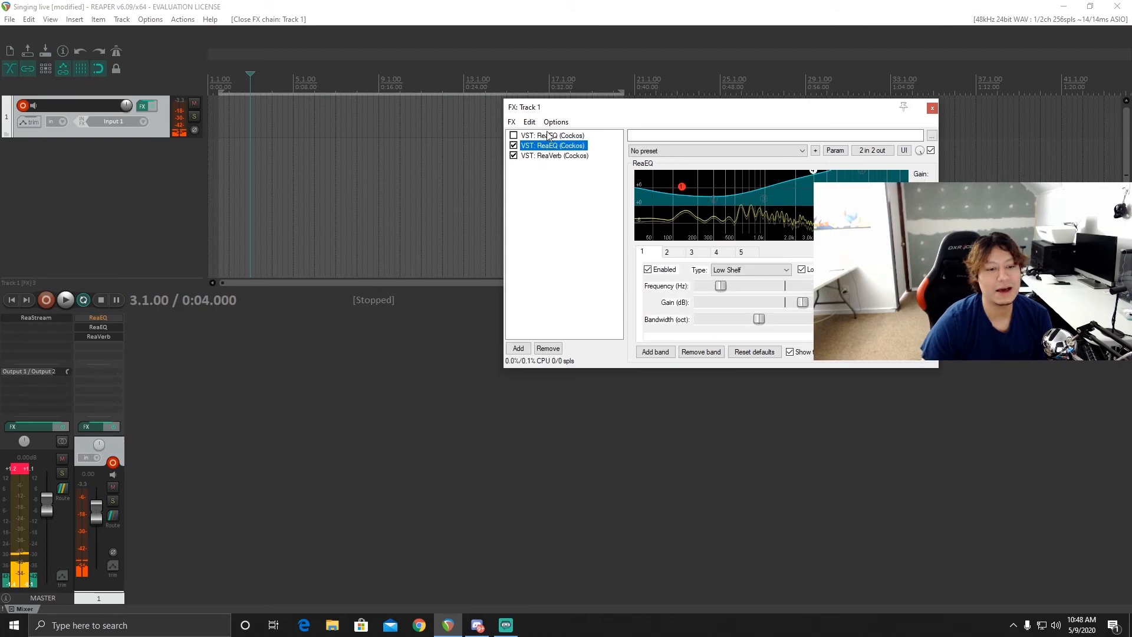
pyautogui.click(550, 156)
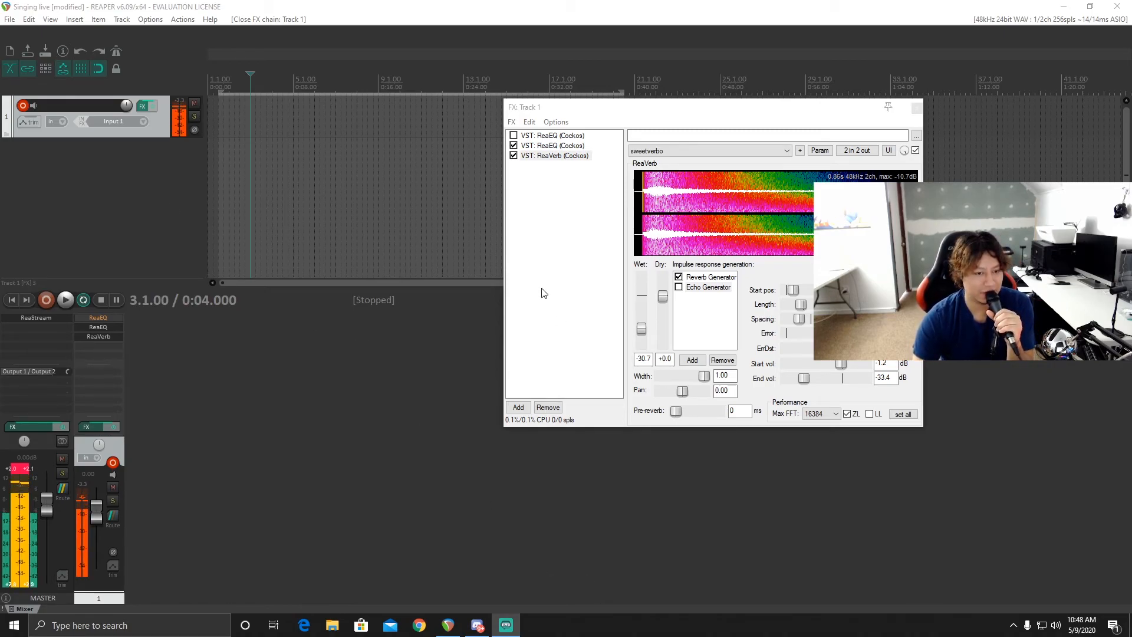
pyautogui.click(513, 156)
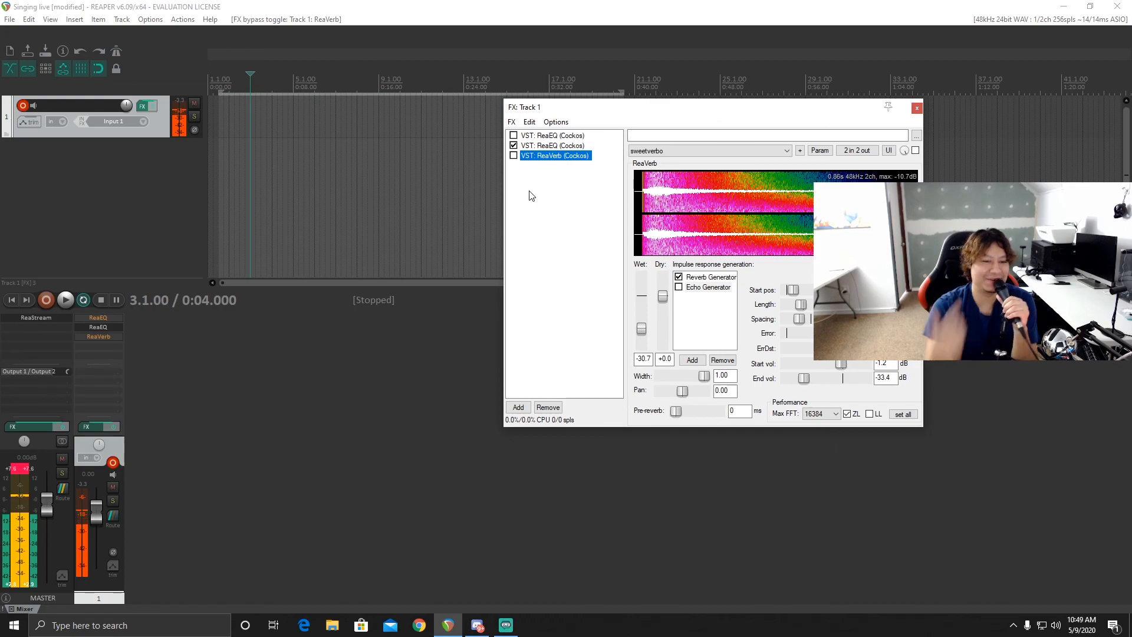
pyautogui.click(514, 156)
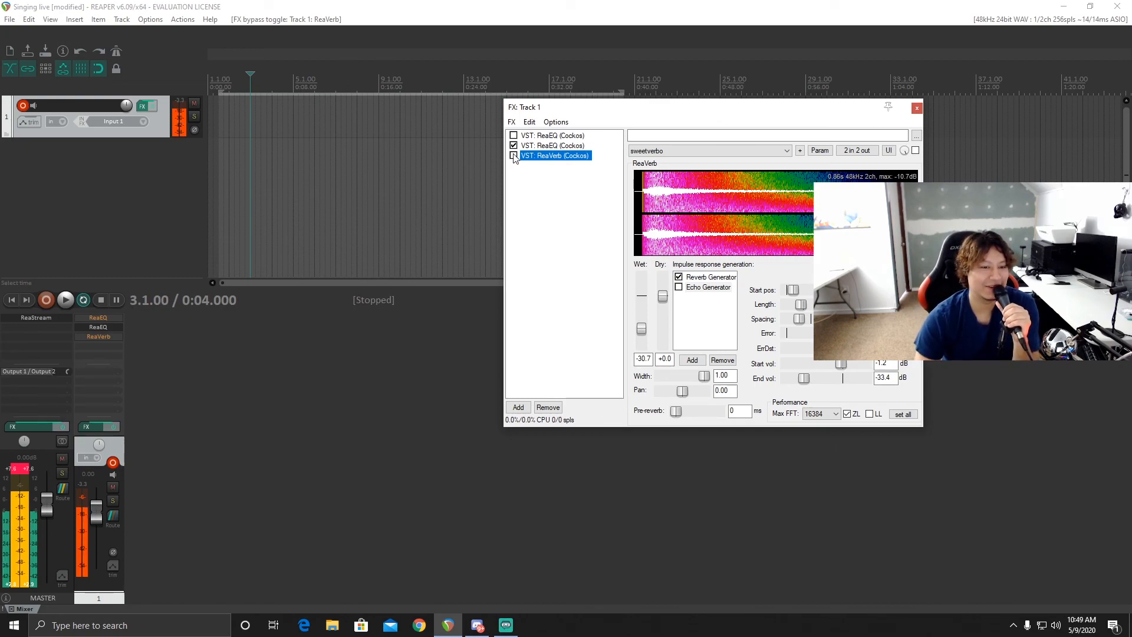